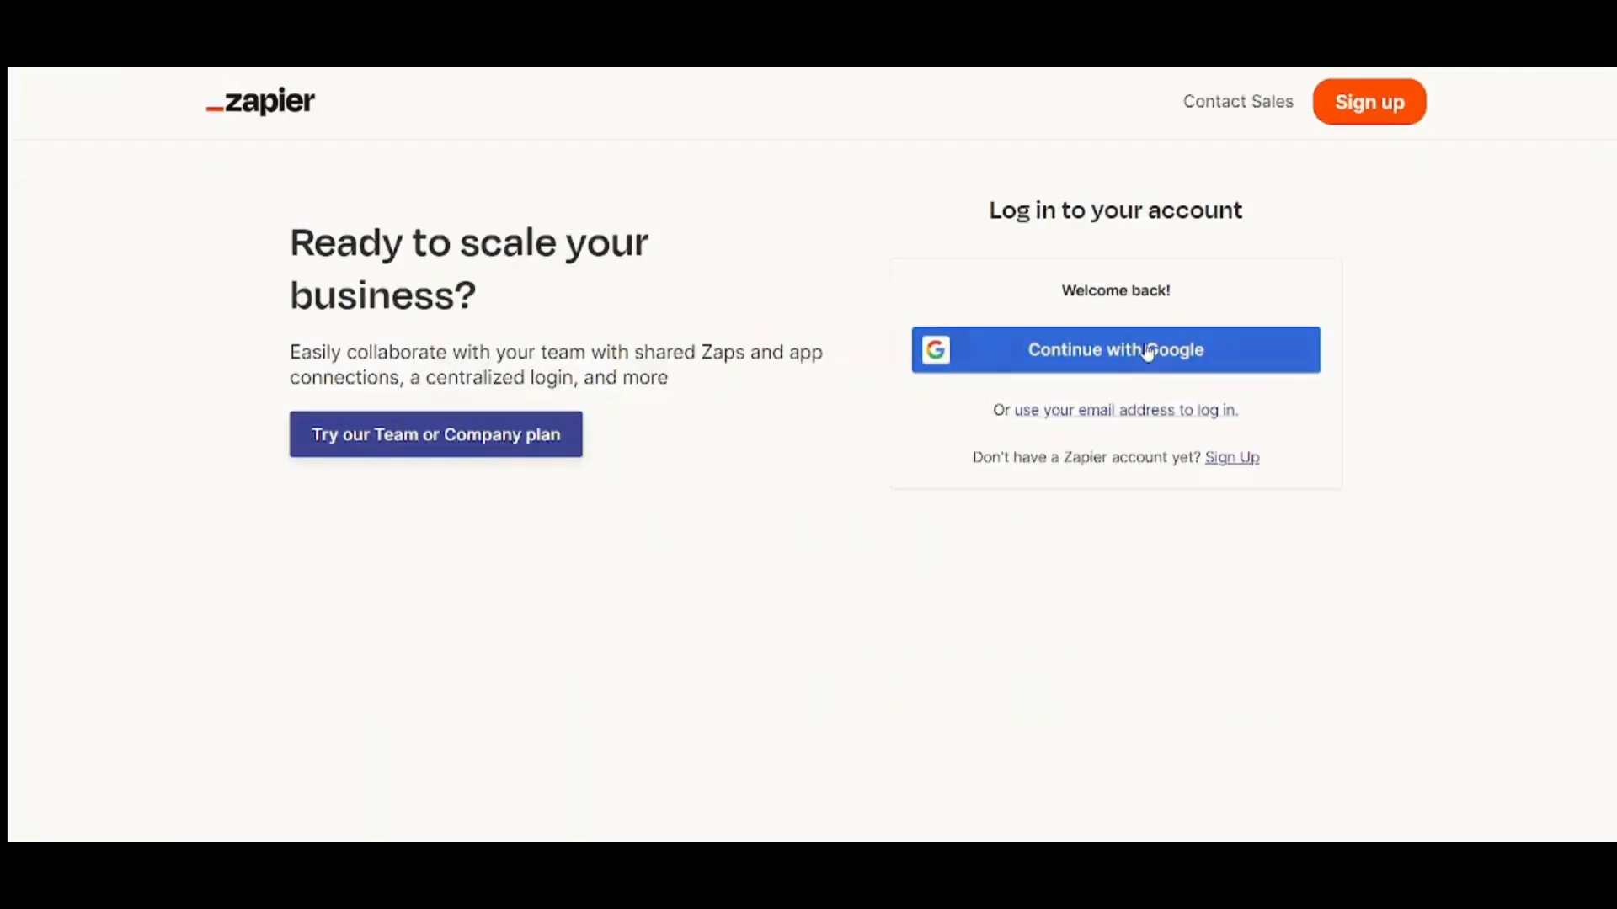
# Sign in to Zapier with Google, picking the account in the Google chooser
pyautogui.click(1148, 352)
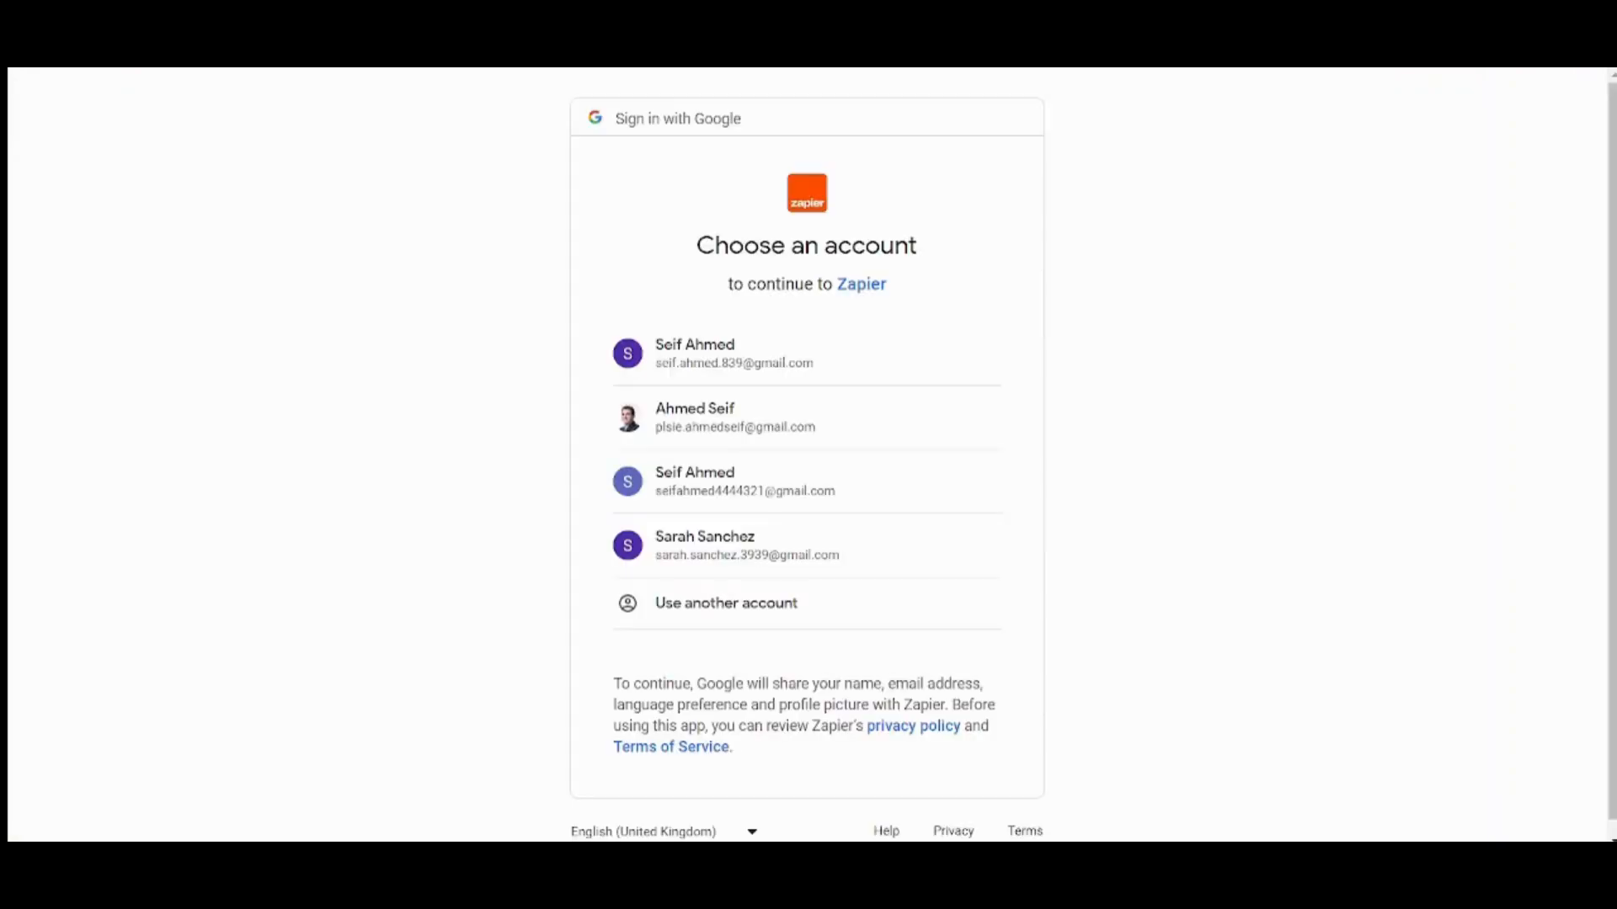
pyautogui.click(886, 480)
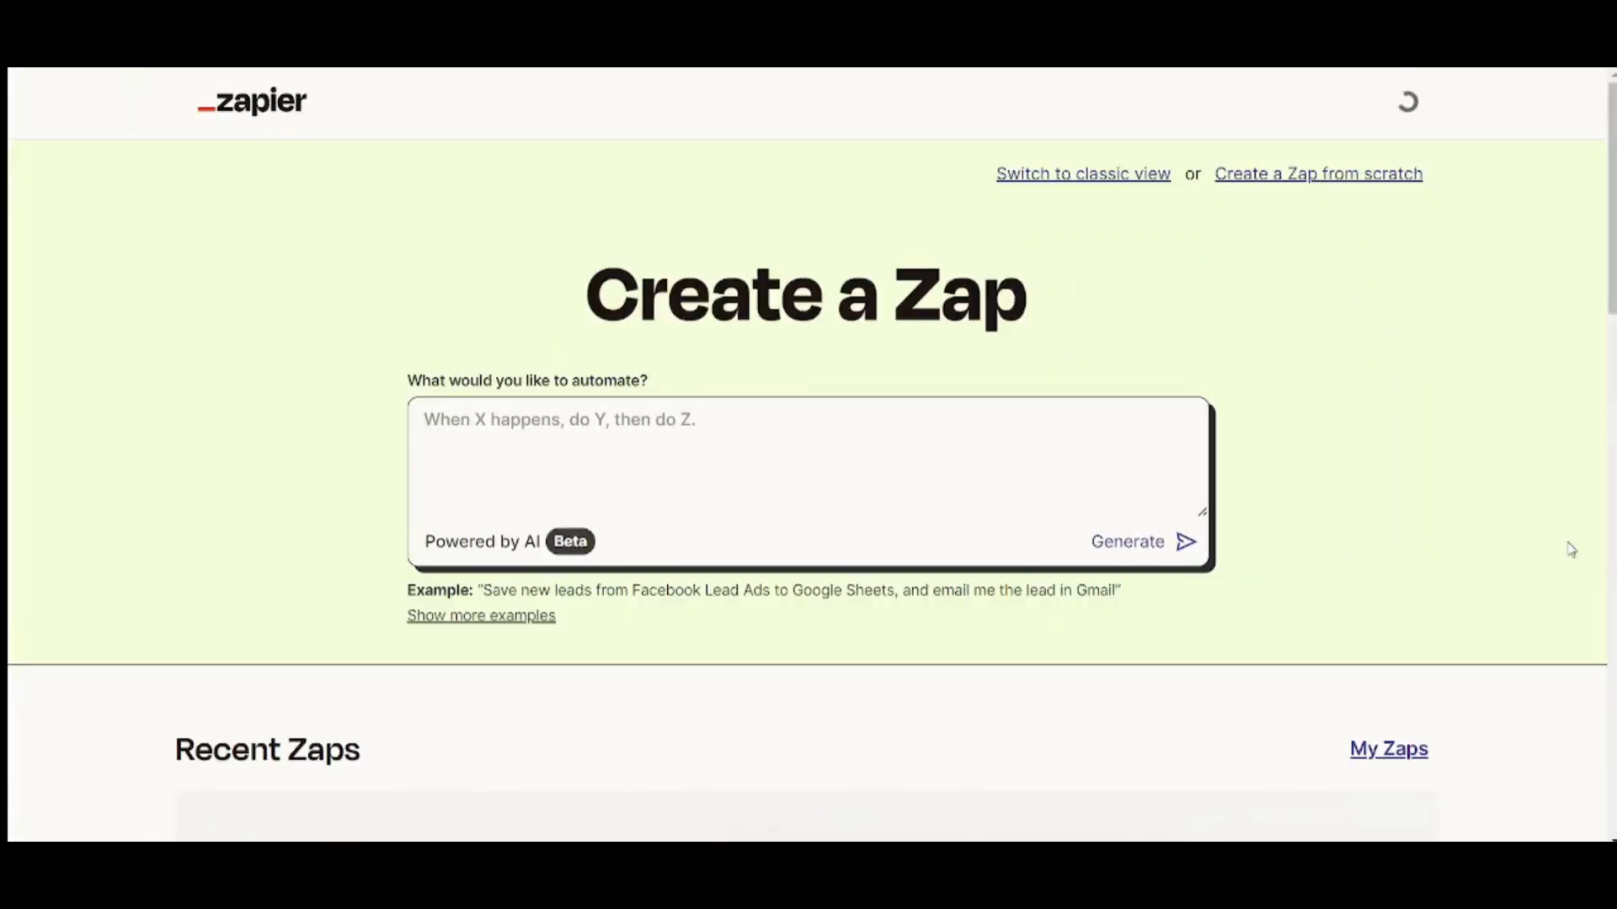
# Go to the Transfers page, which lists the existing Microsoft Excel to Google Sheets transfer
pyautogui.scroll(-1, 1571, 549)
pyautogui.scroll(1, 1572, 550)
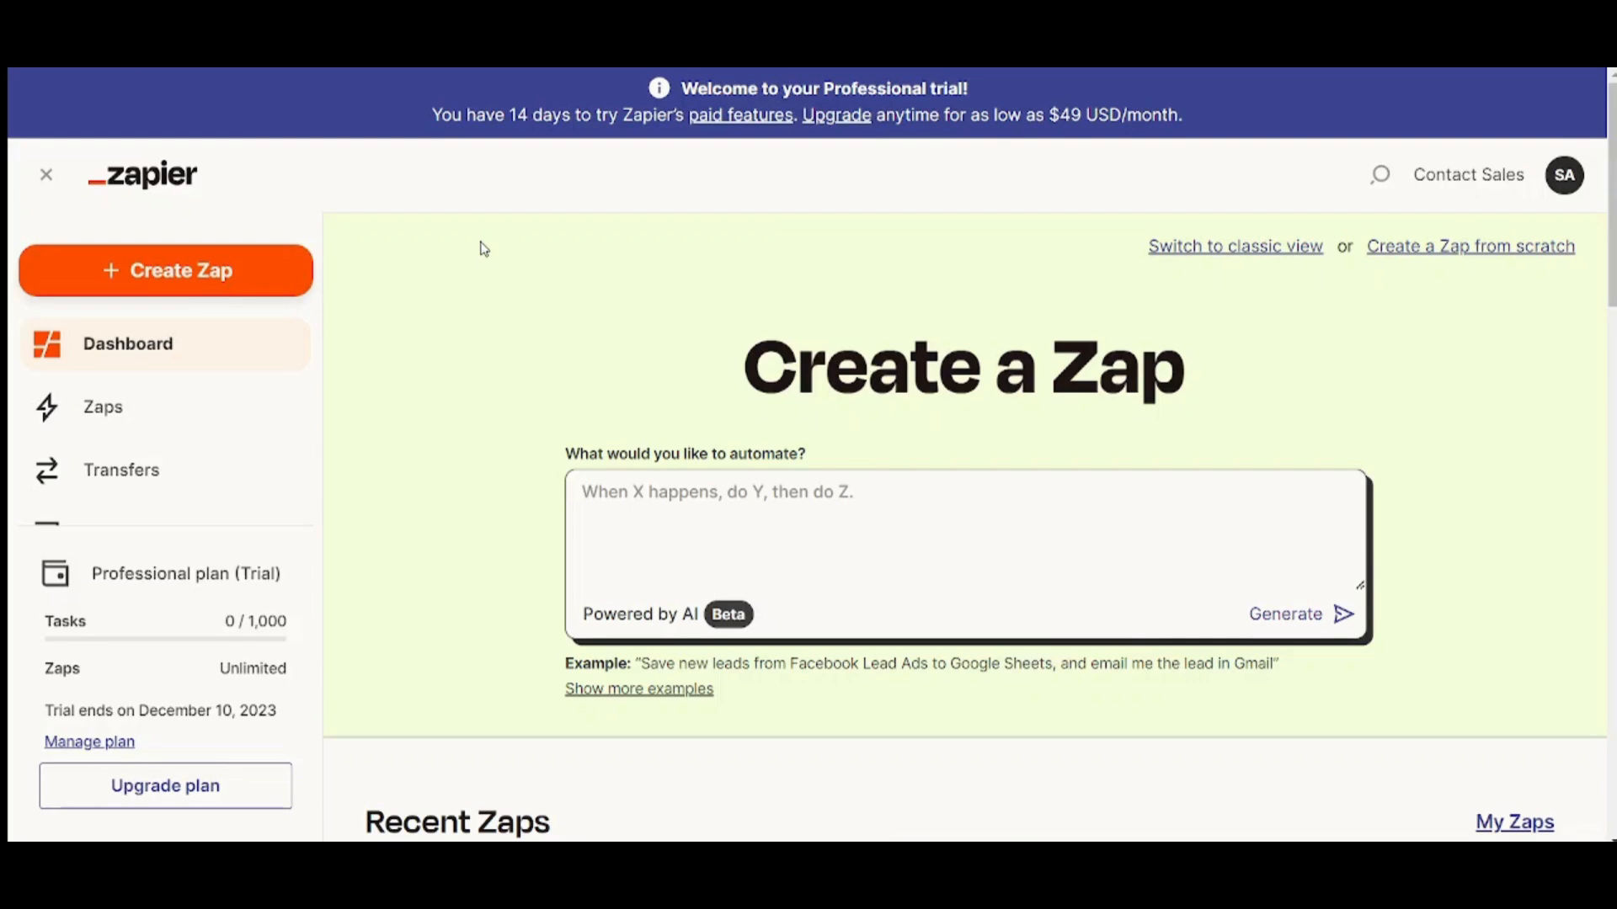
pyautogui.scroll(-3, 342, 396)
pyautogui.scroll(1, 1107, 329)
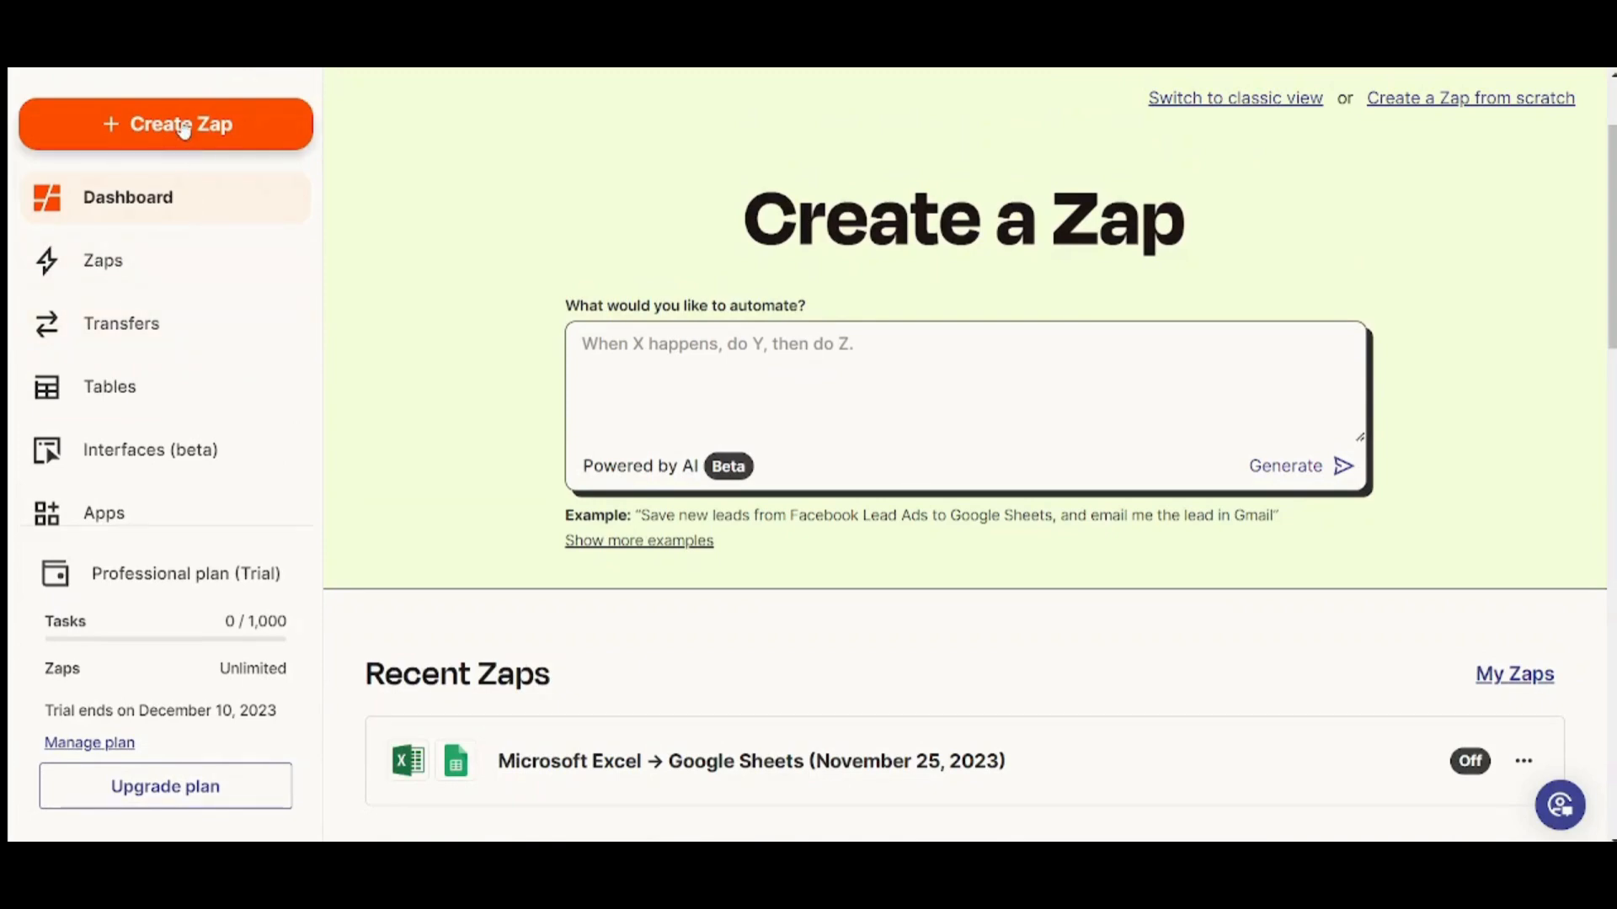
pyautogui.click(172, 323)
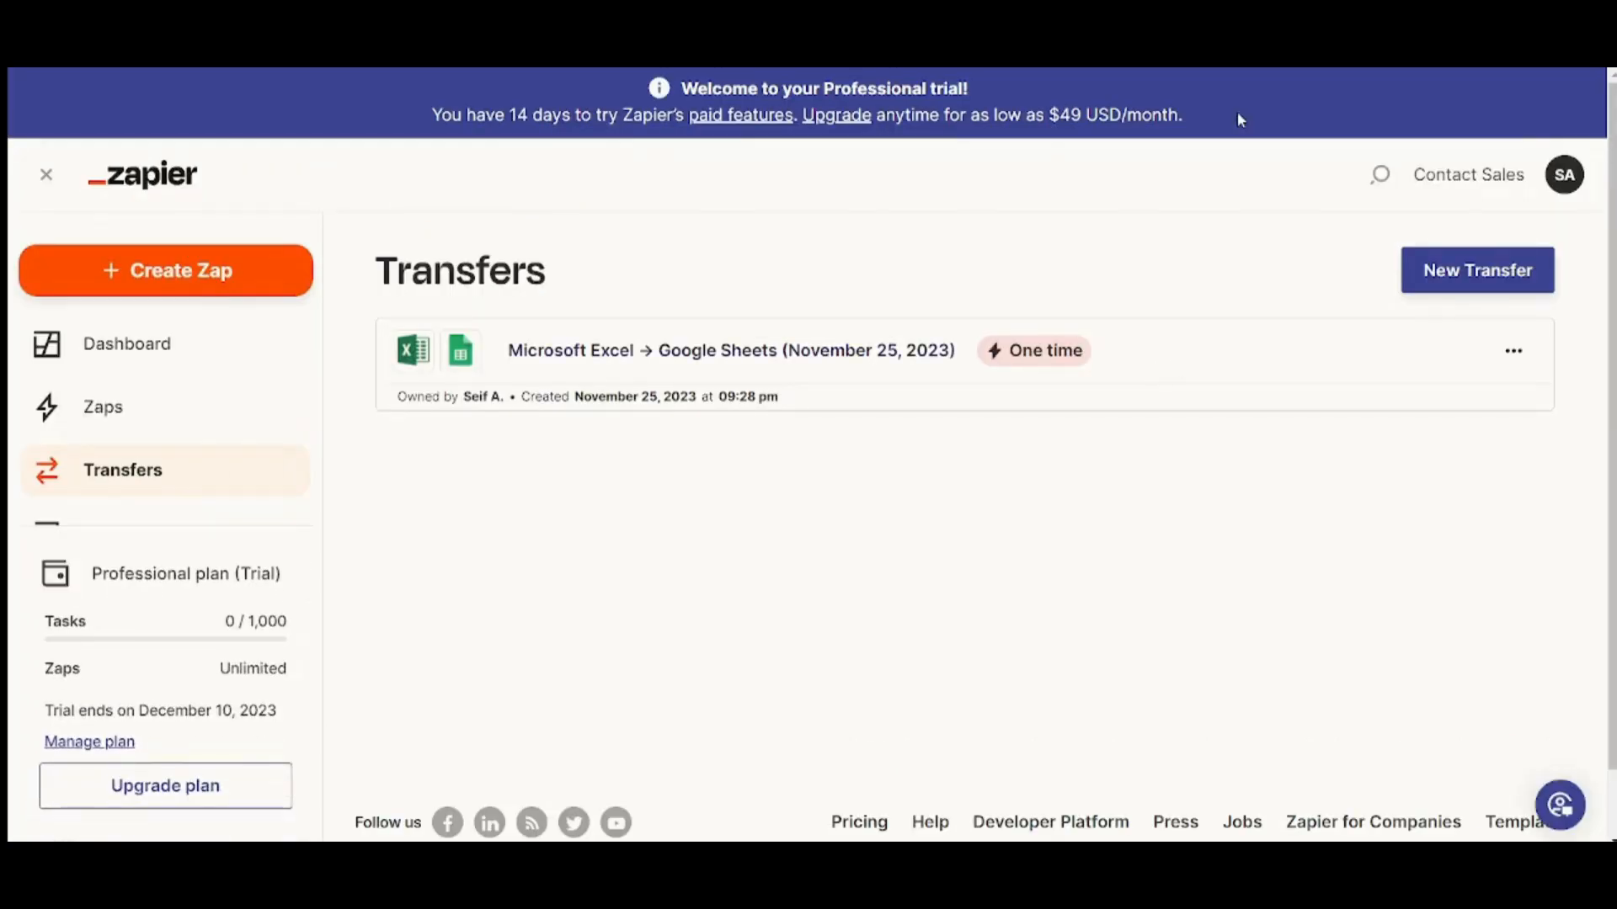
# Start a new Run once transfer and open its source and destination setup page
pyautogui.click(1423, 269)
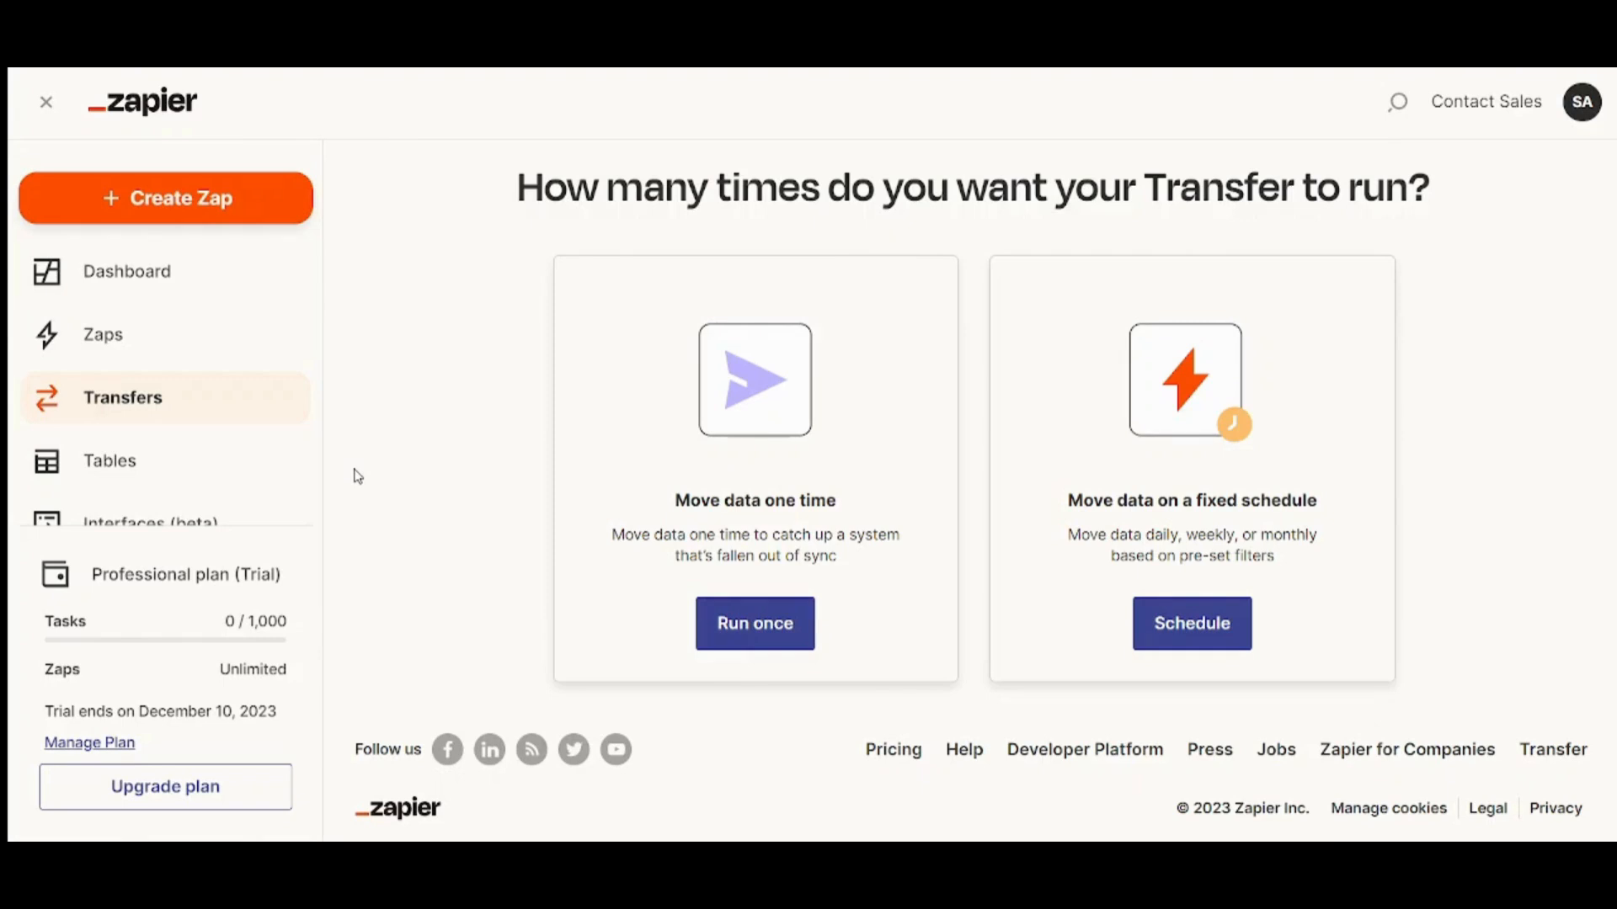
pyautogui.click(767, 625)
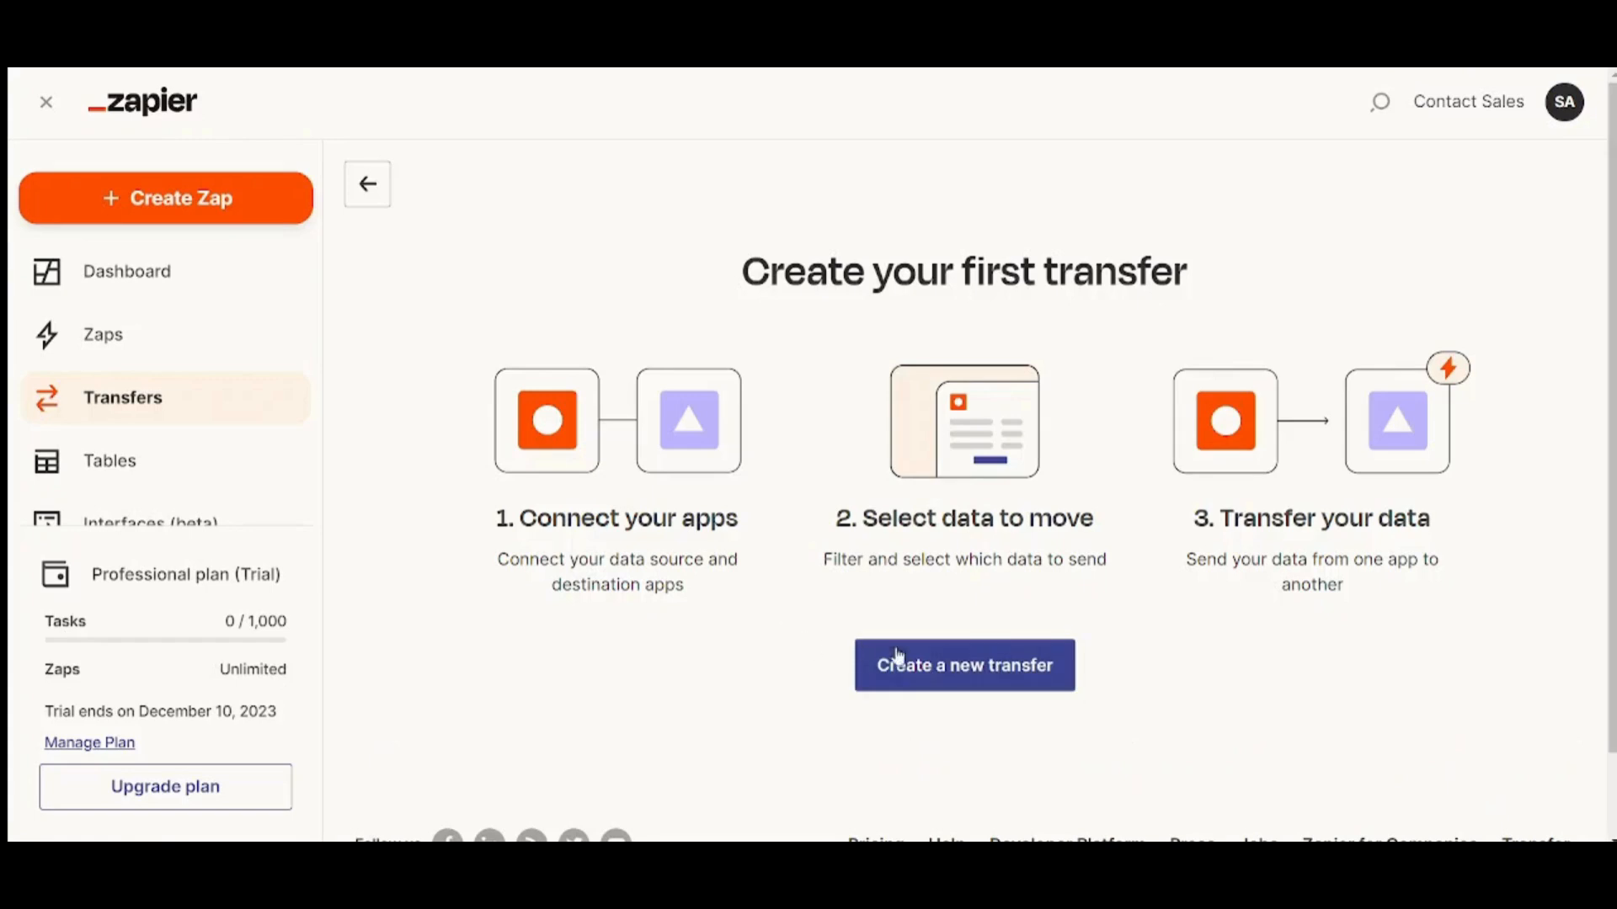
pyautogui.click(942, 658)
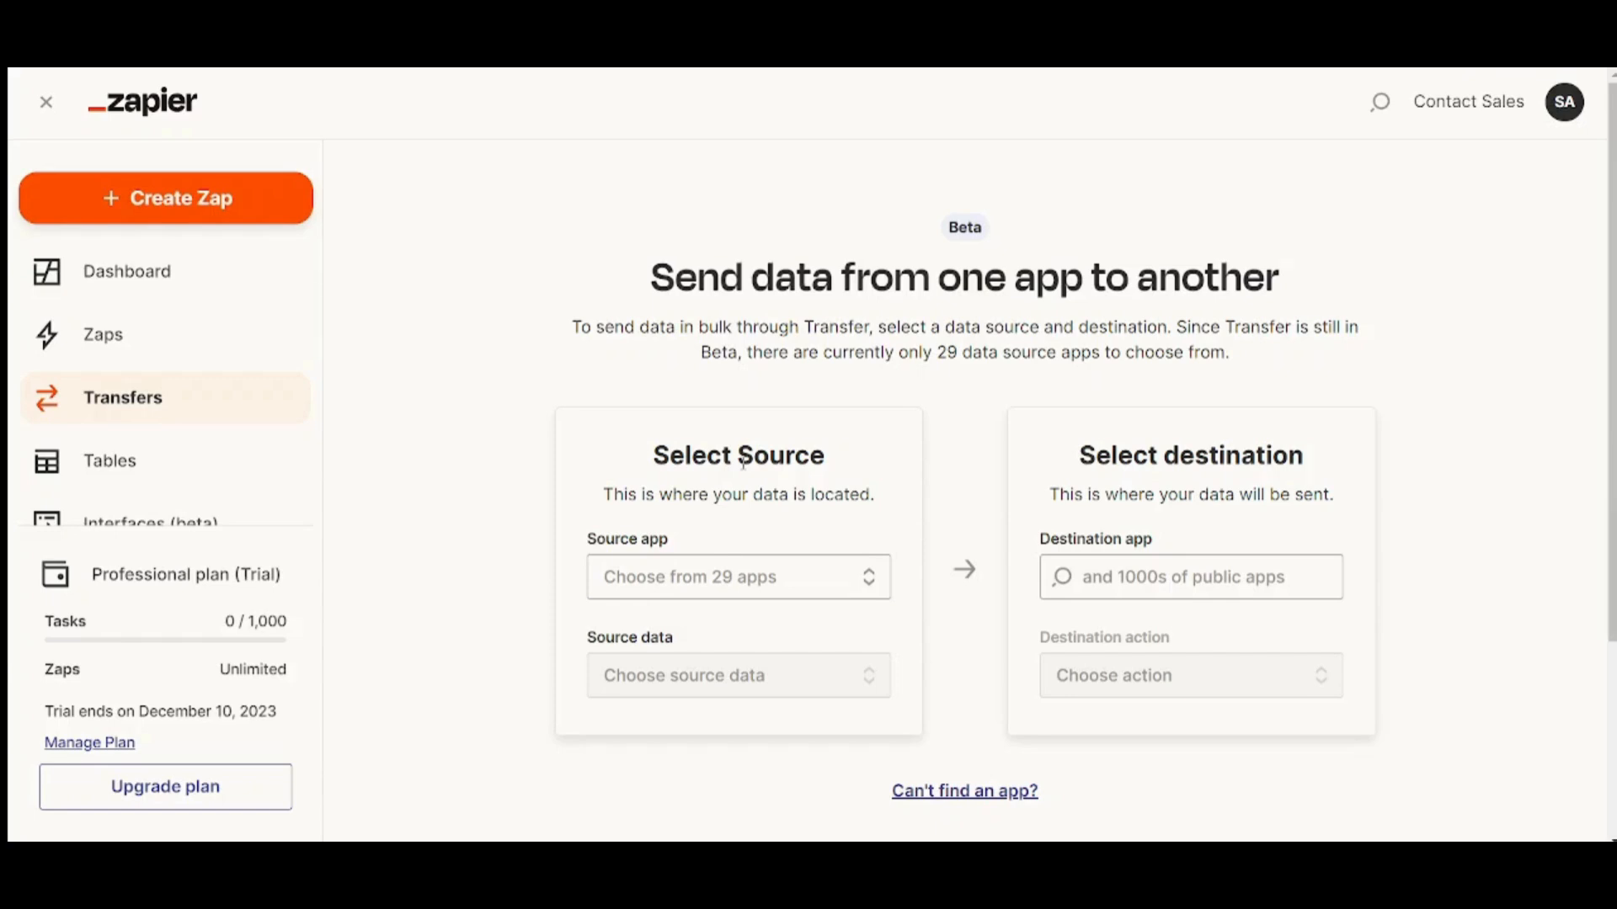
# Set the transfer source to Microsoft Excel with Row as the source data
pyautogui.click(720, 589)
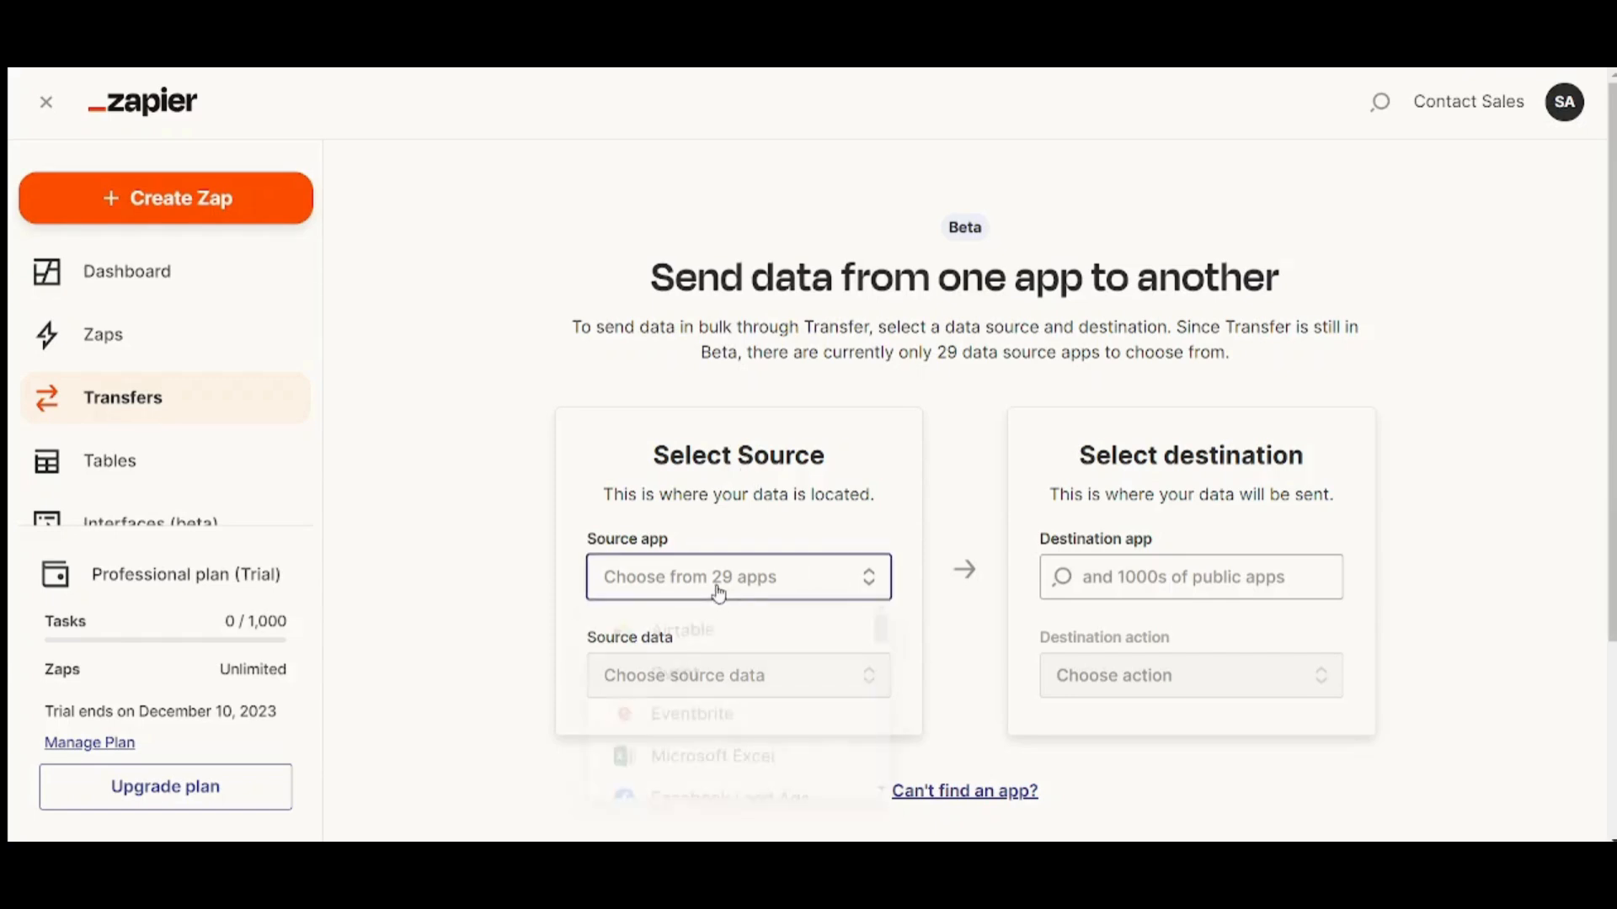
pyautogui.click(745, 763)
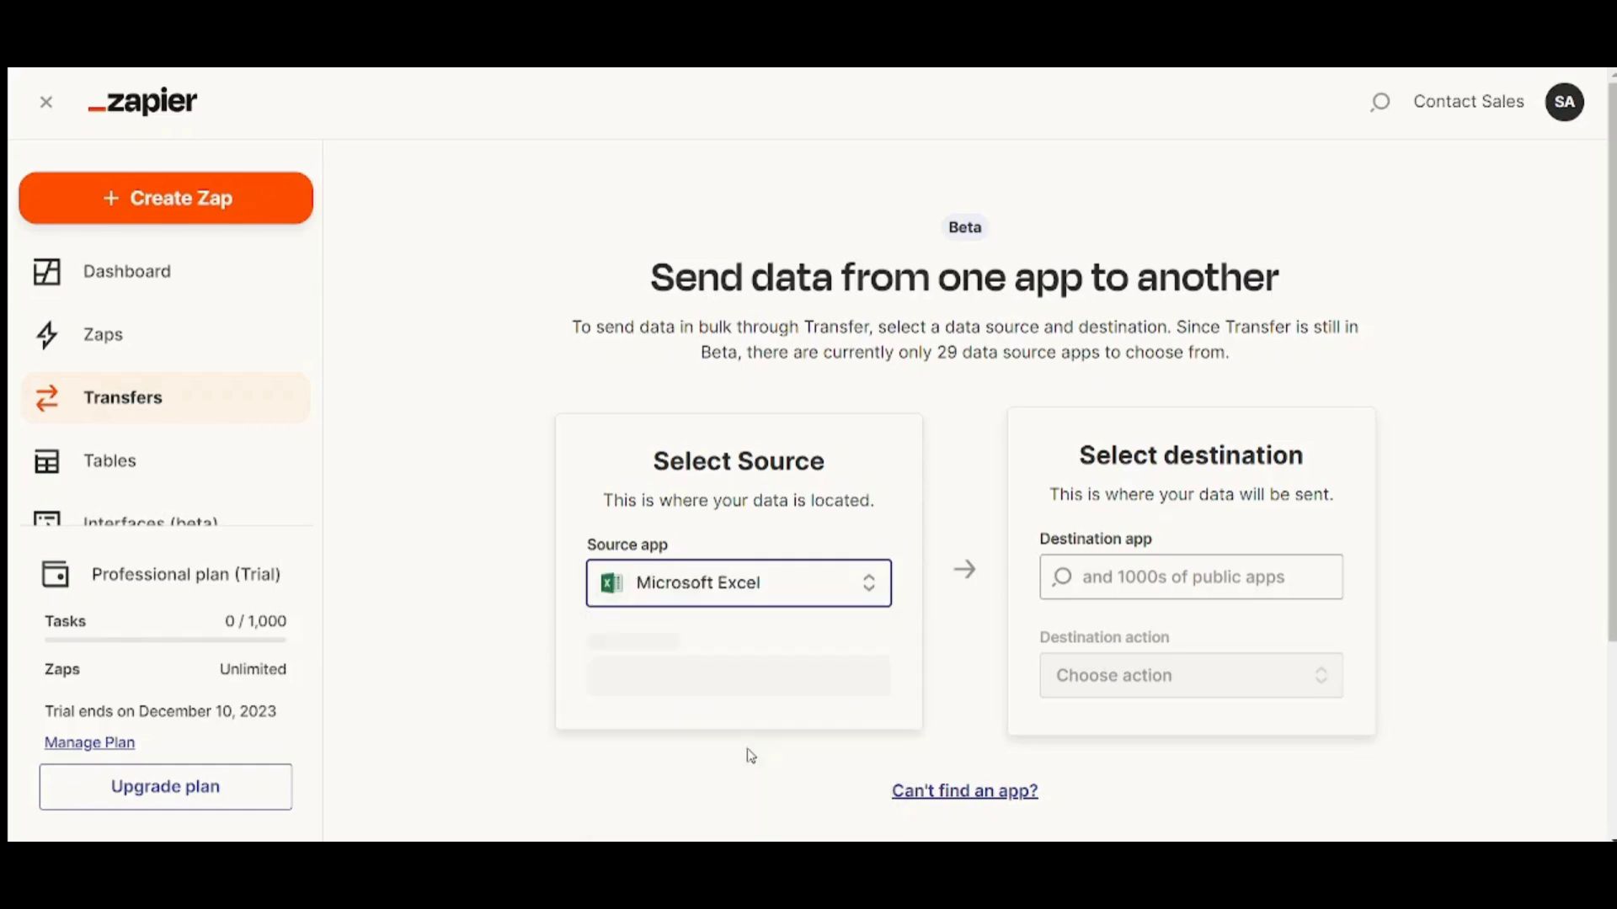
pyautogui.click(678, 677)
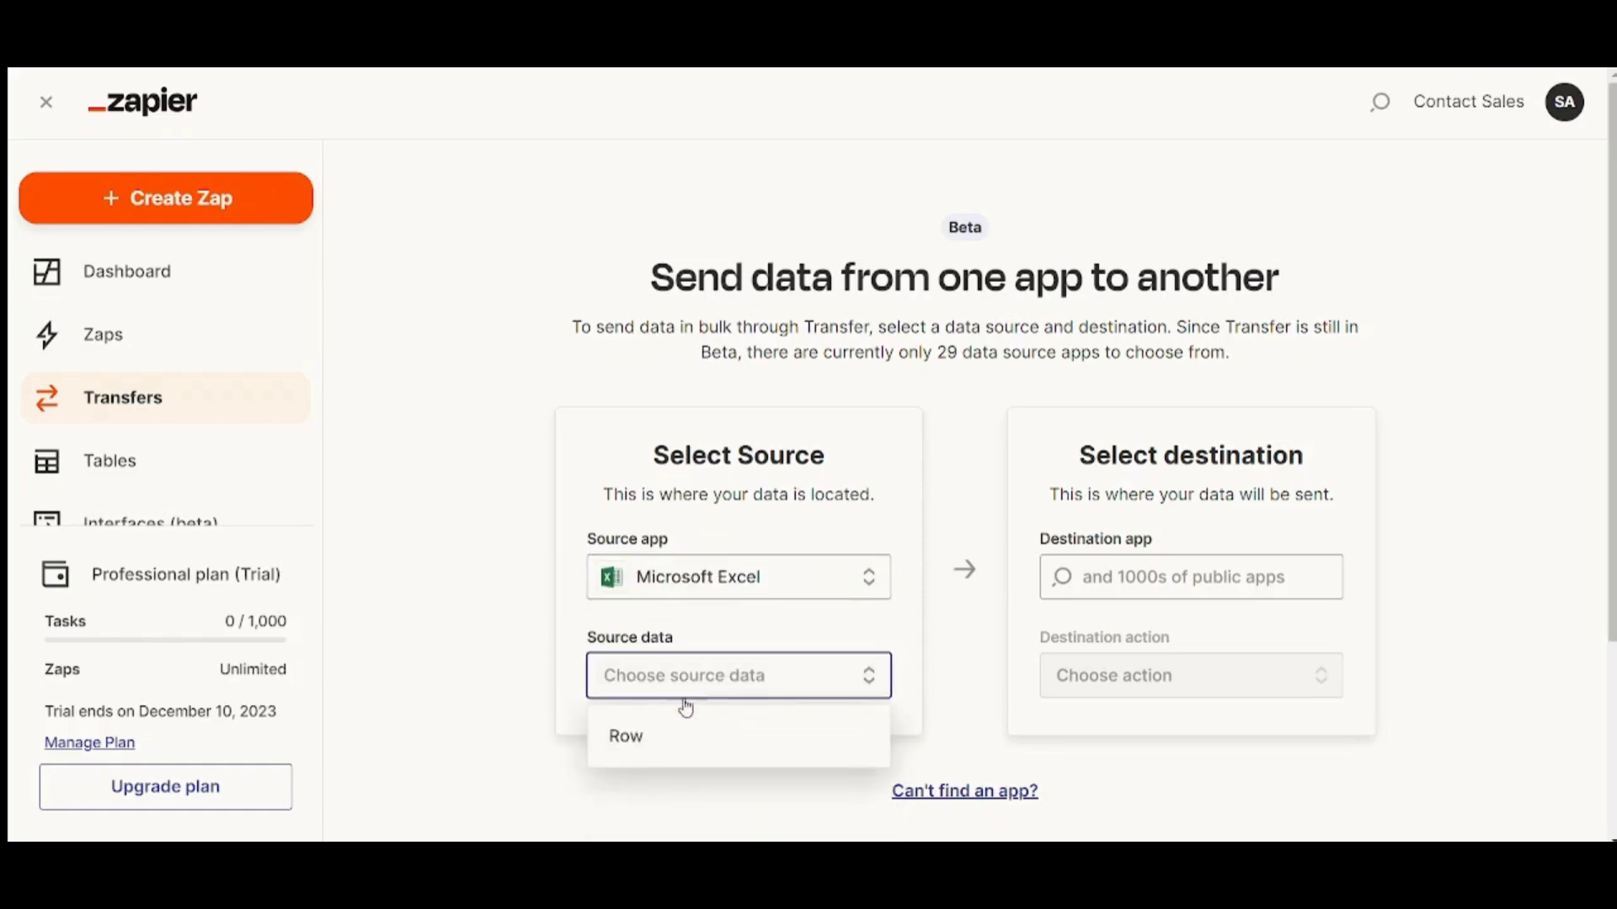
pyautogui.click(686, 731)
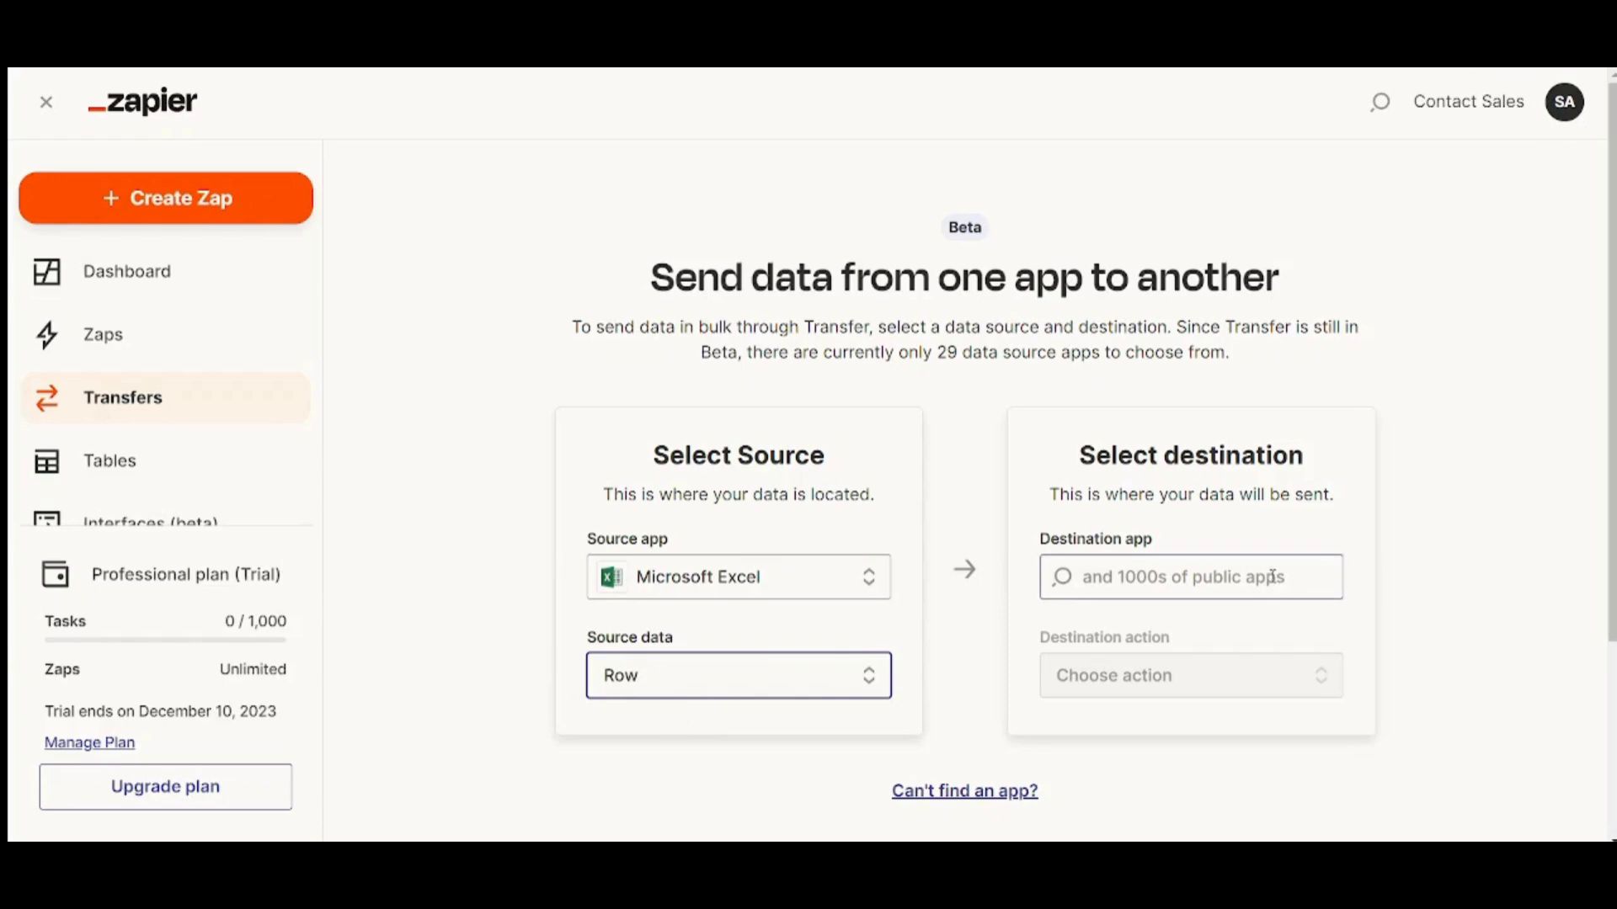
# Set the destination to Google Sheets with Create Spreadsheet Row, and continue to the next step
pyautogui.click(1246, 578)
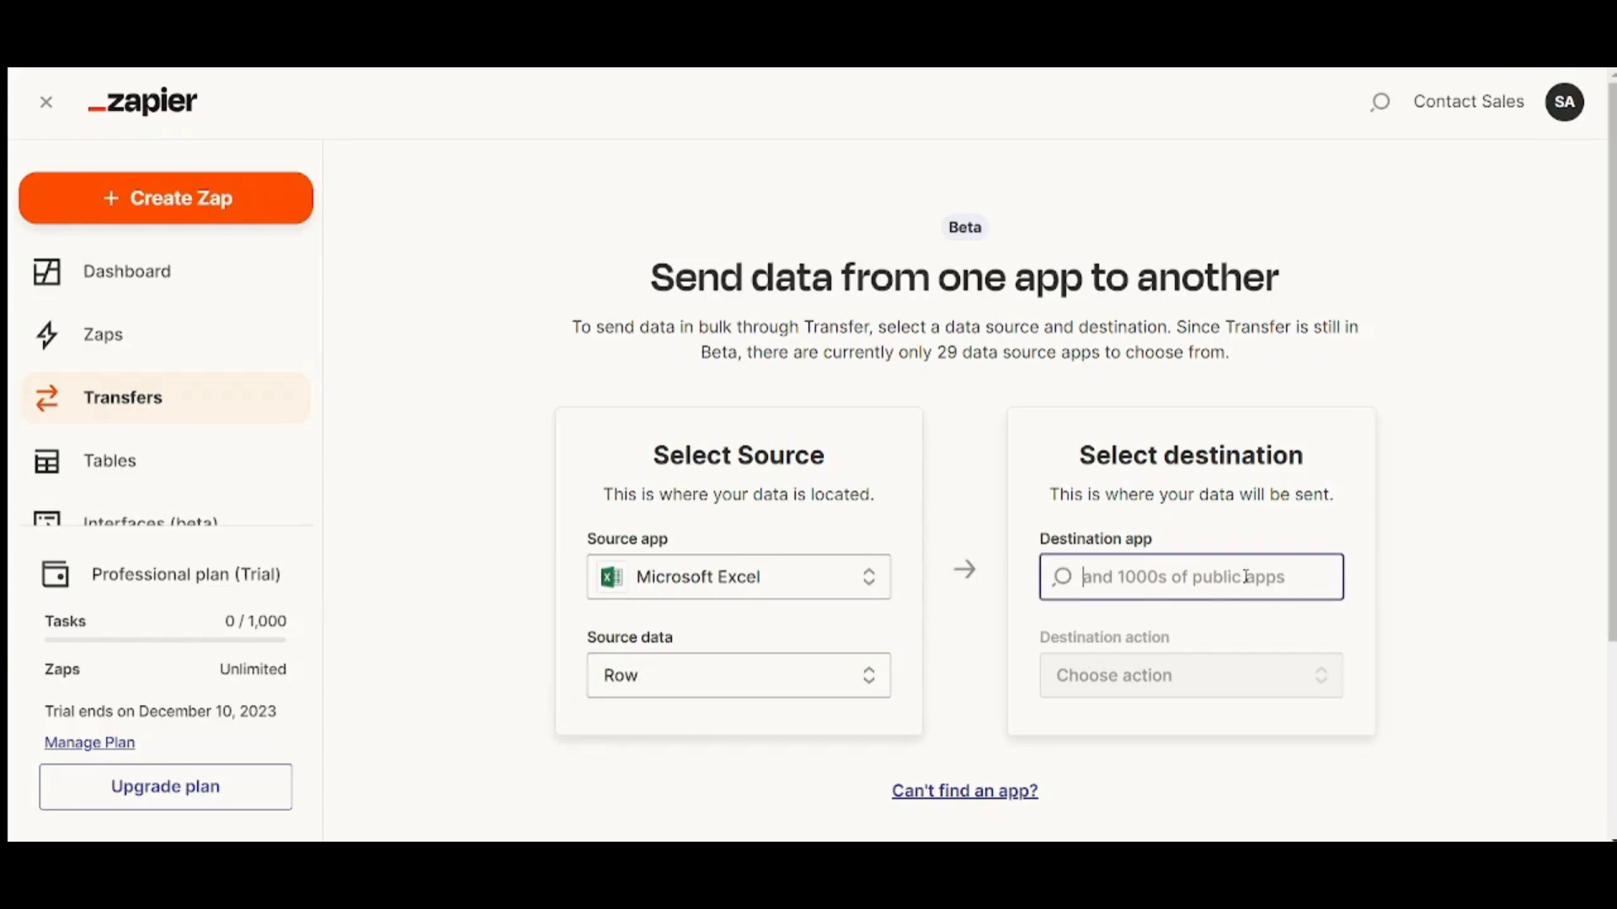
pyautogui.write('google')
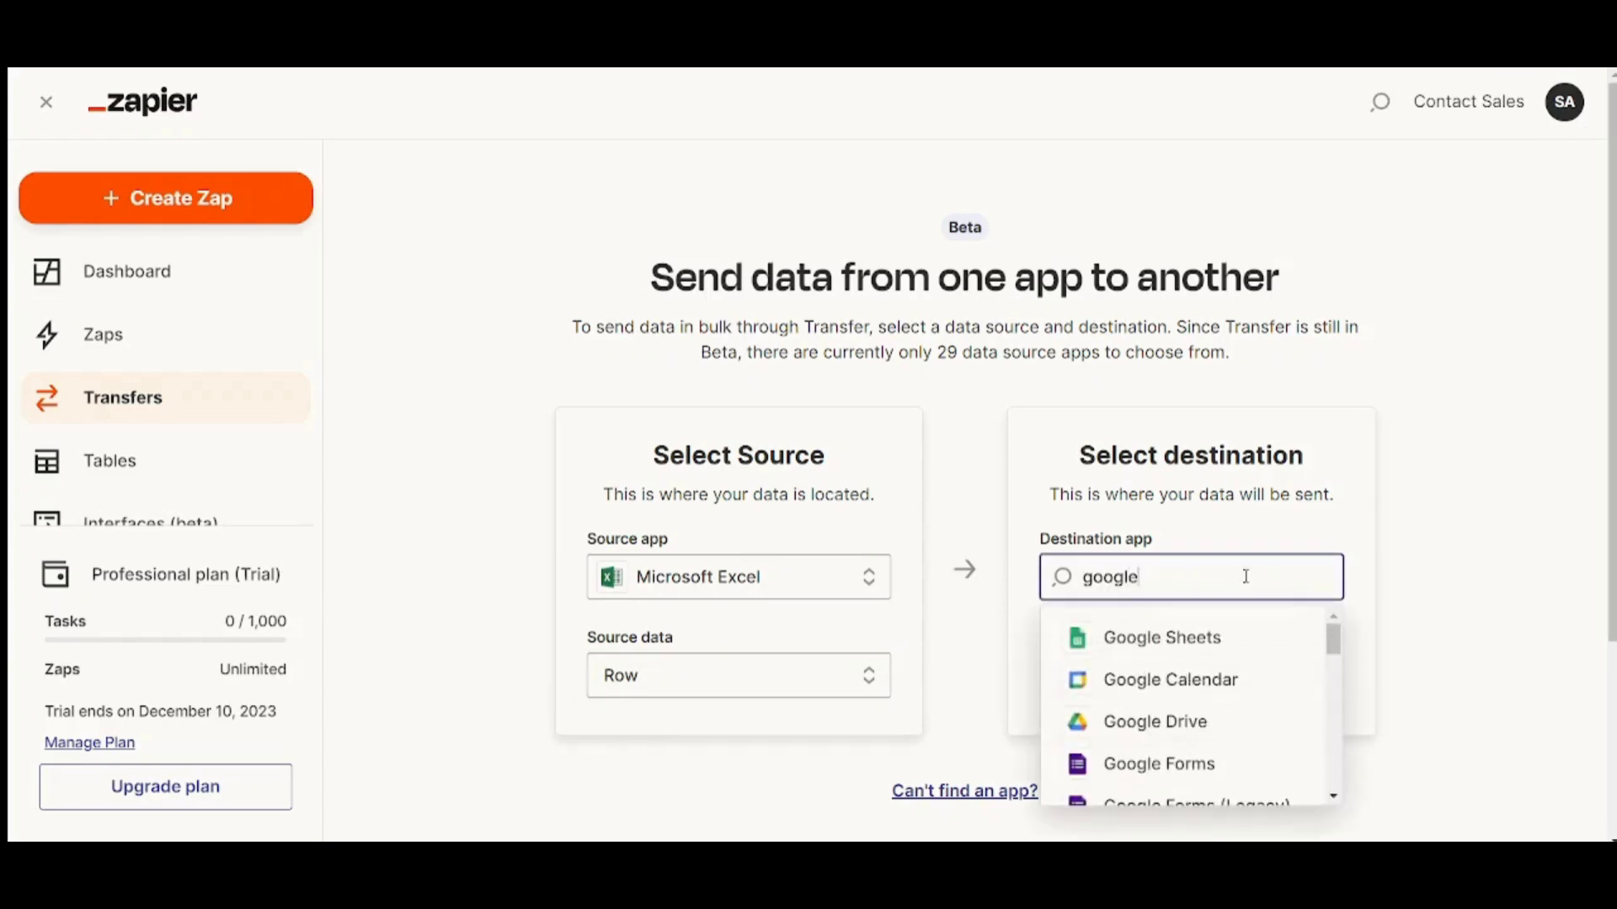
pyautogui.click(1254, 637)
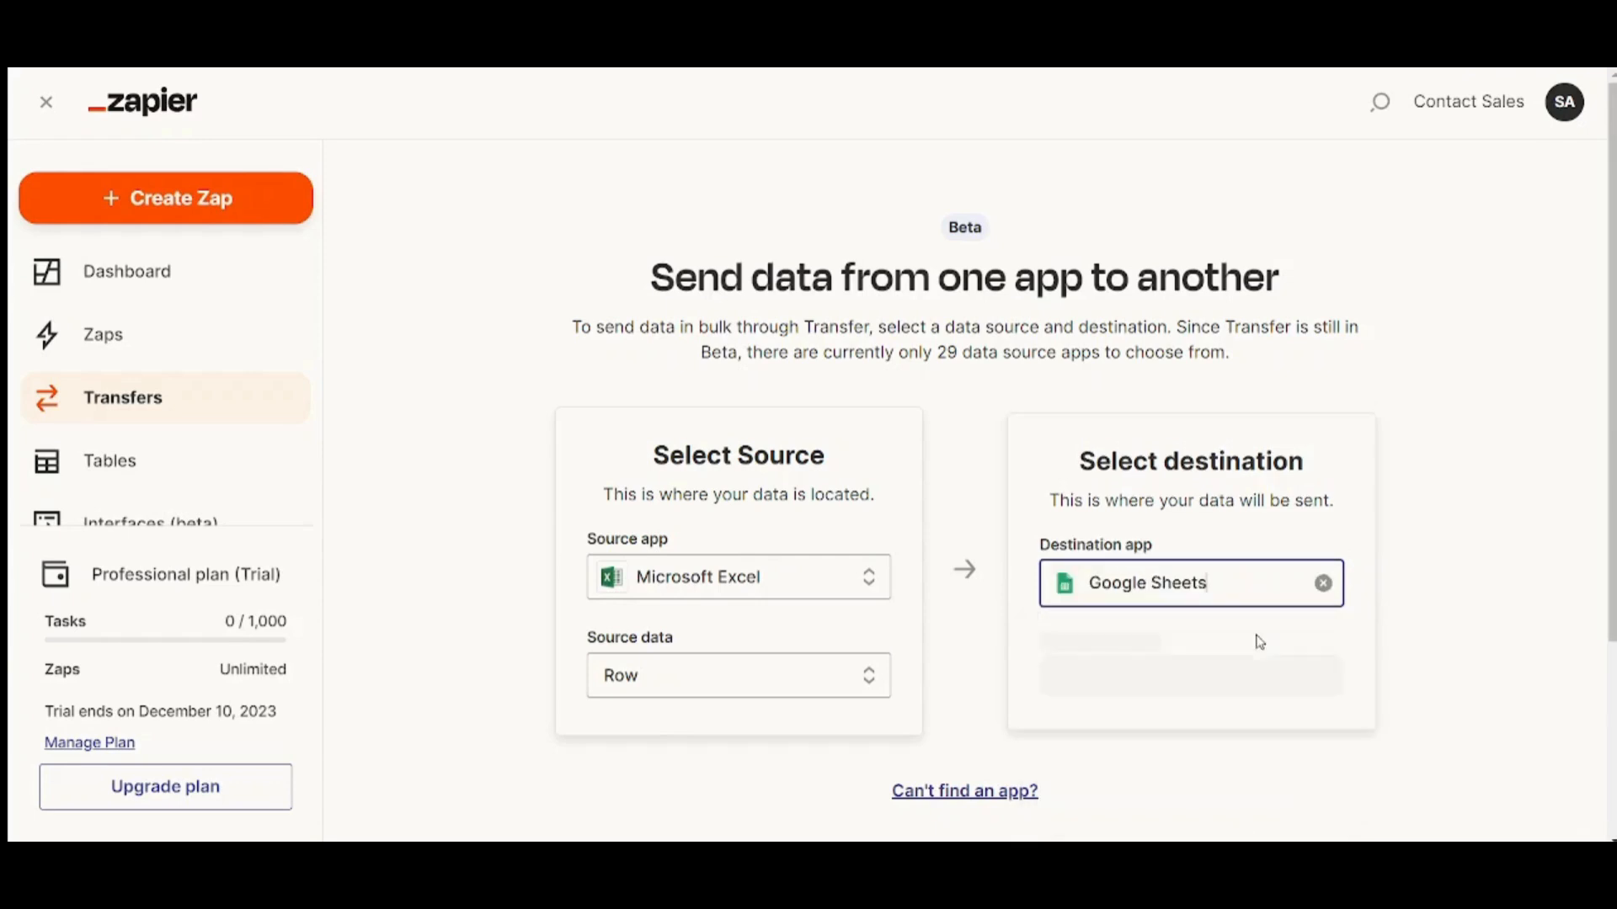
pyautogui.click(1205, 675)
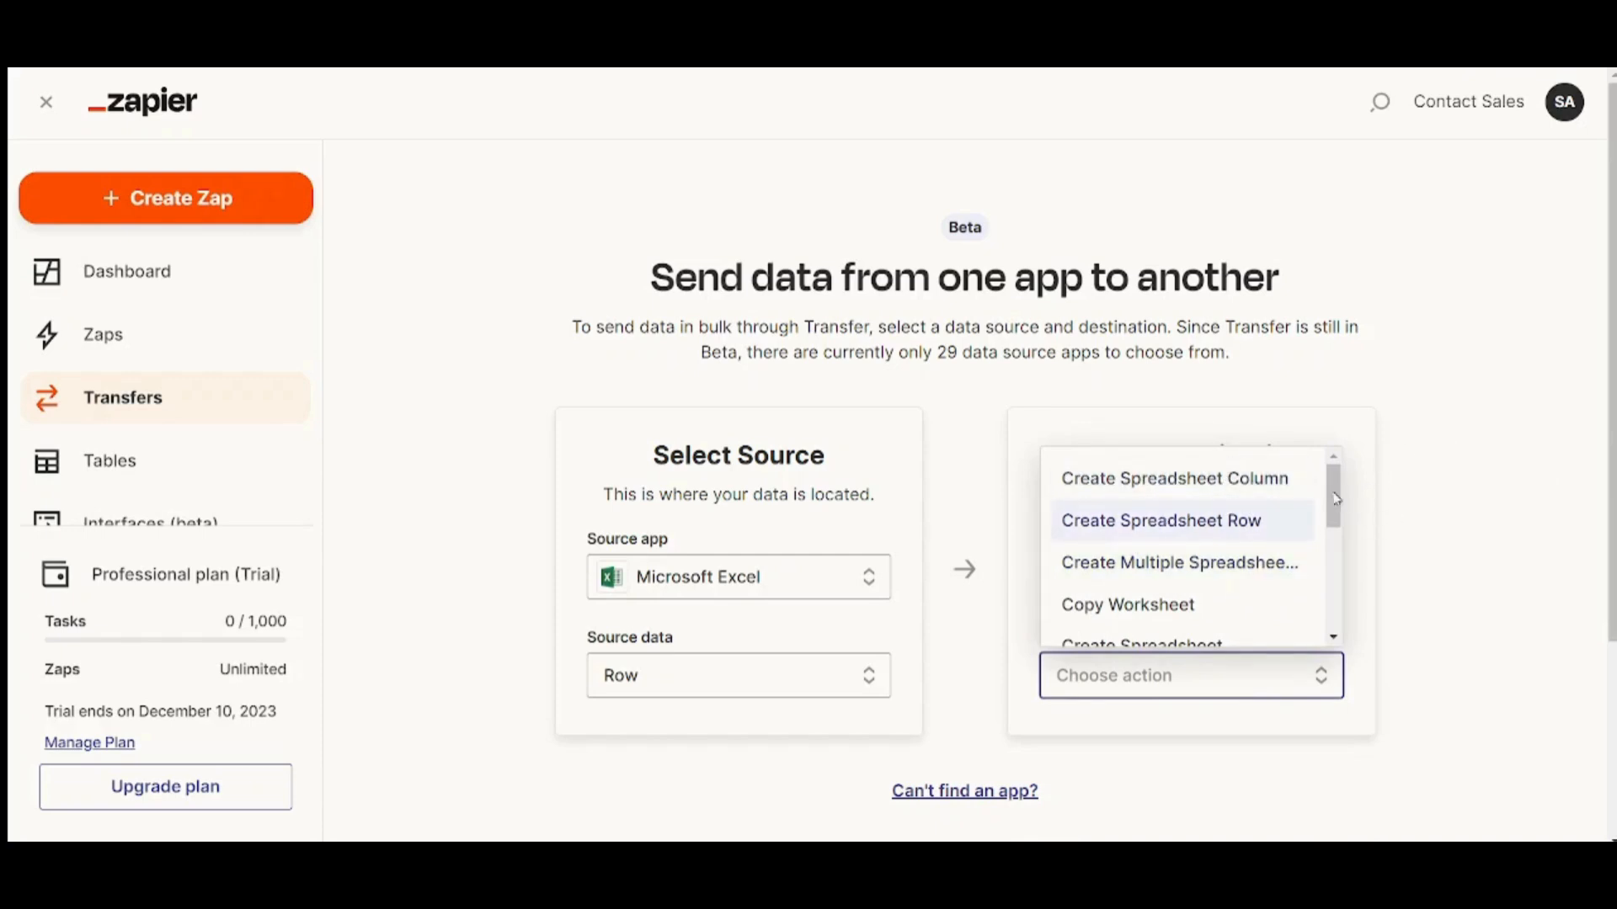
pyautogui.moveTo(1337, 500)
pyautogui.mouseDown()
pyautogui.moveTo(1343, 627)
pyautogui.moveTo(1329, 493)
pyautogui.mouseUp()
pyautogui.click(1267, 519)
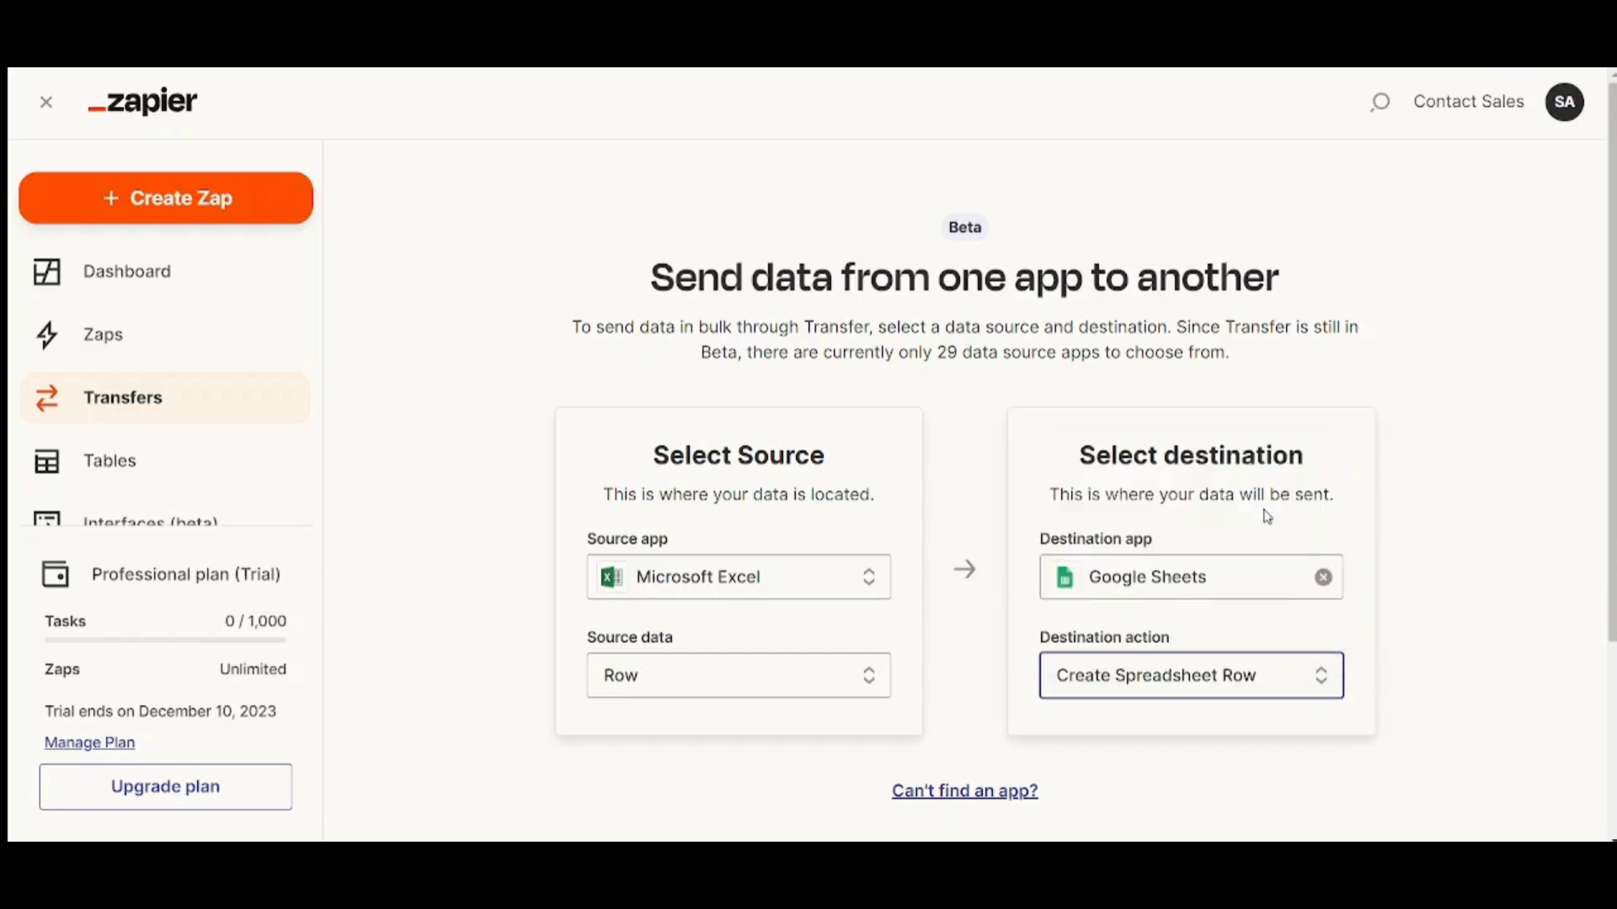
pyautogui.moveTo(1612, 573); pyautogui.dragTo(1612, 686)
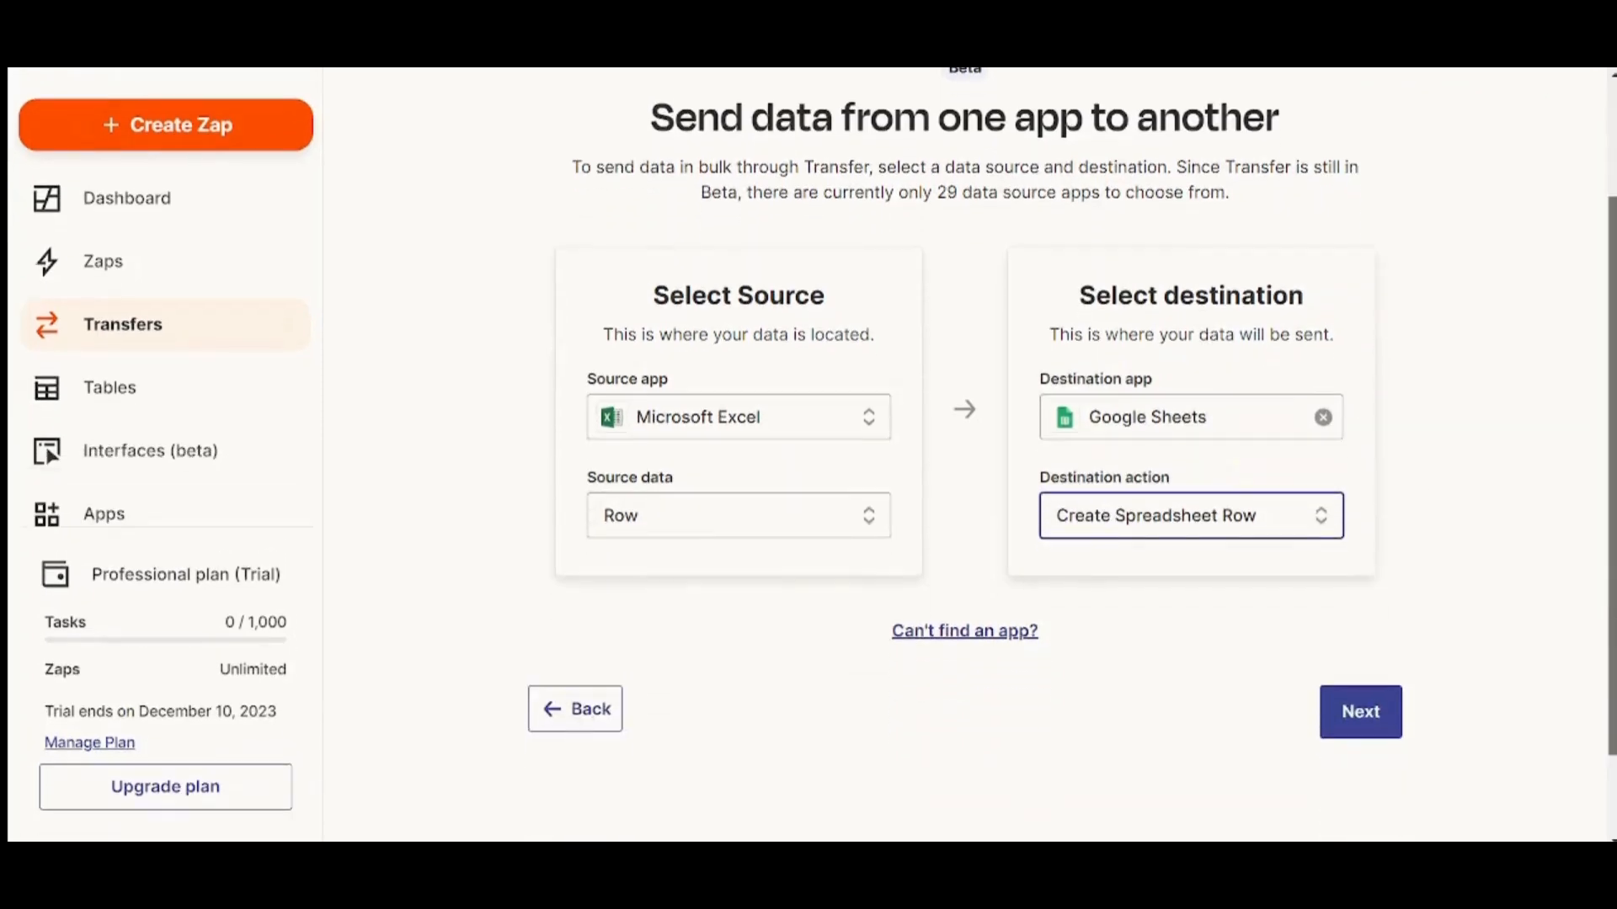
pyautogui.click(1362, 714)
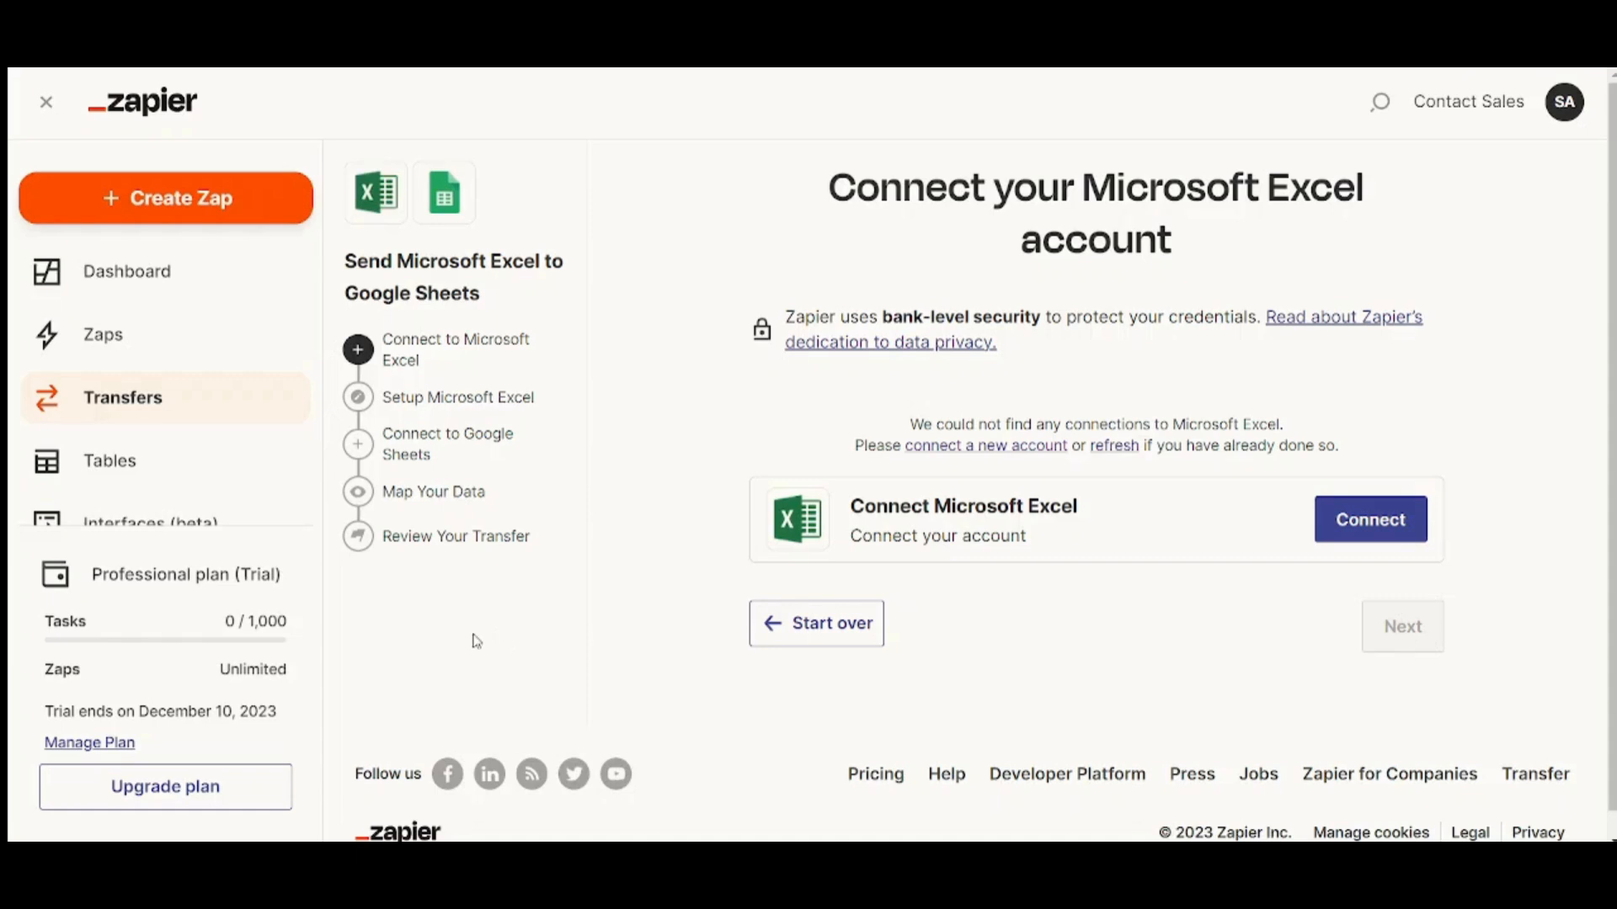
# Create a new Zap and view its empty Trigger and Action cards on the canvas
pyautogui.click(201, 193)
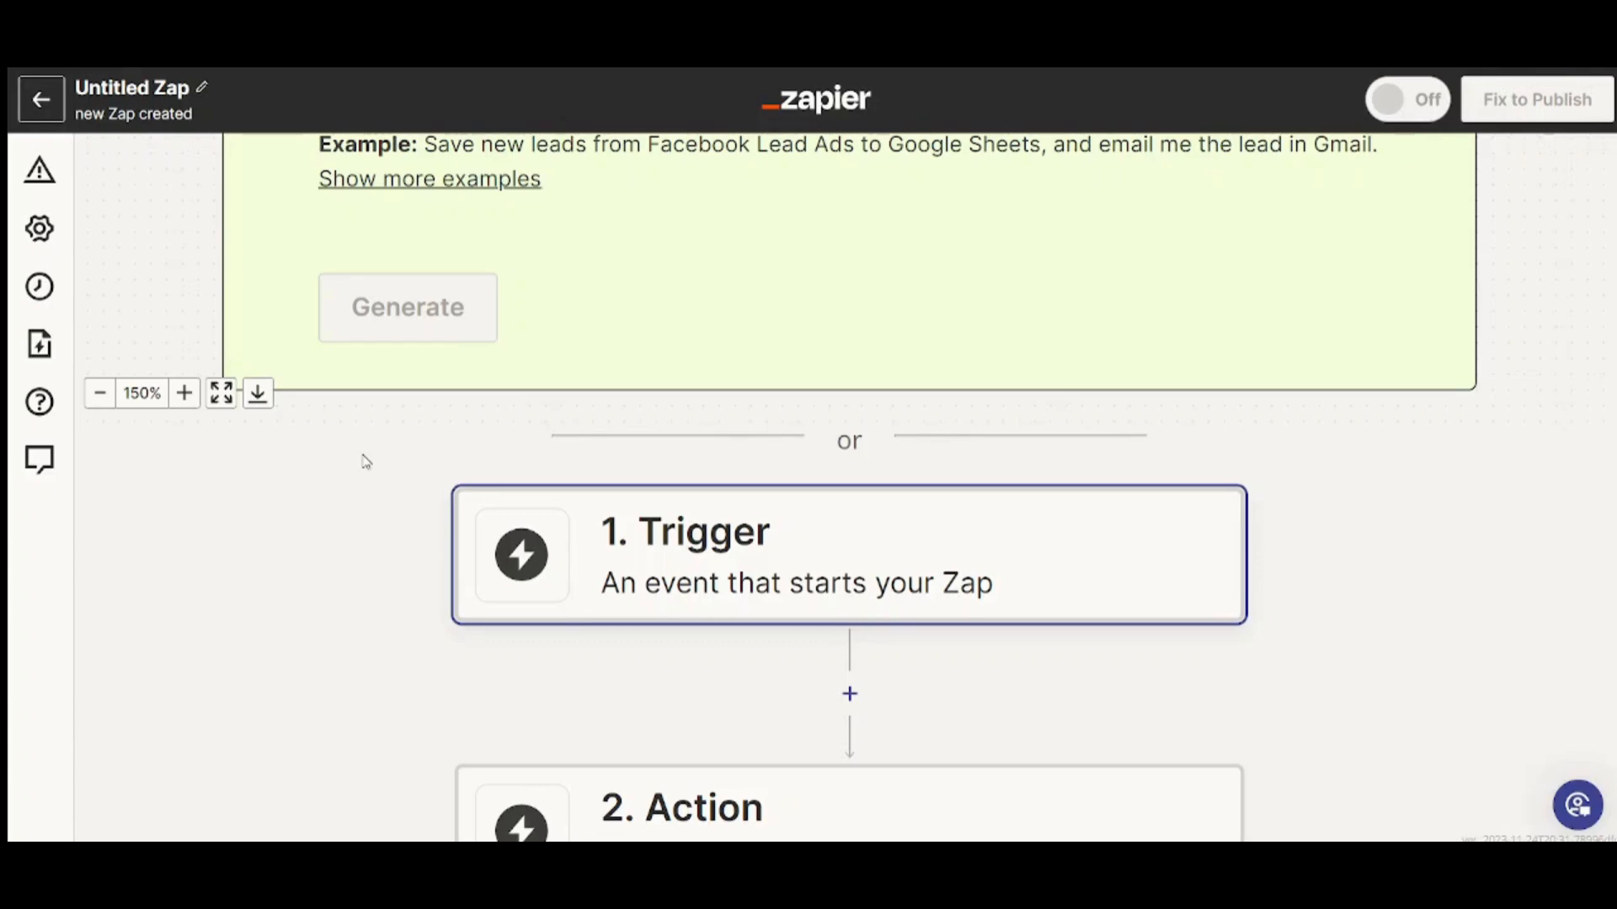
pyautogui.moveTo(1614, 379); pyautogui.dragTo(1591, 234)
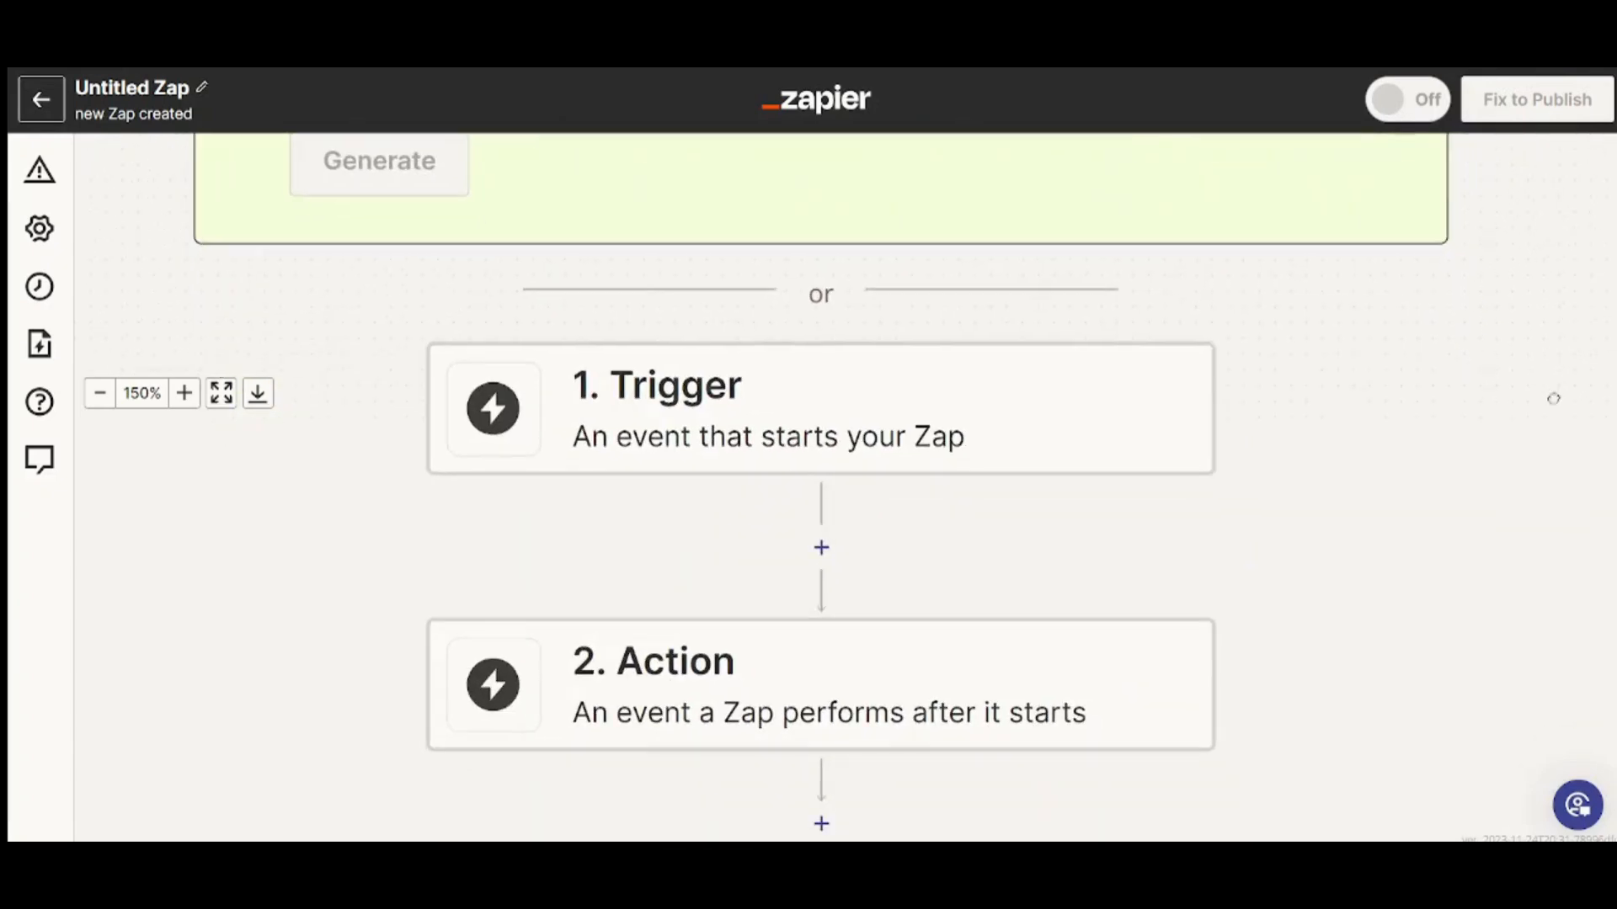
pyautogui.moveTo(1552, 396); pyautogui.dragTo(1608, 243)
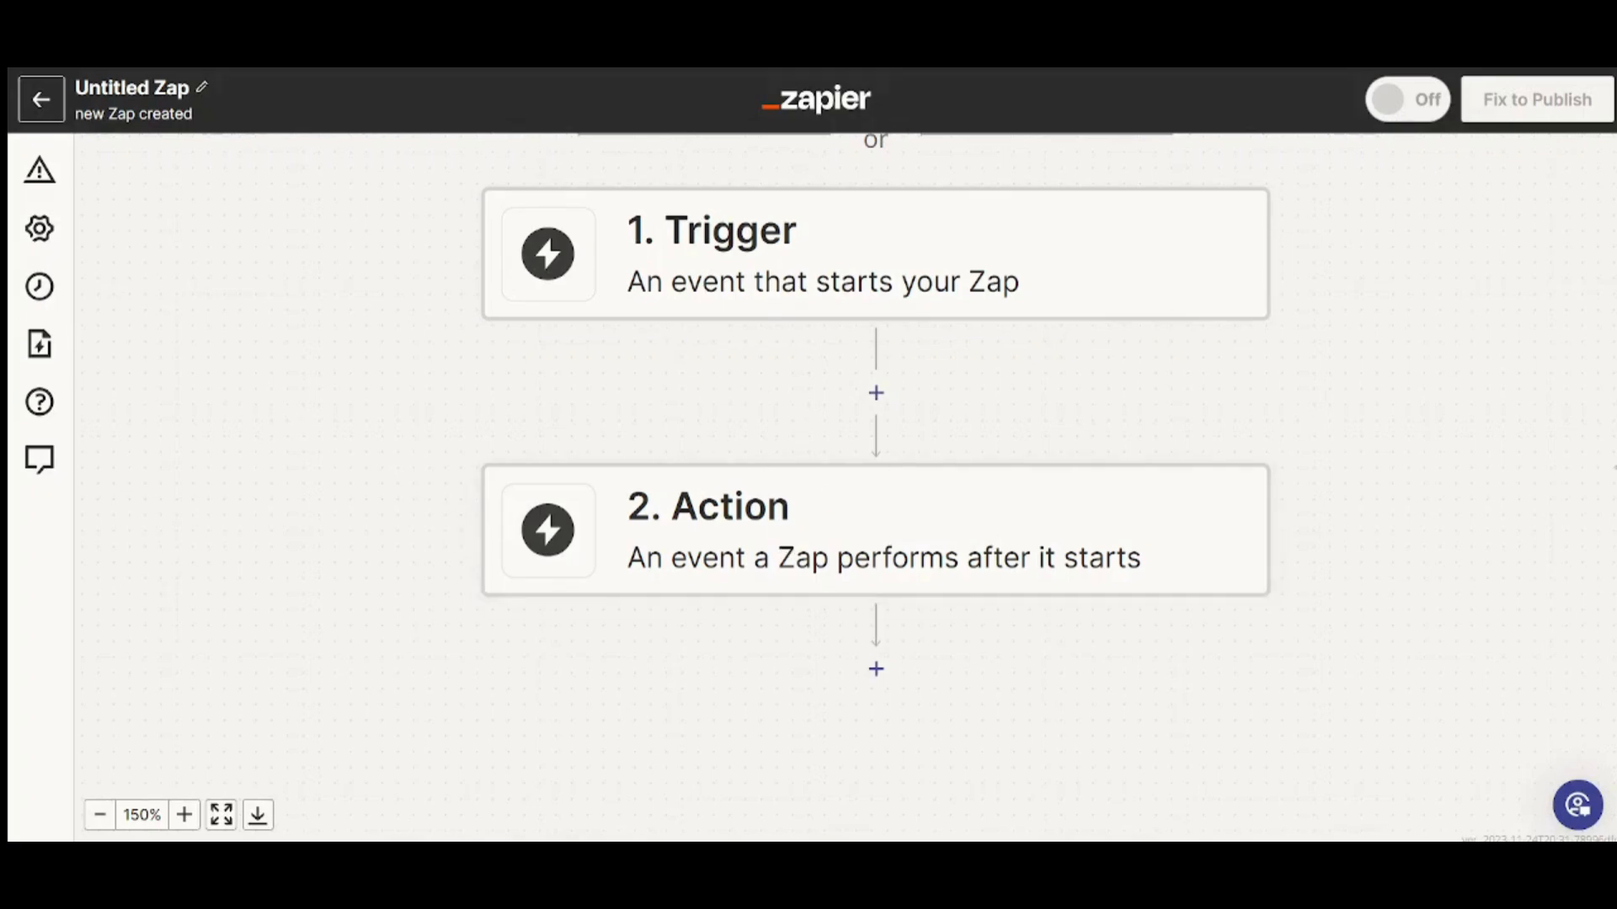
pyautogui.moveTo(1616, 497); pyautogui.dragTo(1616, 688)
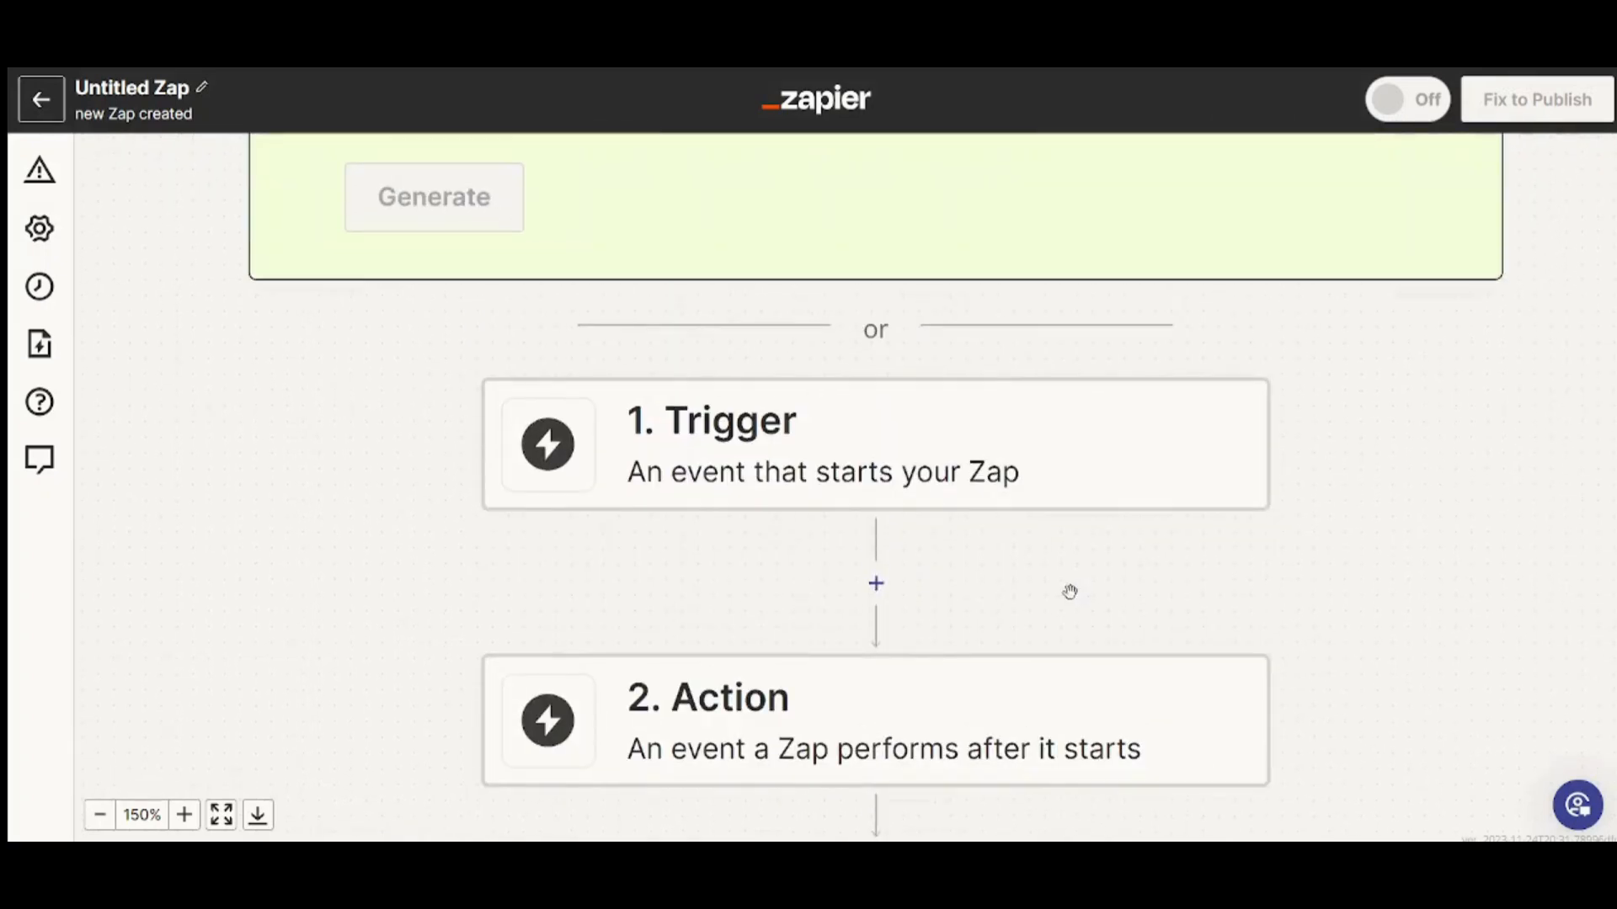
# Set the Zap's trigger app to Google Calendar with the New Calendar event
pyautogui.click(944, 454)
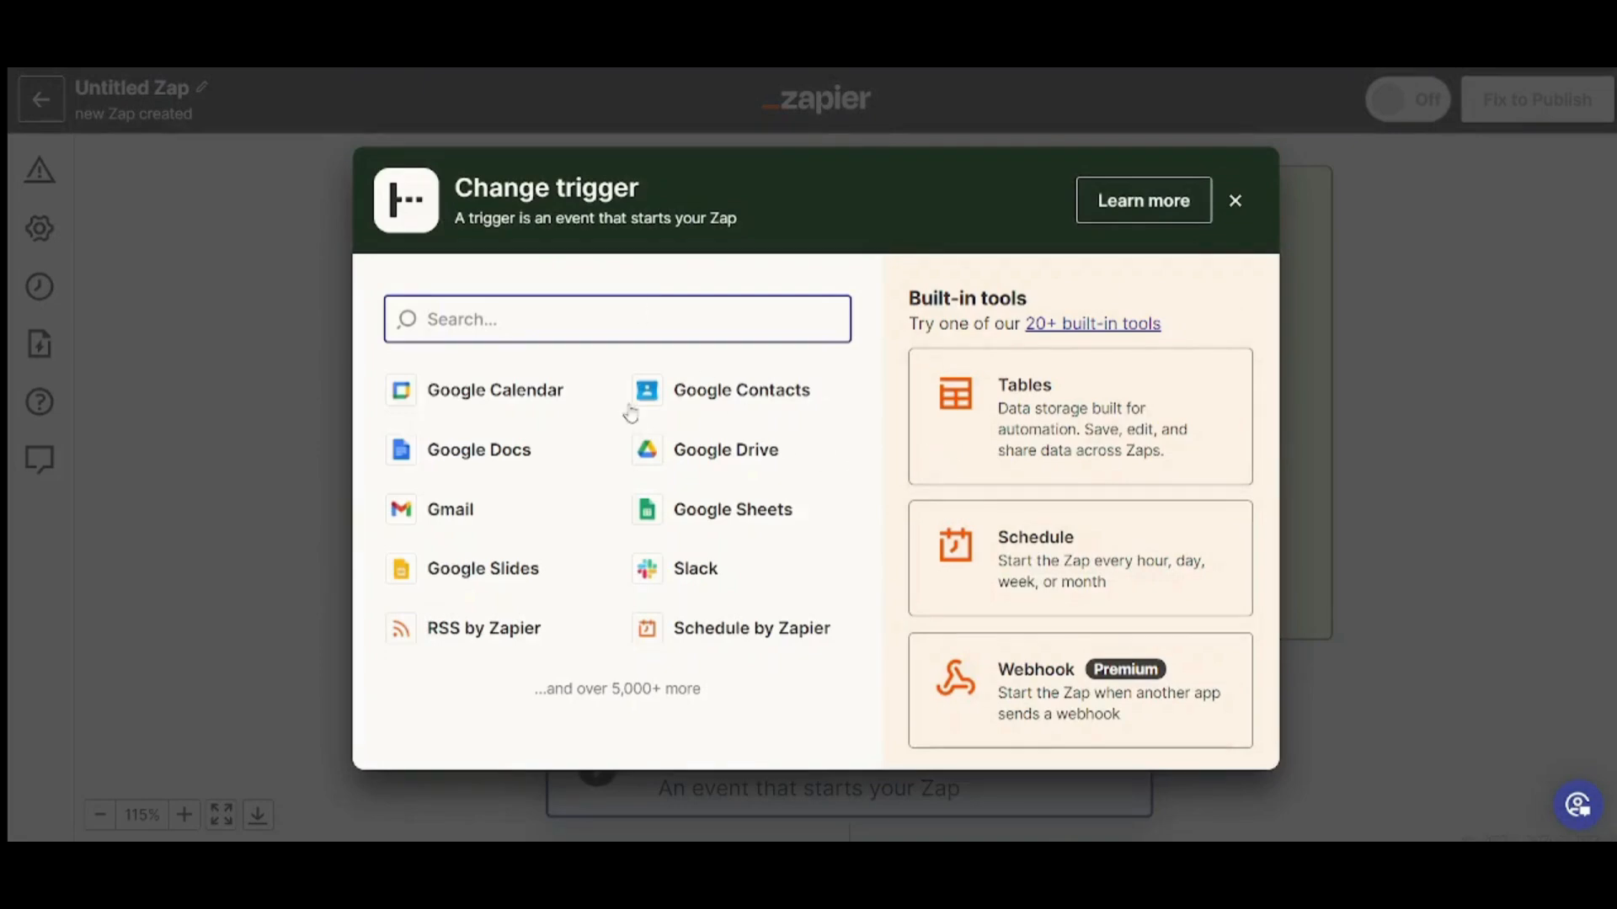
pyautogui.click(518, 394)
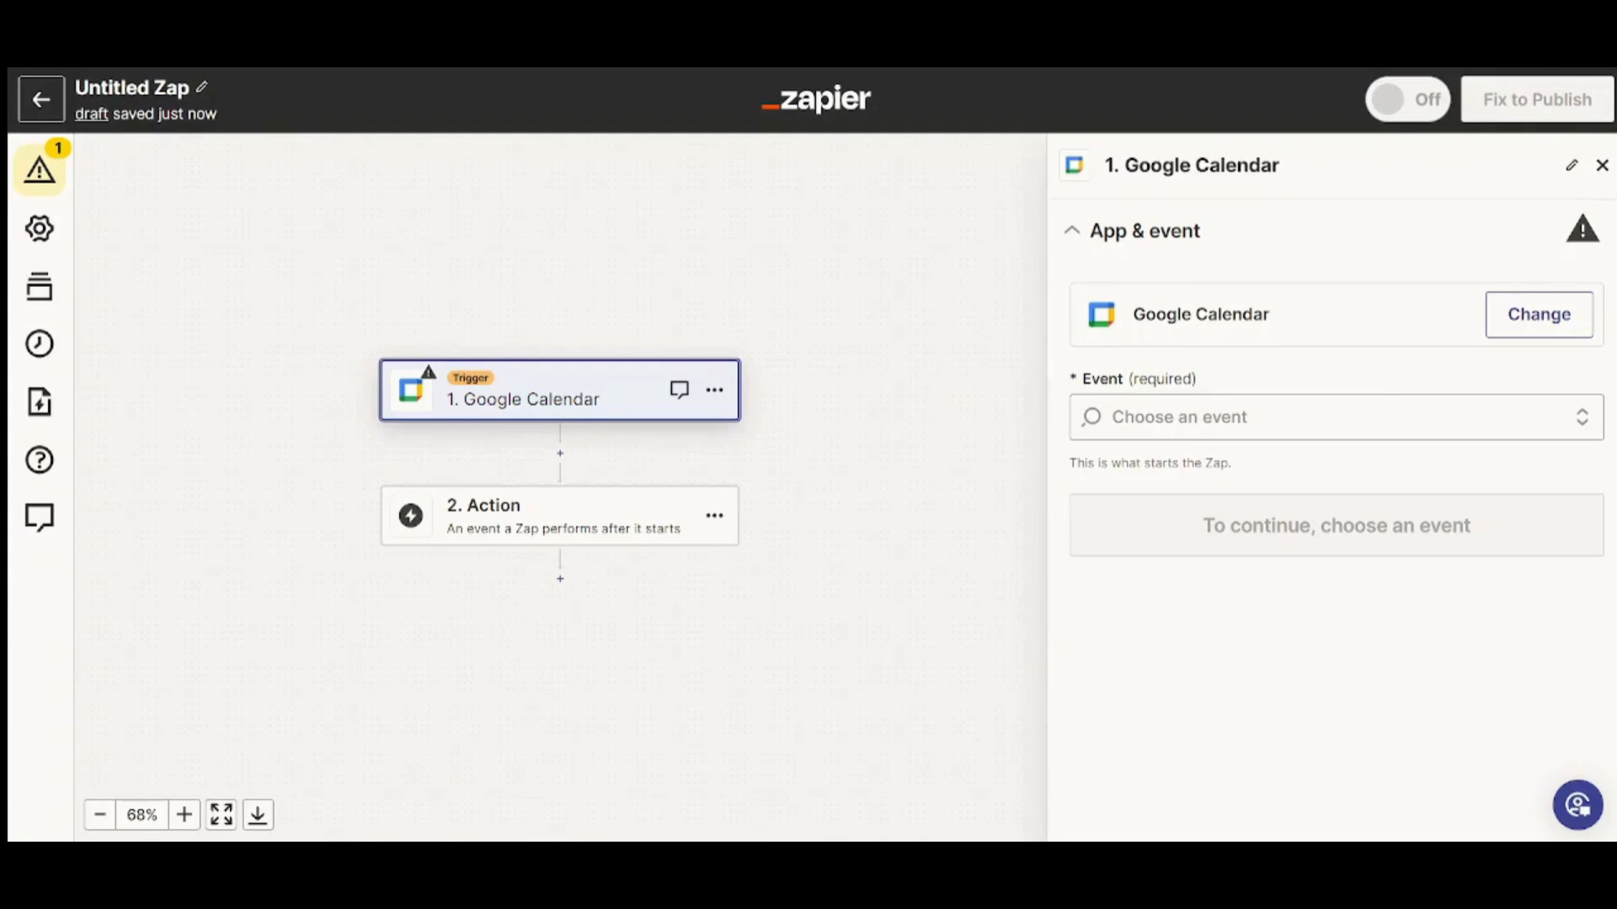
pyautogui.click(1280, 405)
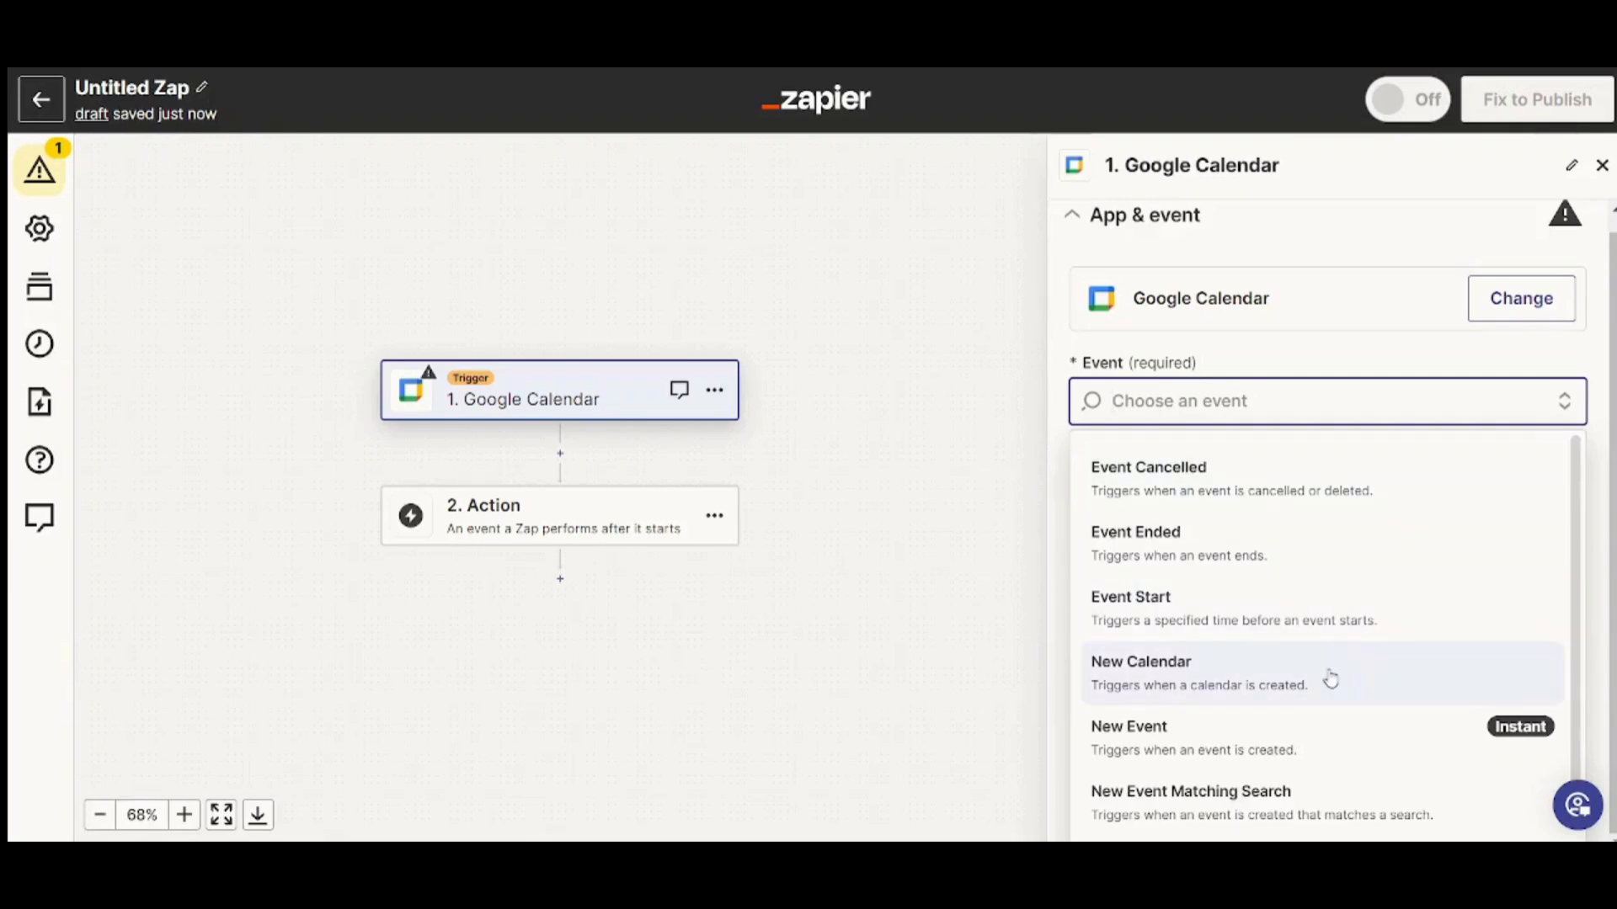
pyautogui.click(1280, 686)
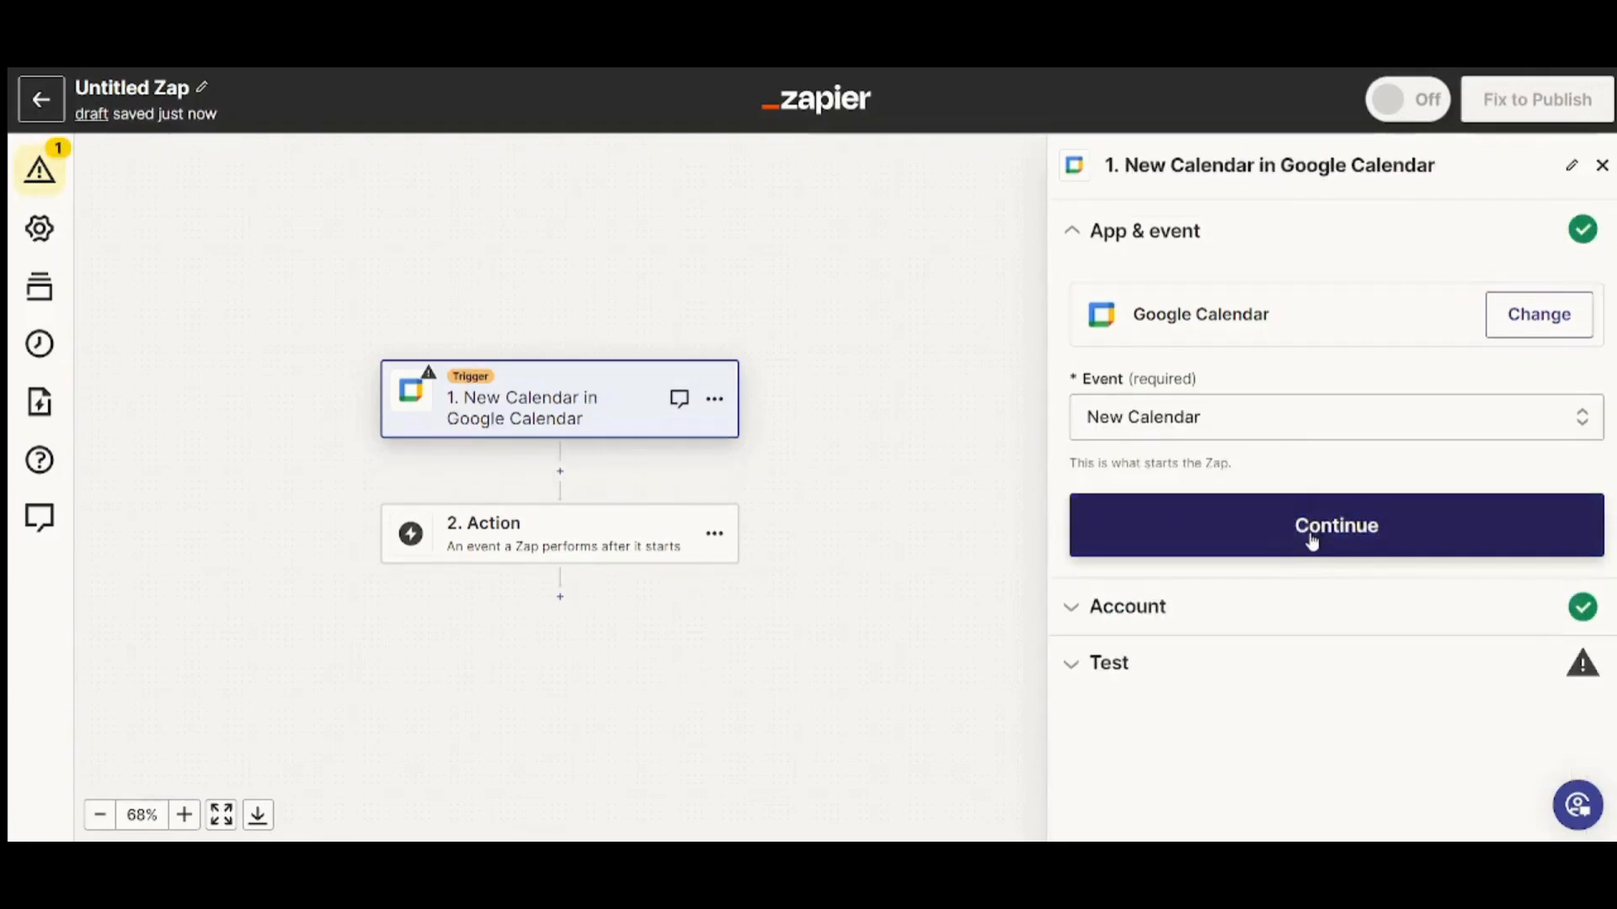
# Confirm the Google Calendar account, test the trigger, and continue with the New Calendar C record
pyautogui.click(1312, 542)
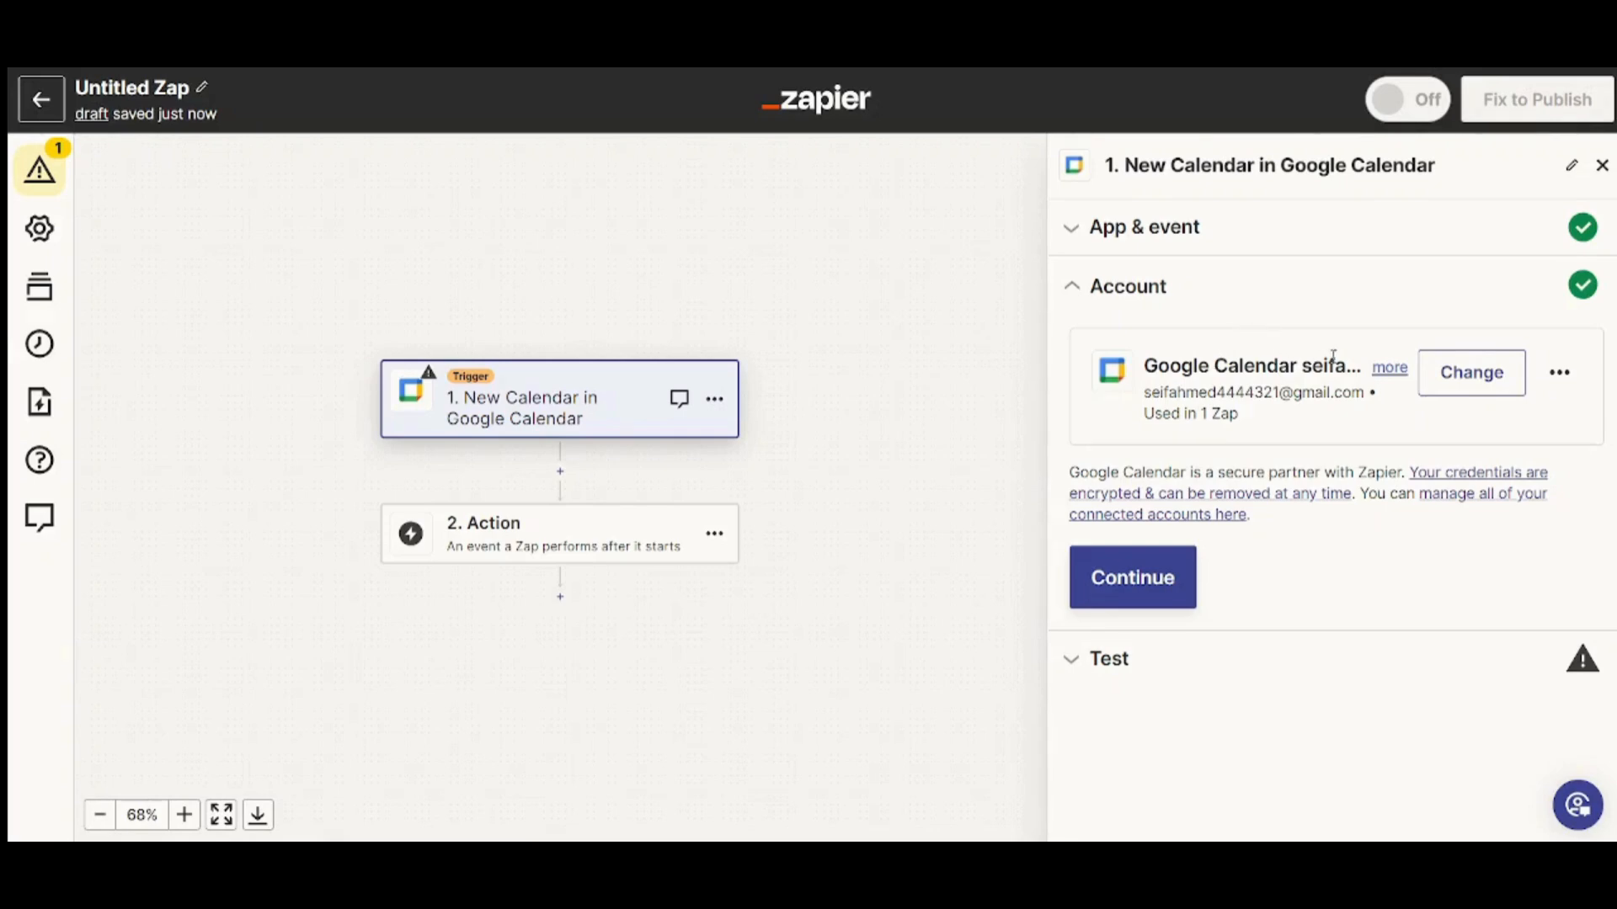
pyautogui.click(1179, 568)
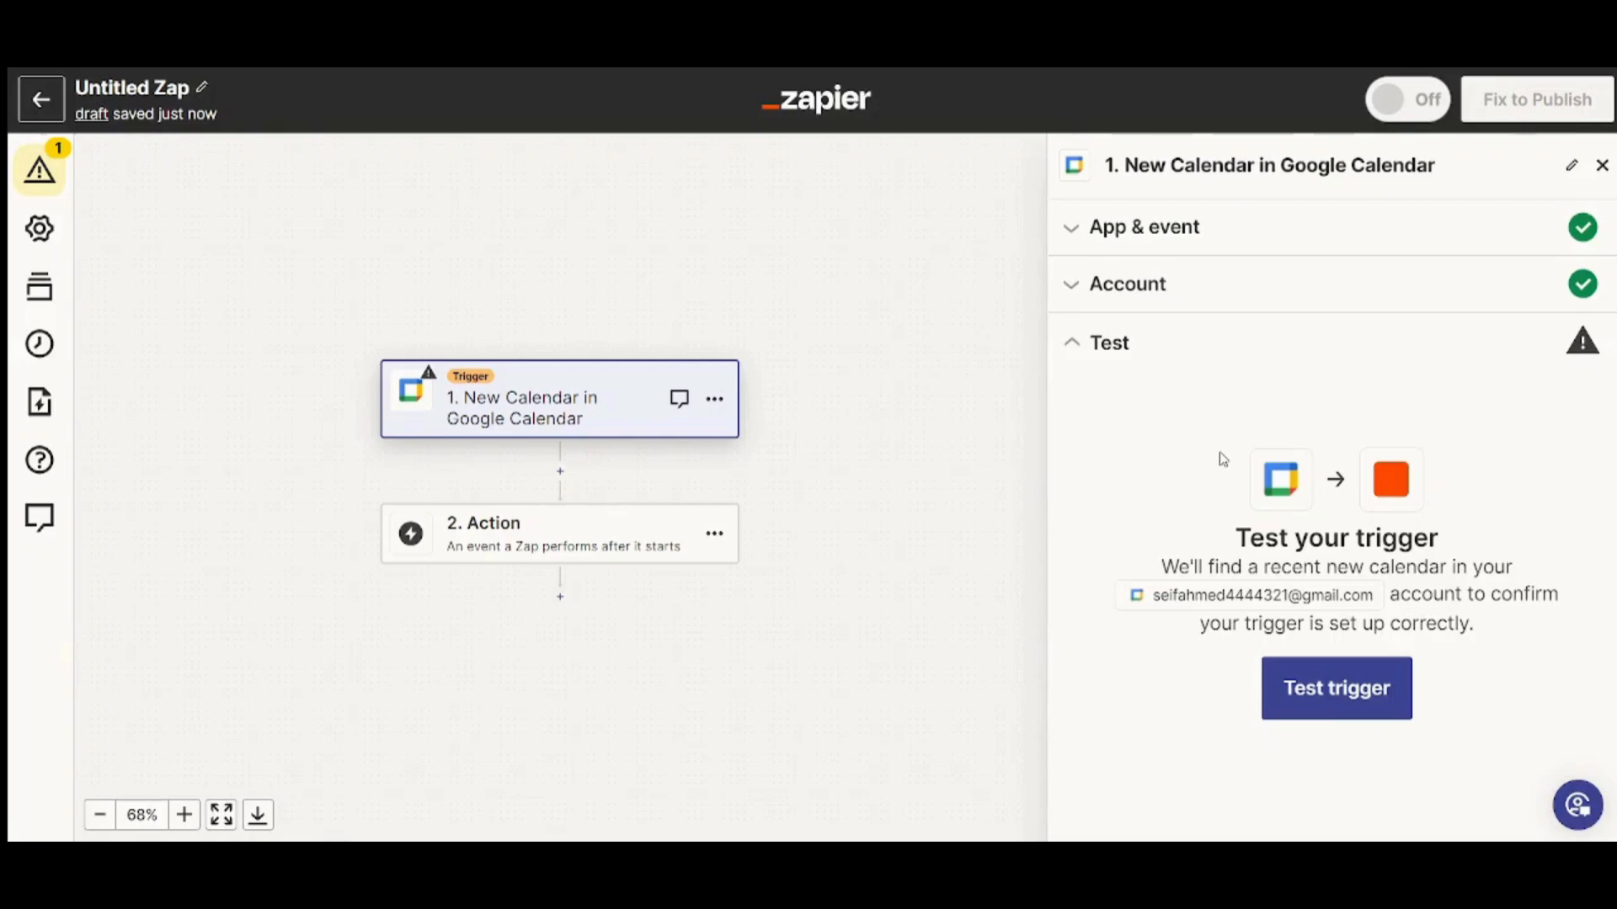
pyautogui.click(1332, 678)
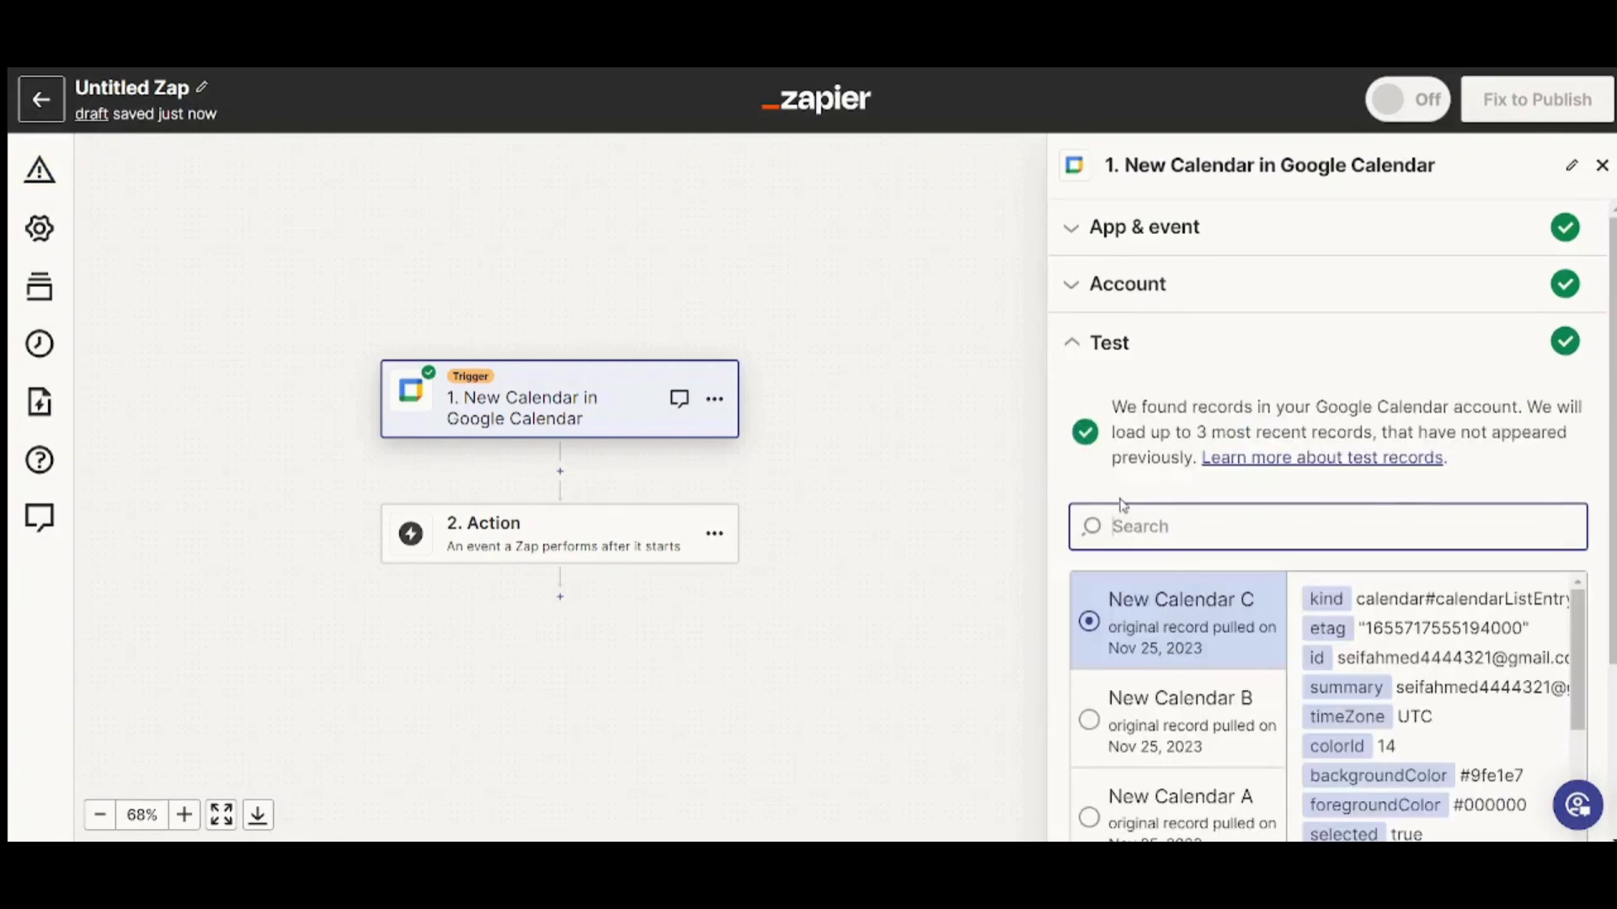
pyautogui.moveTo(1580, 629); pyautogui.dragTo(1591, 708)
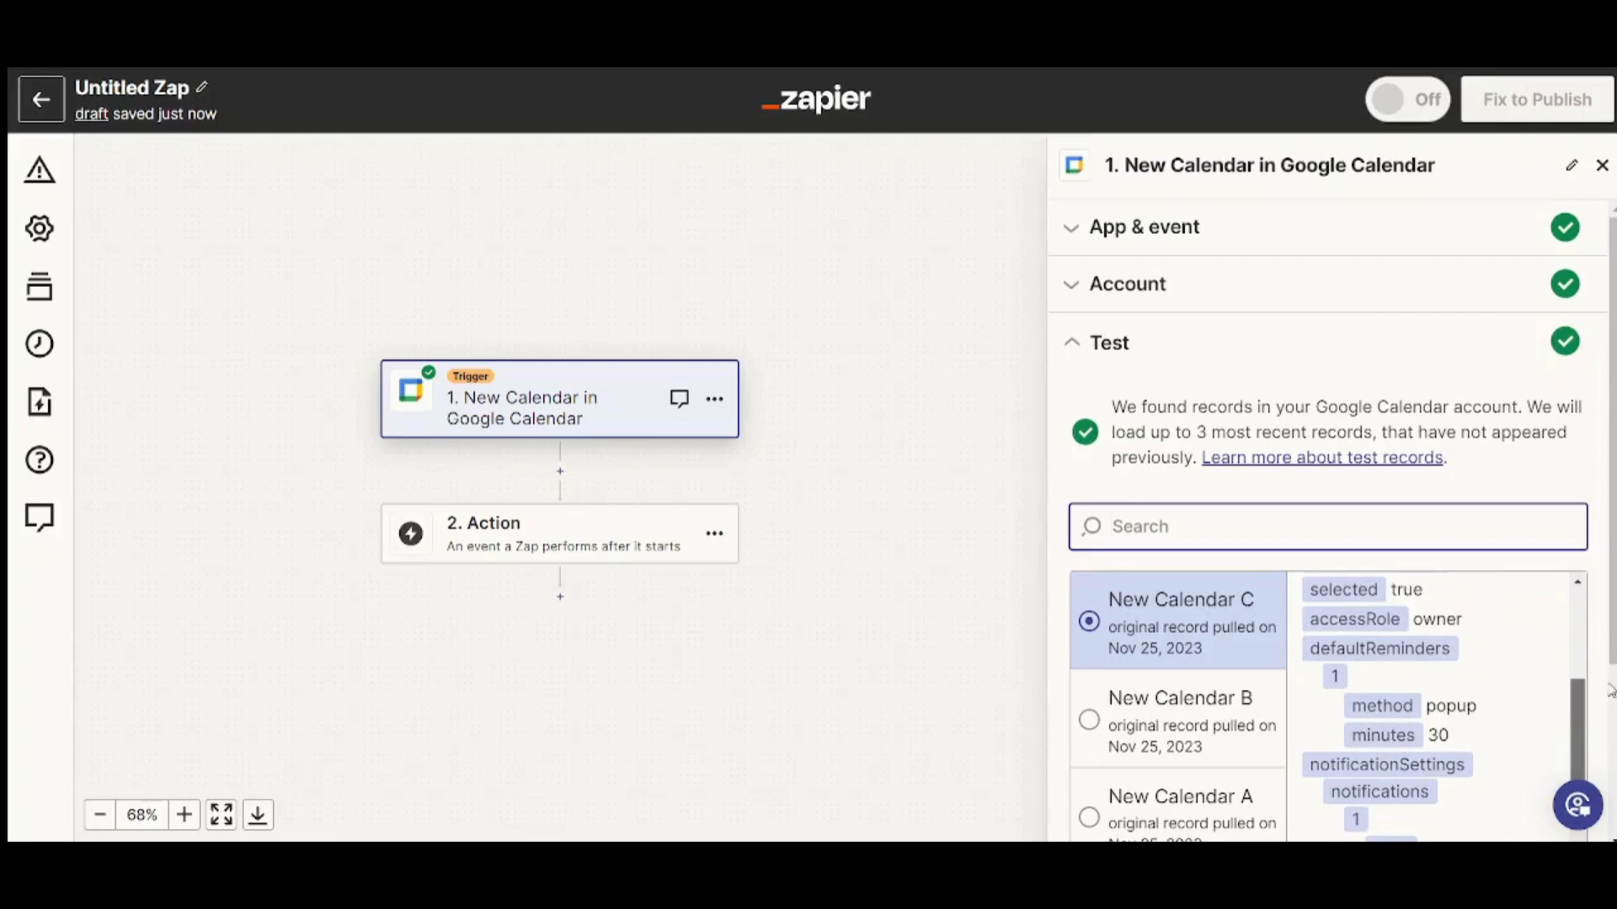
pyautogui.scroll(-3, 1328, 548)
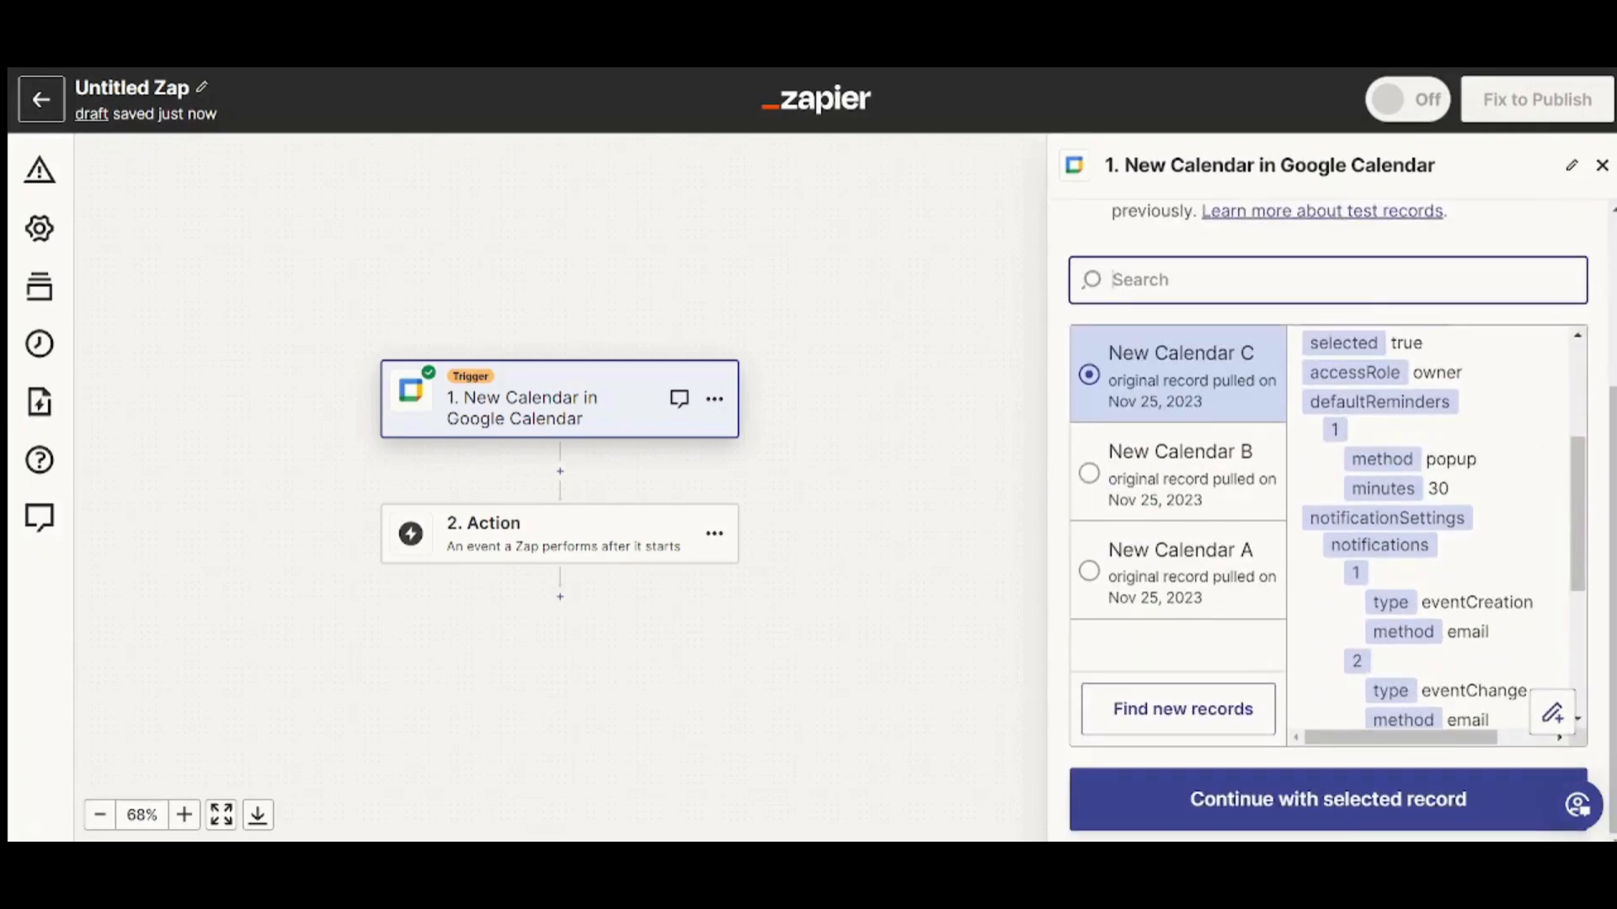
pyautogui.click(1324, 812)
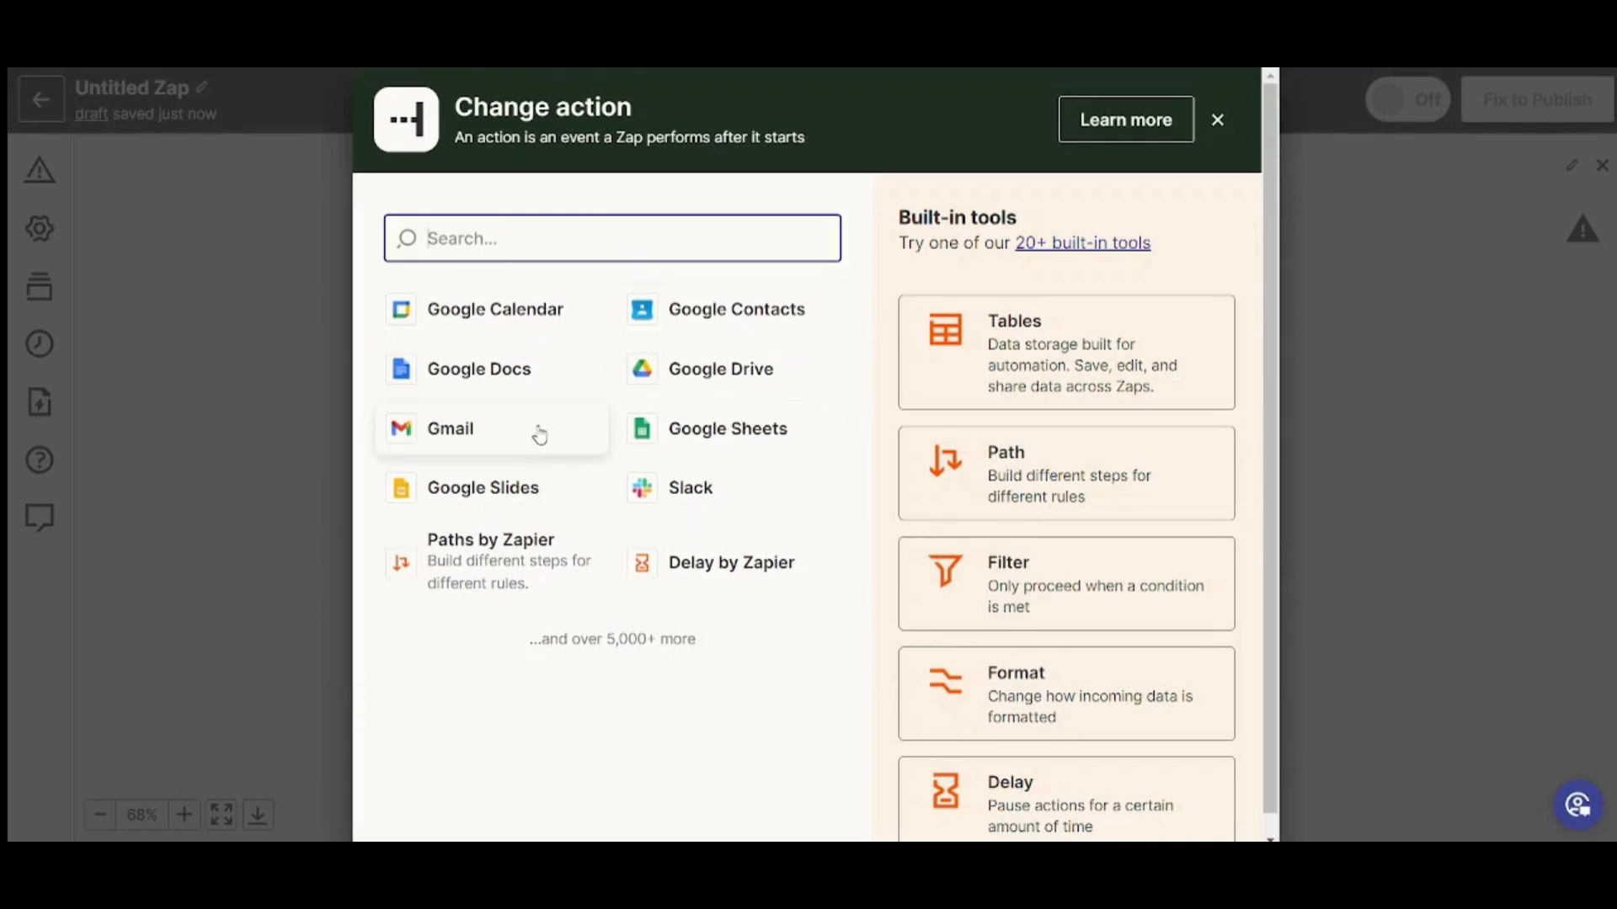
# Set the action app to Gmail with the Send Email event
pyautogui.click(495, 427)
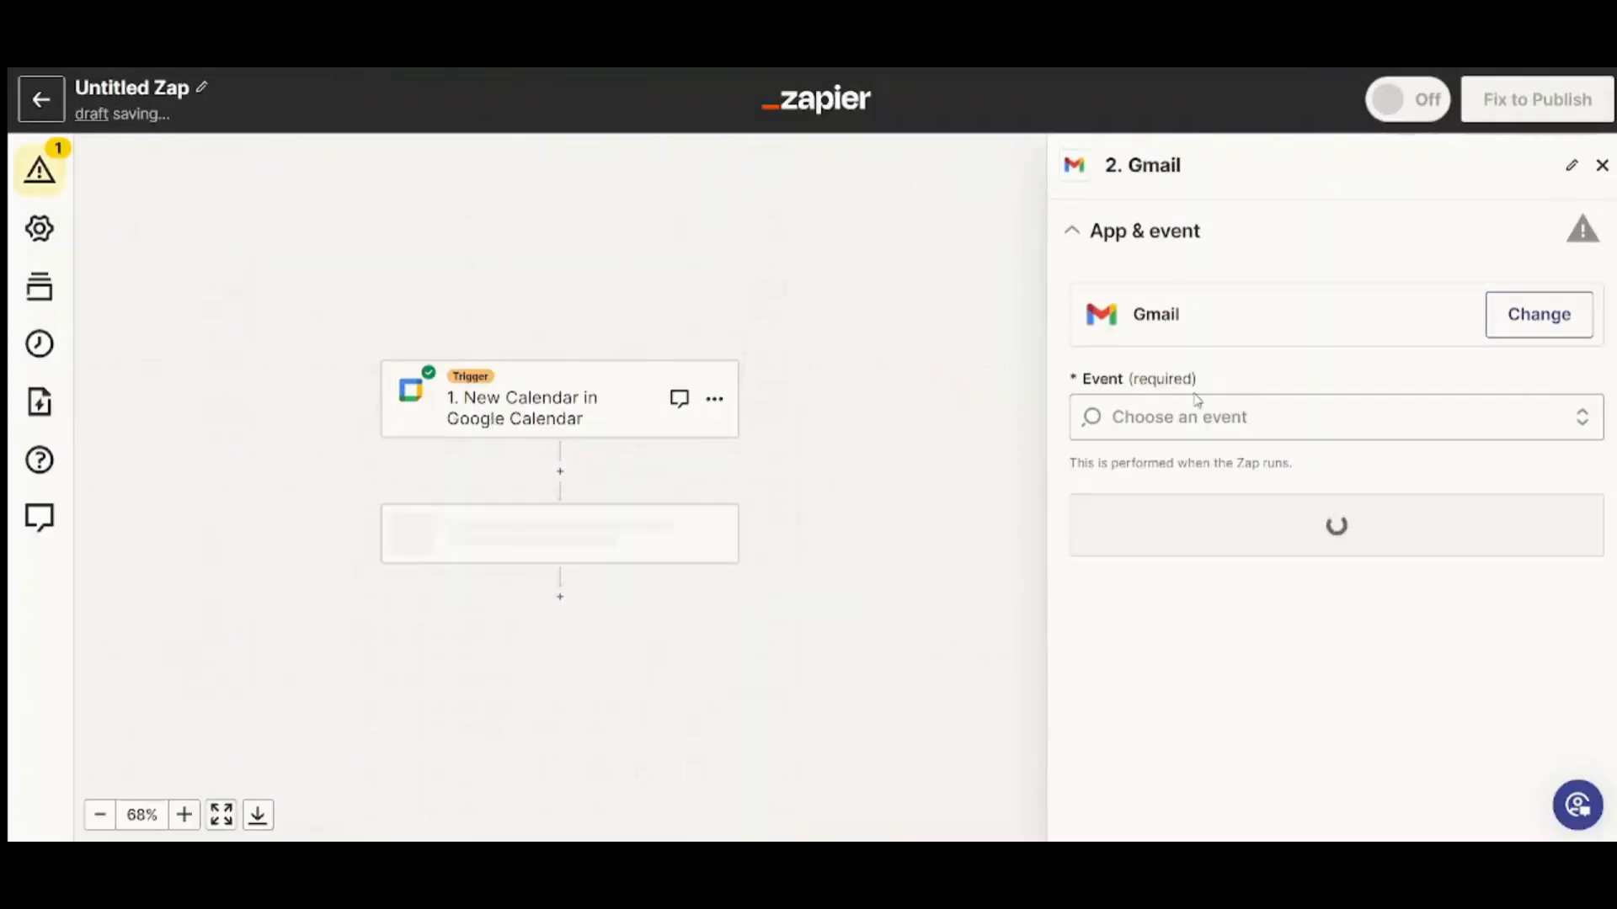
pyautogui.click(1189, 396)
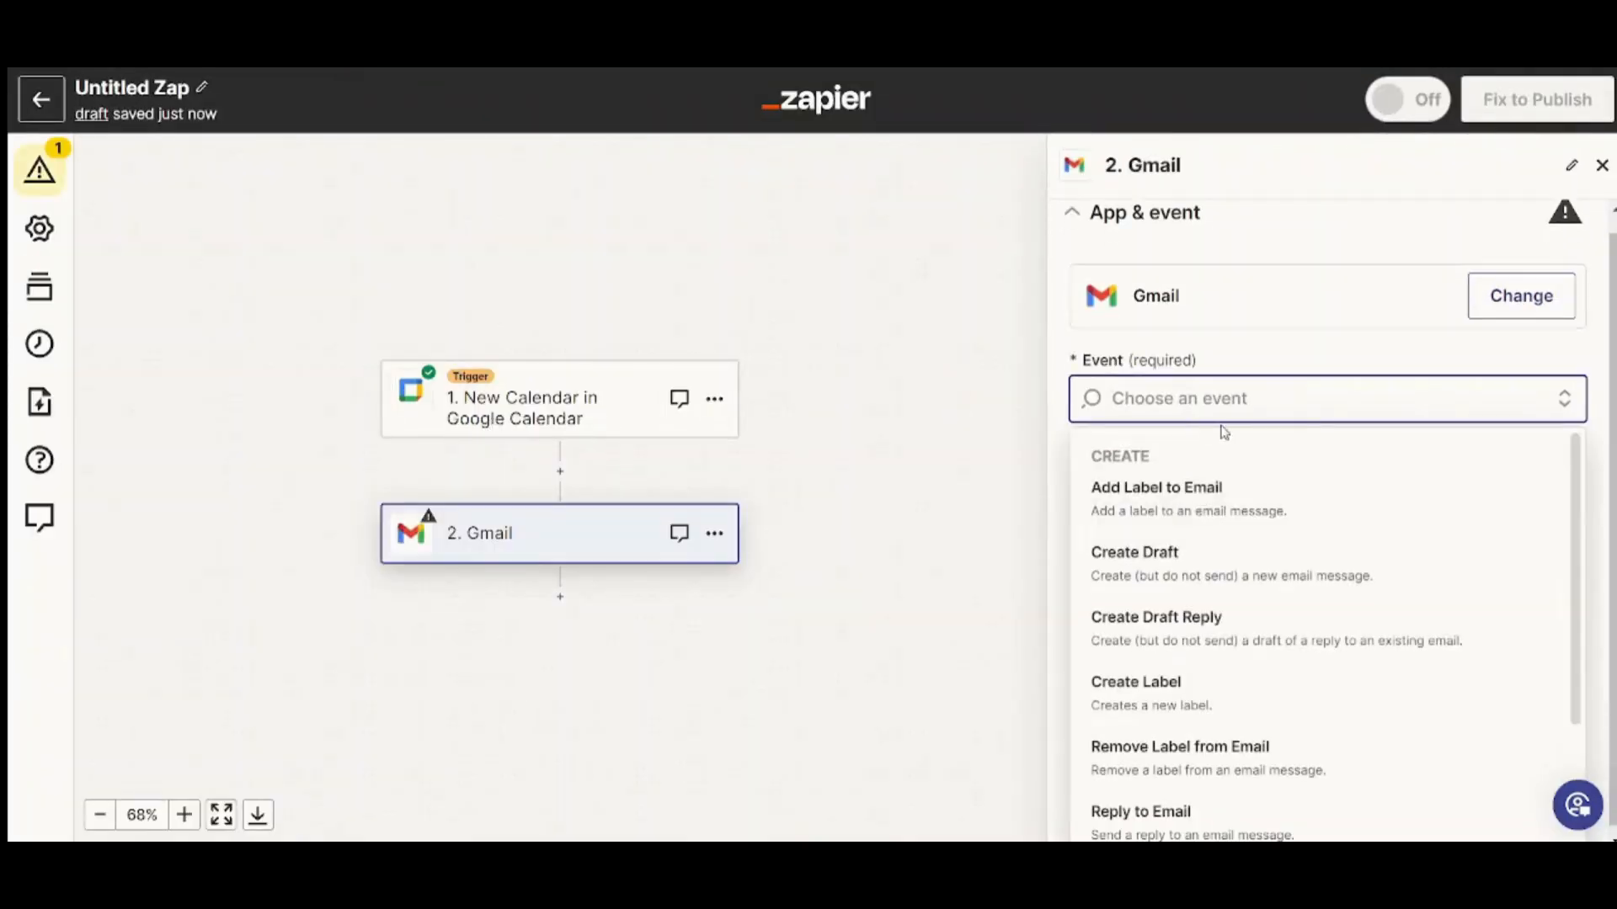
pyautogui.scroll(-2, 1583, 522)
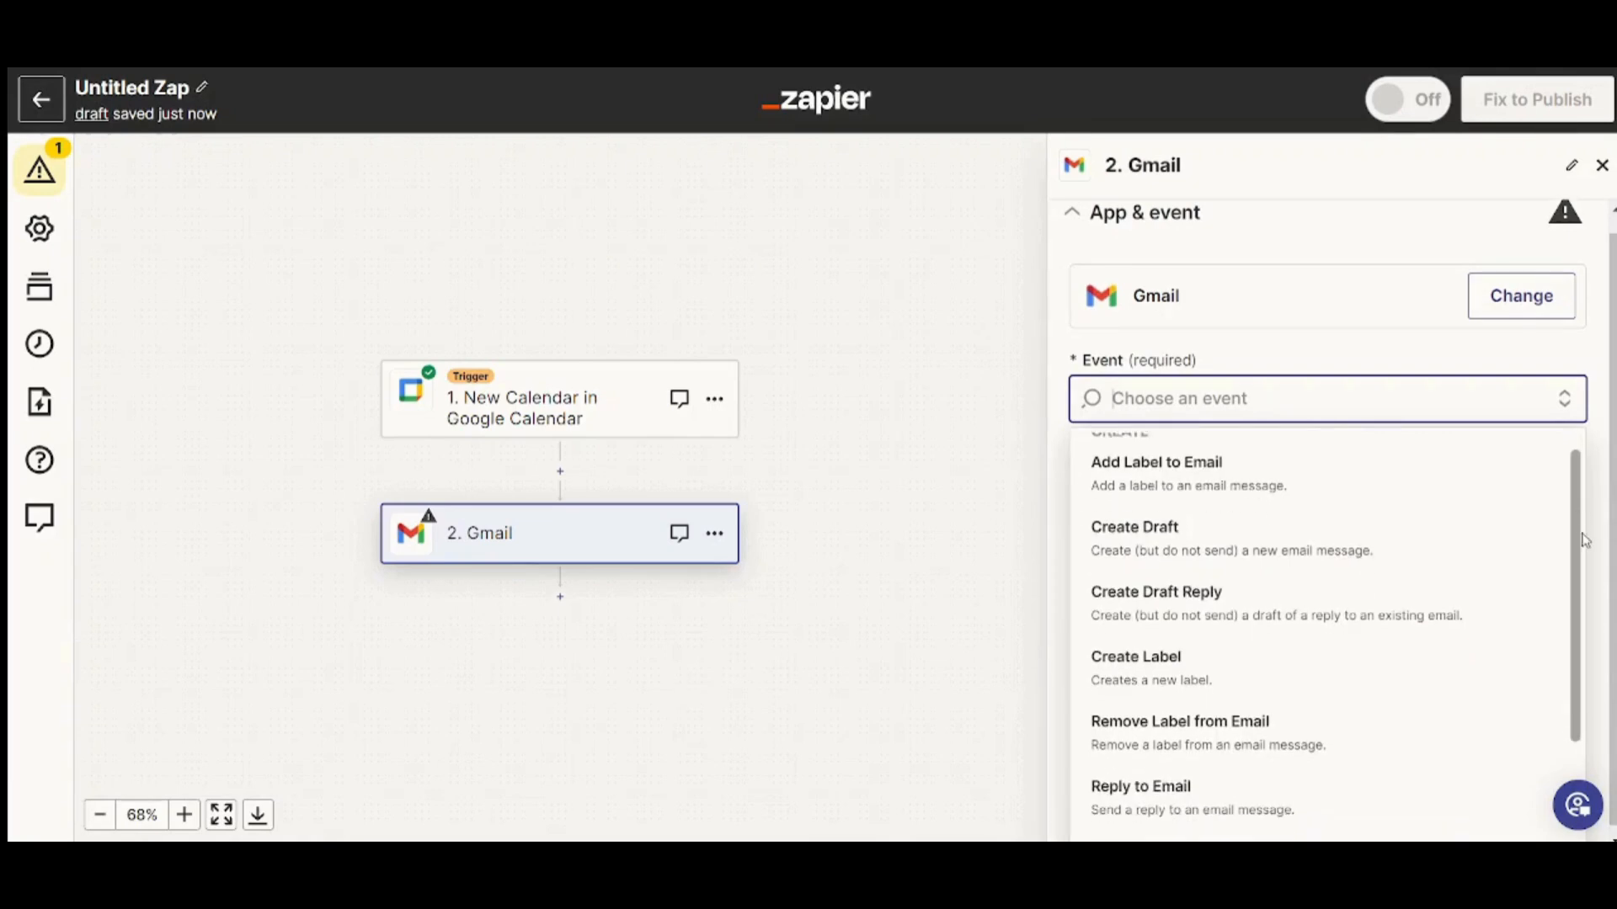
pyautogui.scroll(-2, 1583, 578)
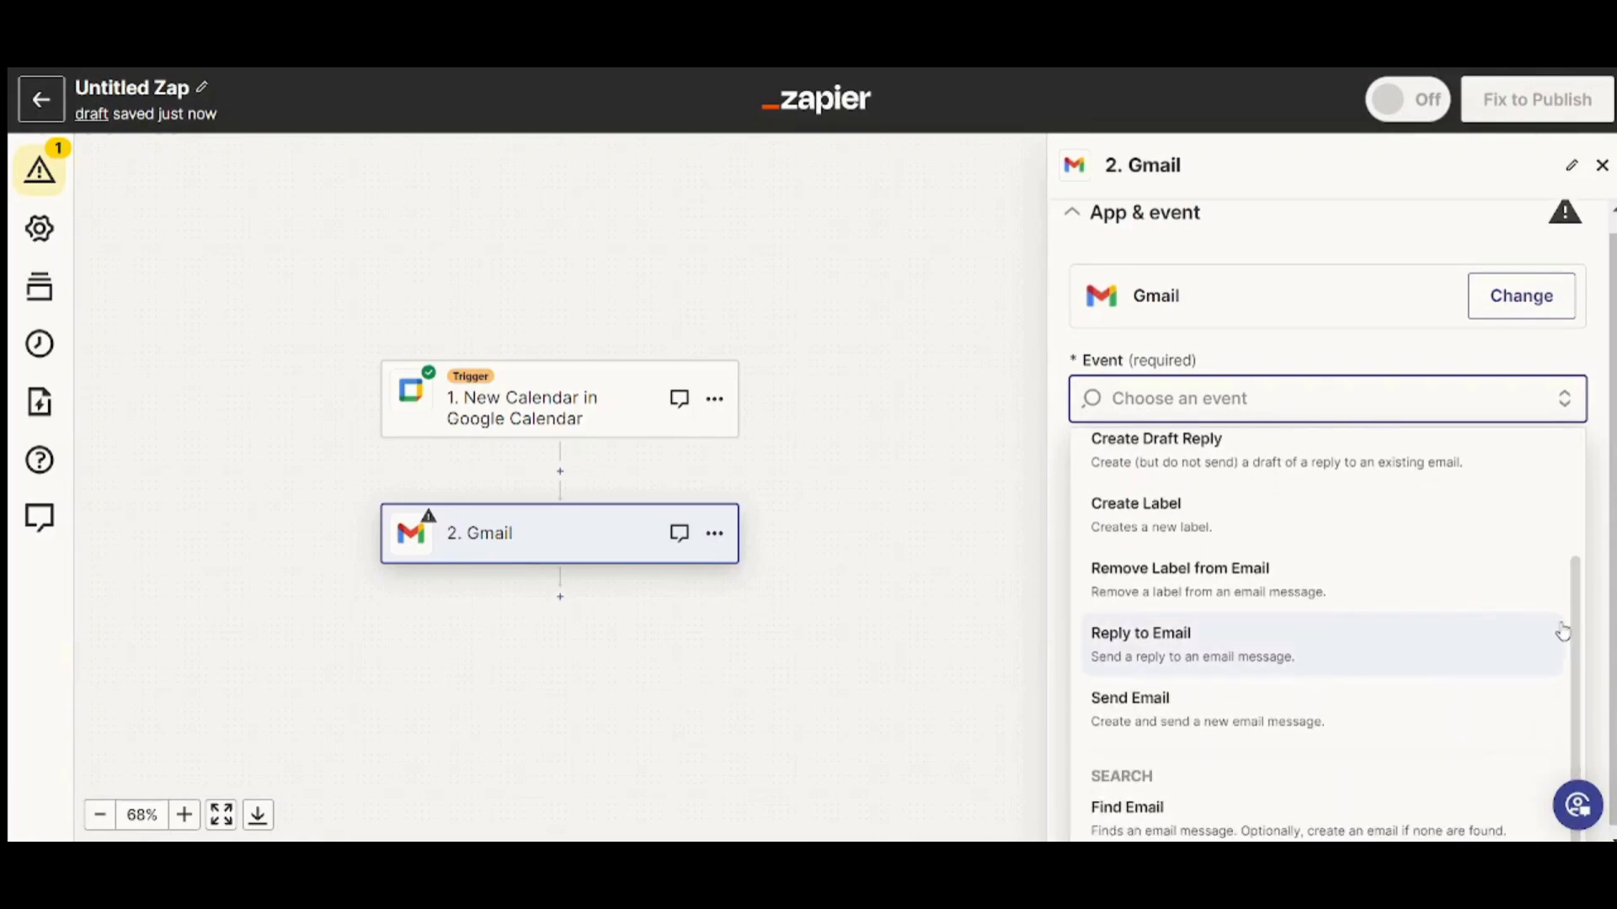
pyautogui.scroll(-1, 1573, 640)
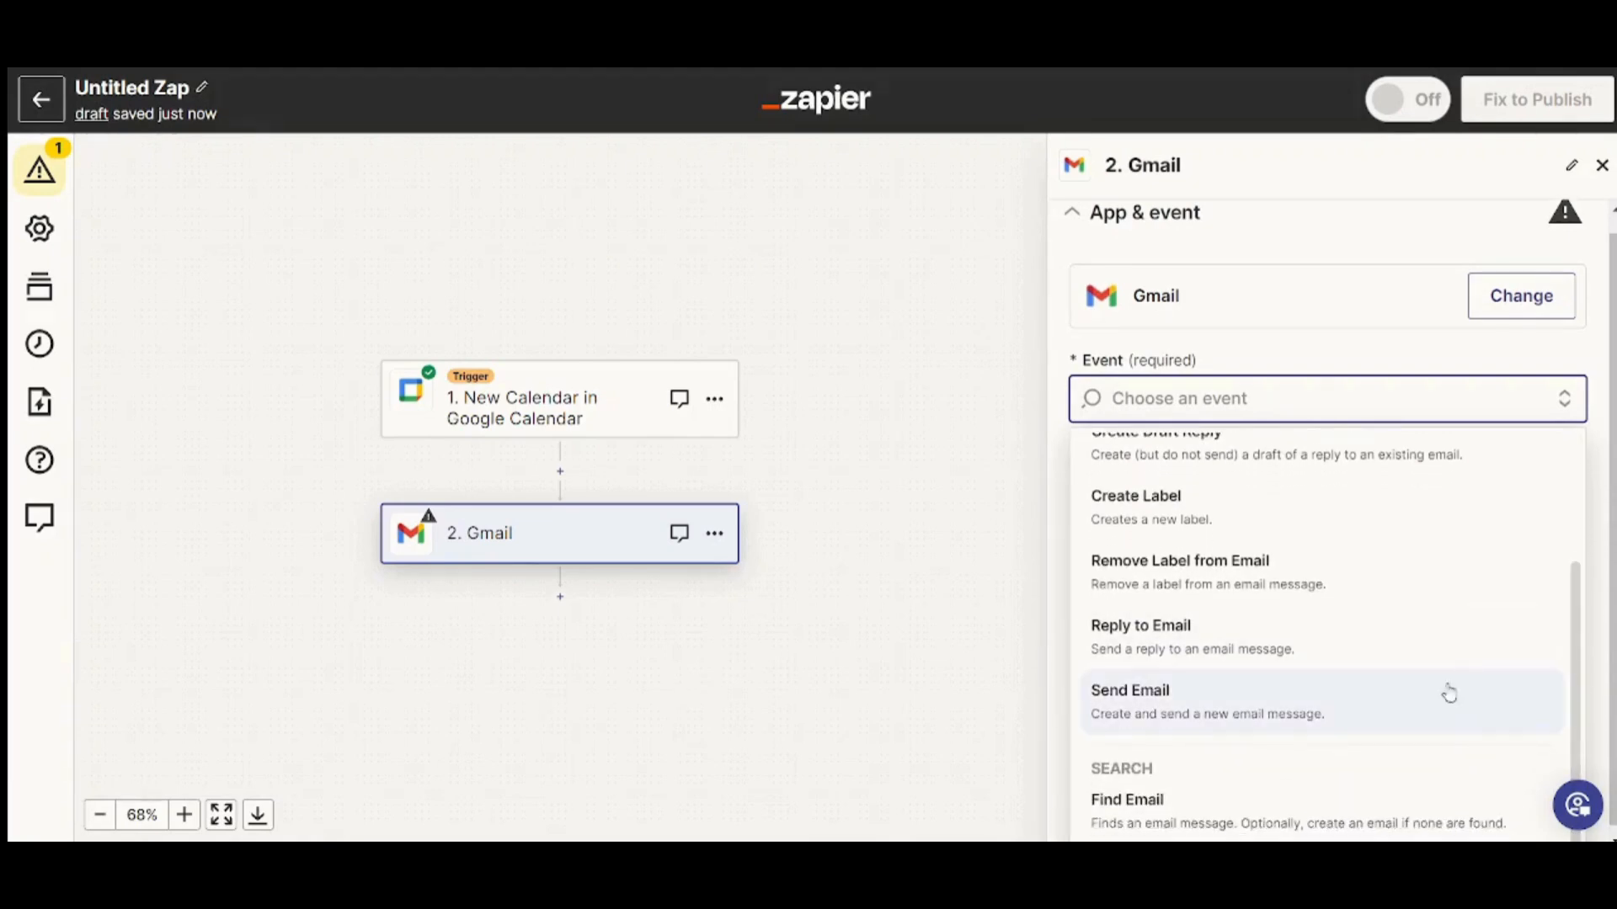
pyautogui.click(1405, 695)
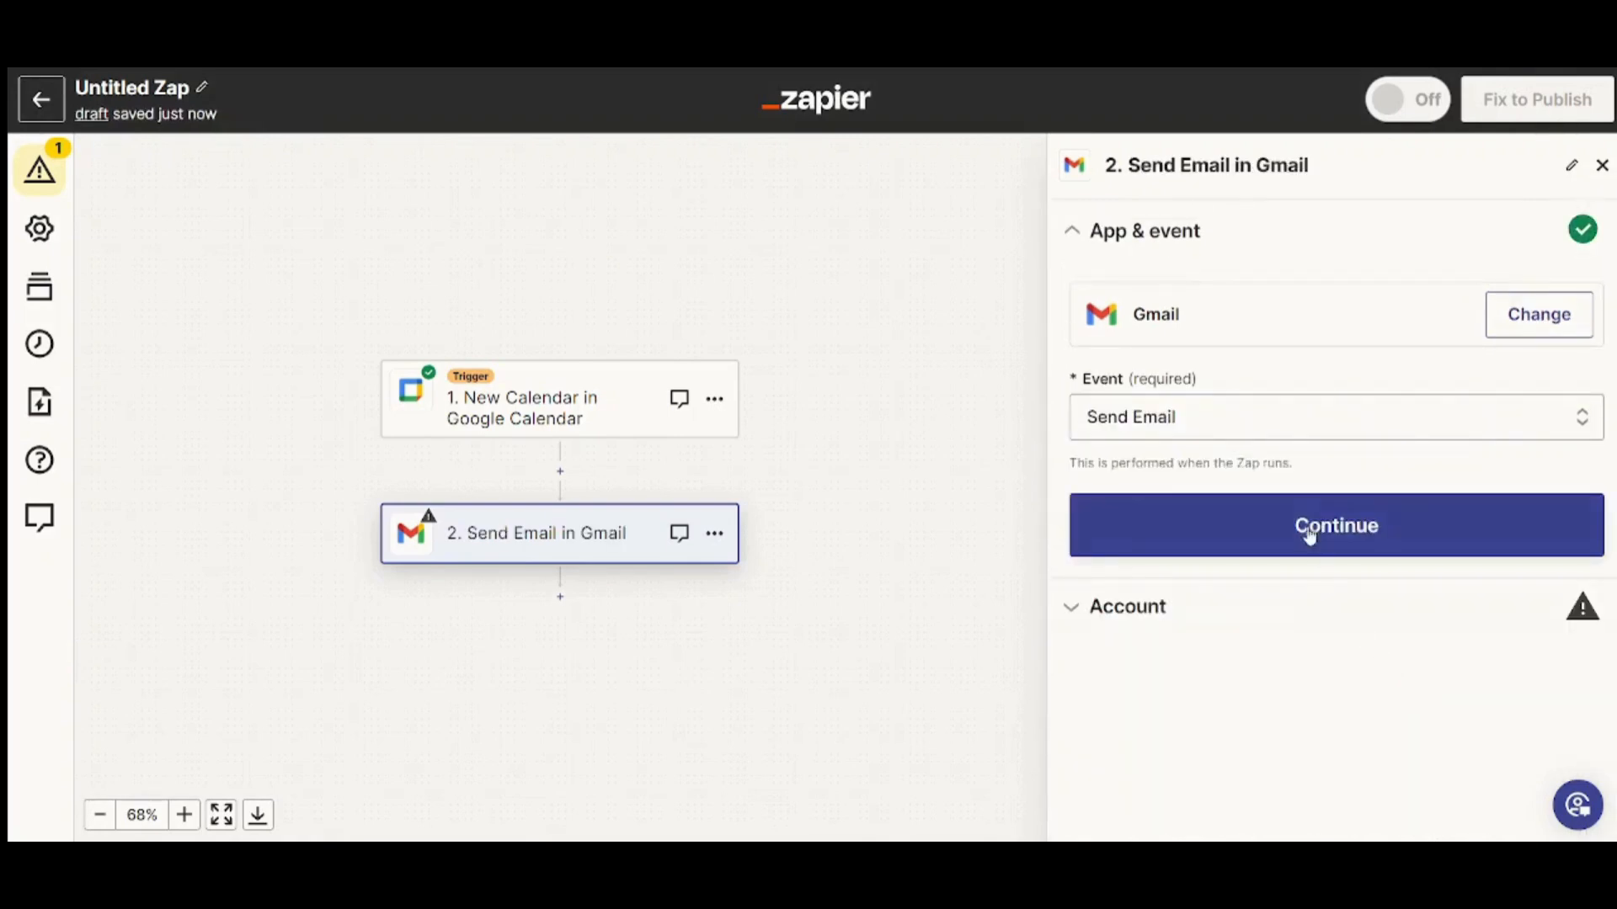
# Sign in a Gmail account for Send Email and reveal the To, Cc, Bcc and From fields
pyautogui.click(1299, 523)
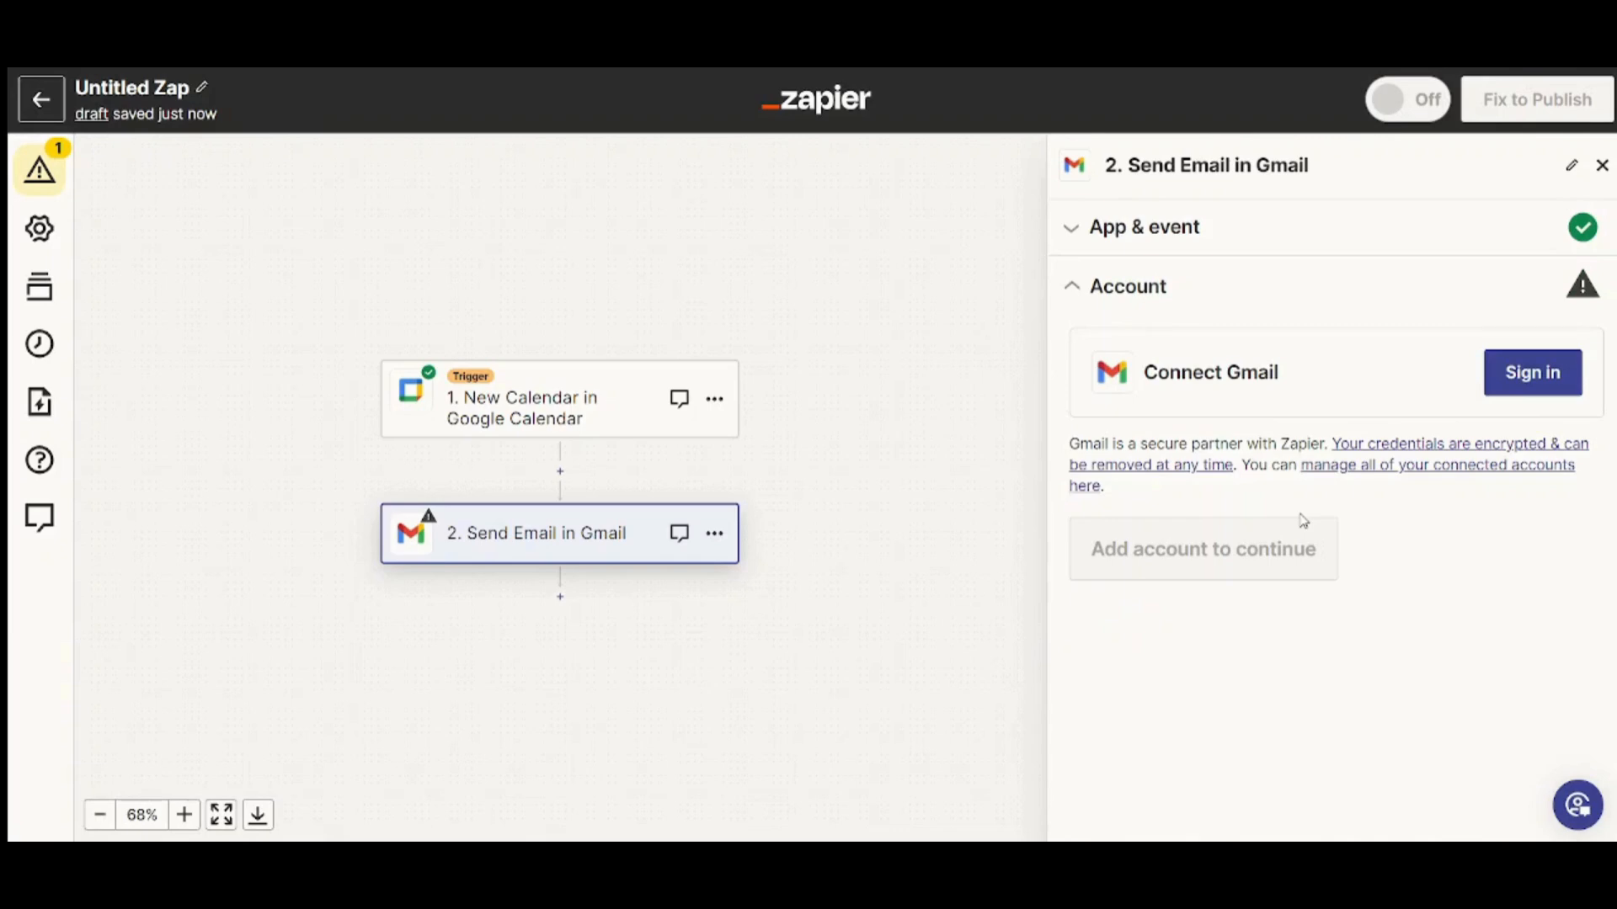
pyautogui.click(1529, 389)
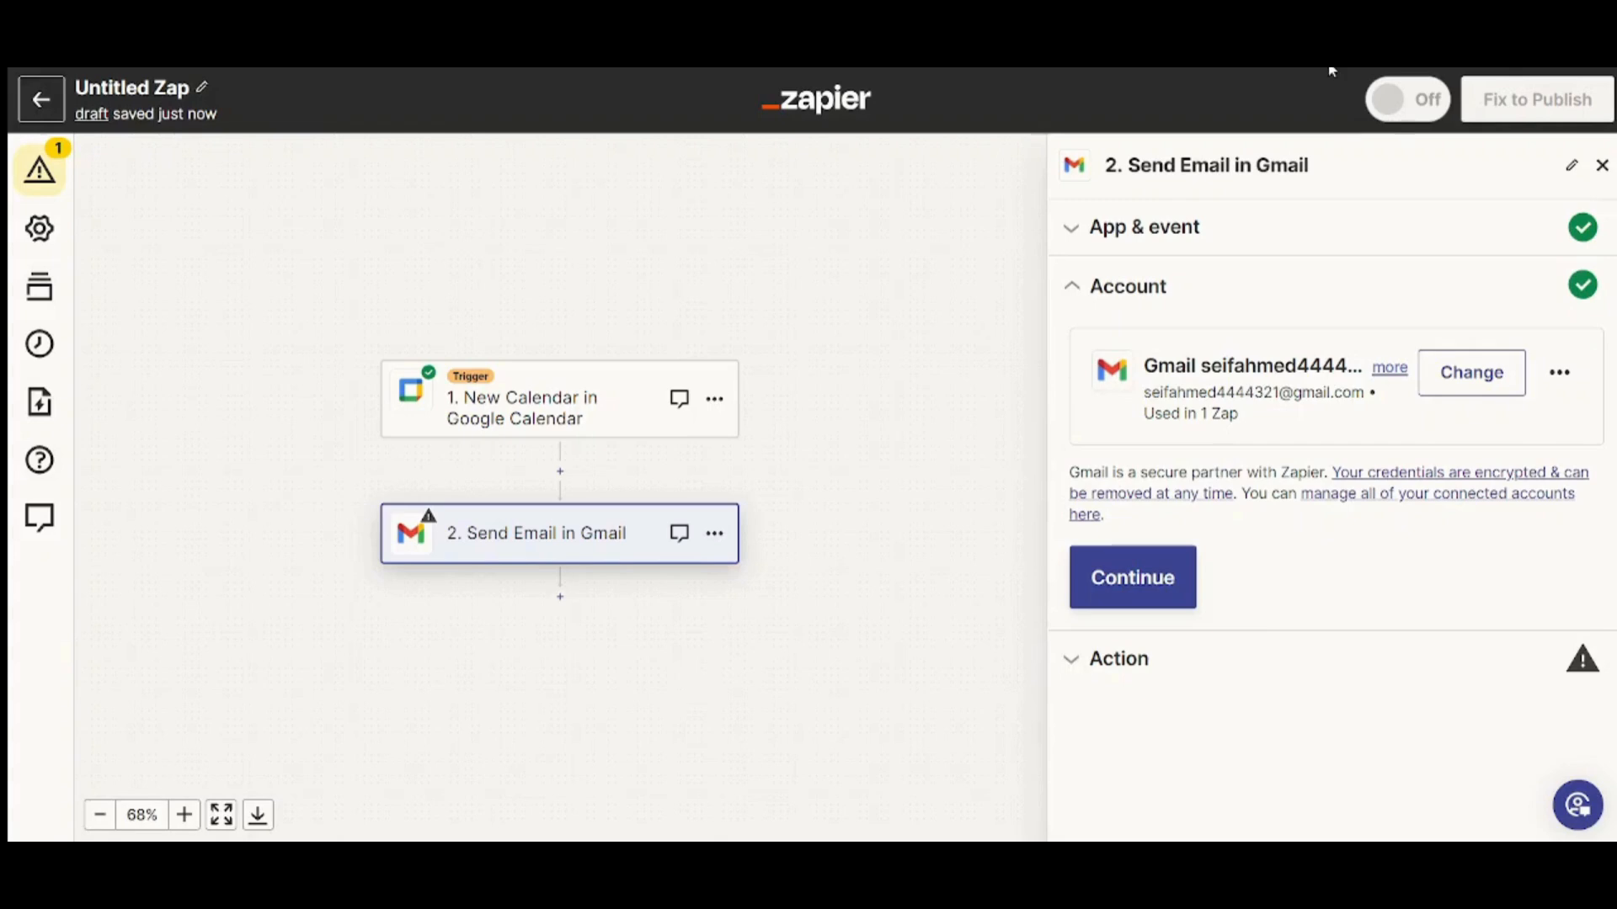
pyautogui.click(1175, 577)
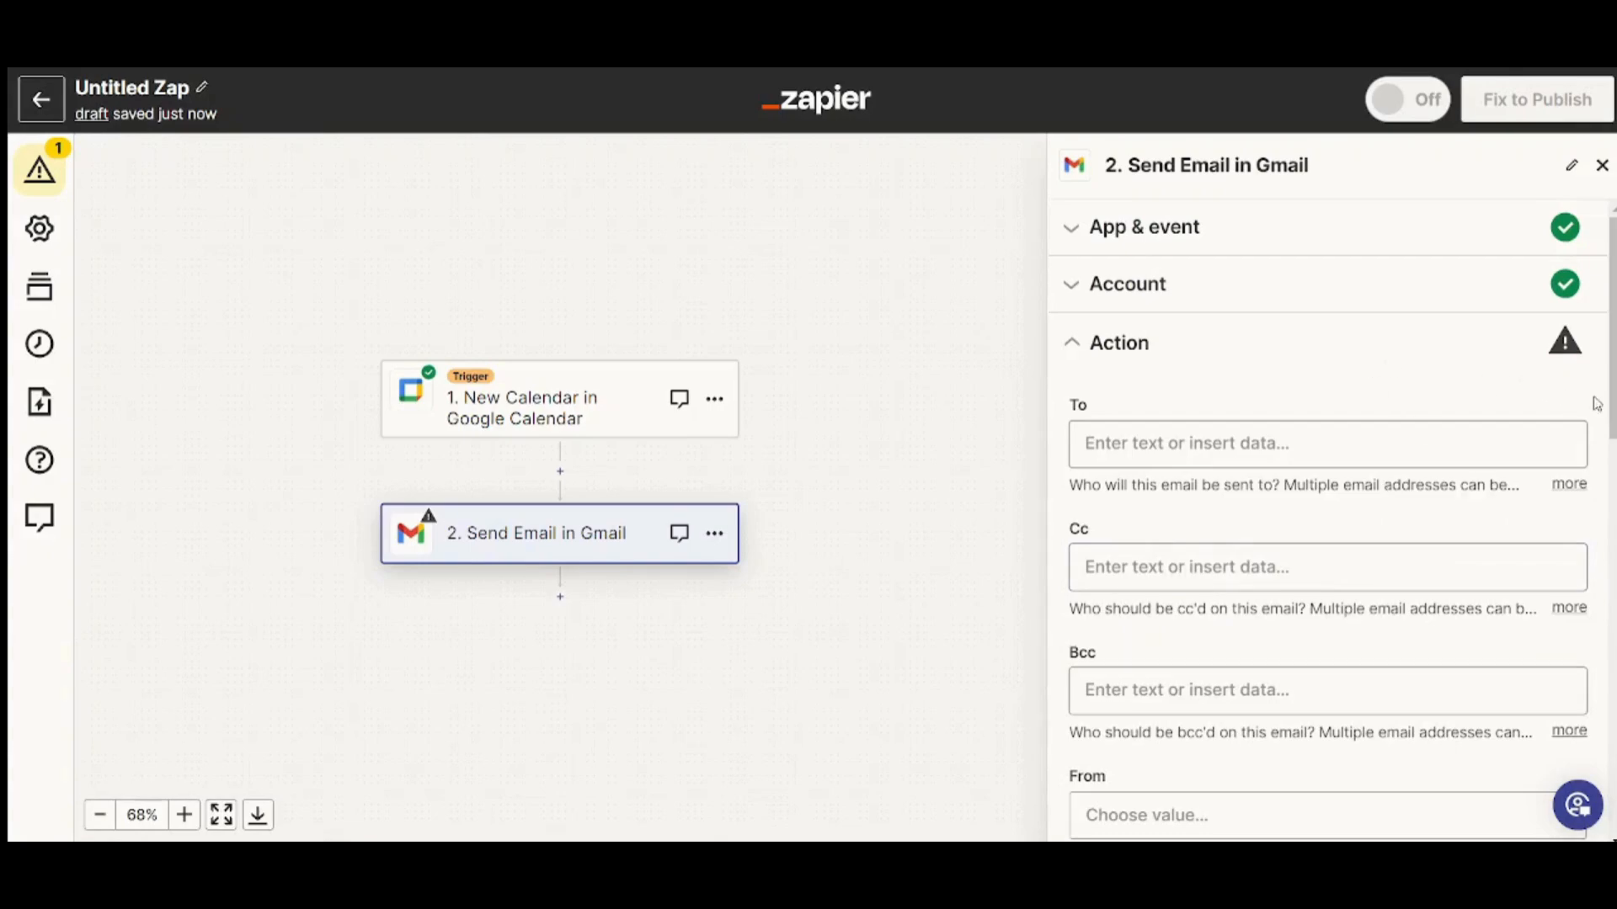
pyautogui.moveTo(1612, 410); pyautogui.dragTo(1557, 429)
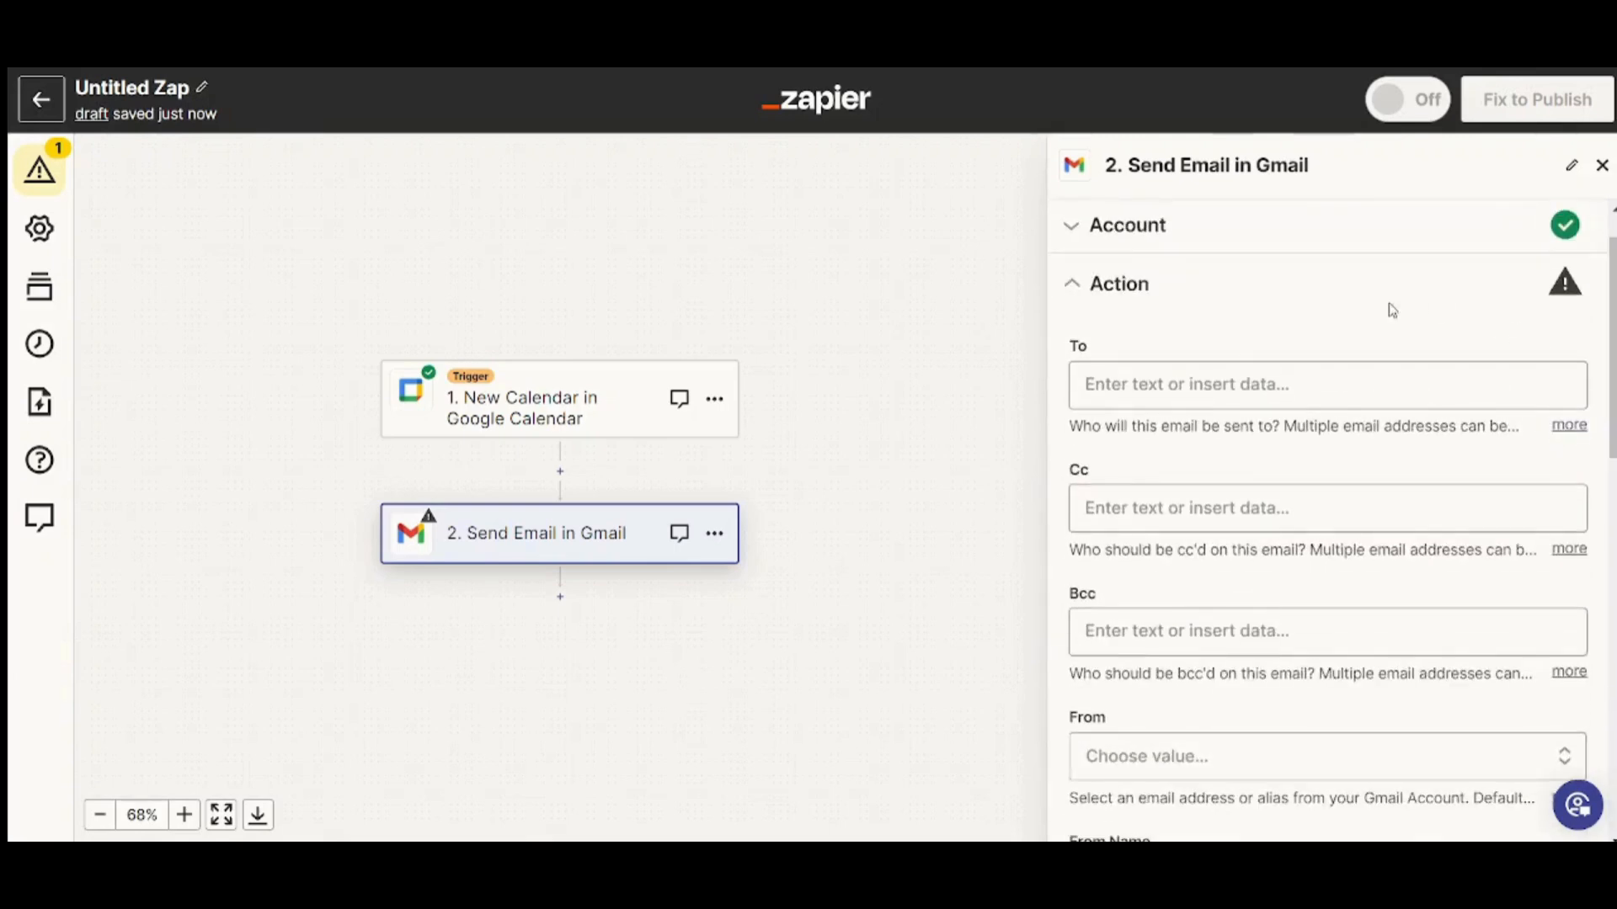
pyautogui.moveTo(1612, 366)
pyautogui.mouseDown()
pyautogui.moveTo(1611, 346)
pyautogui.moveTo(1611, 363)
pyautogui.mouseUp()
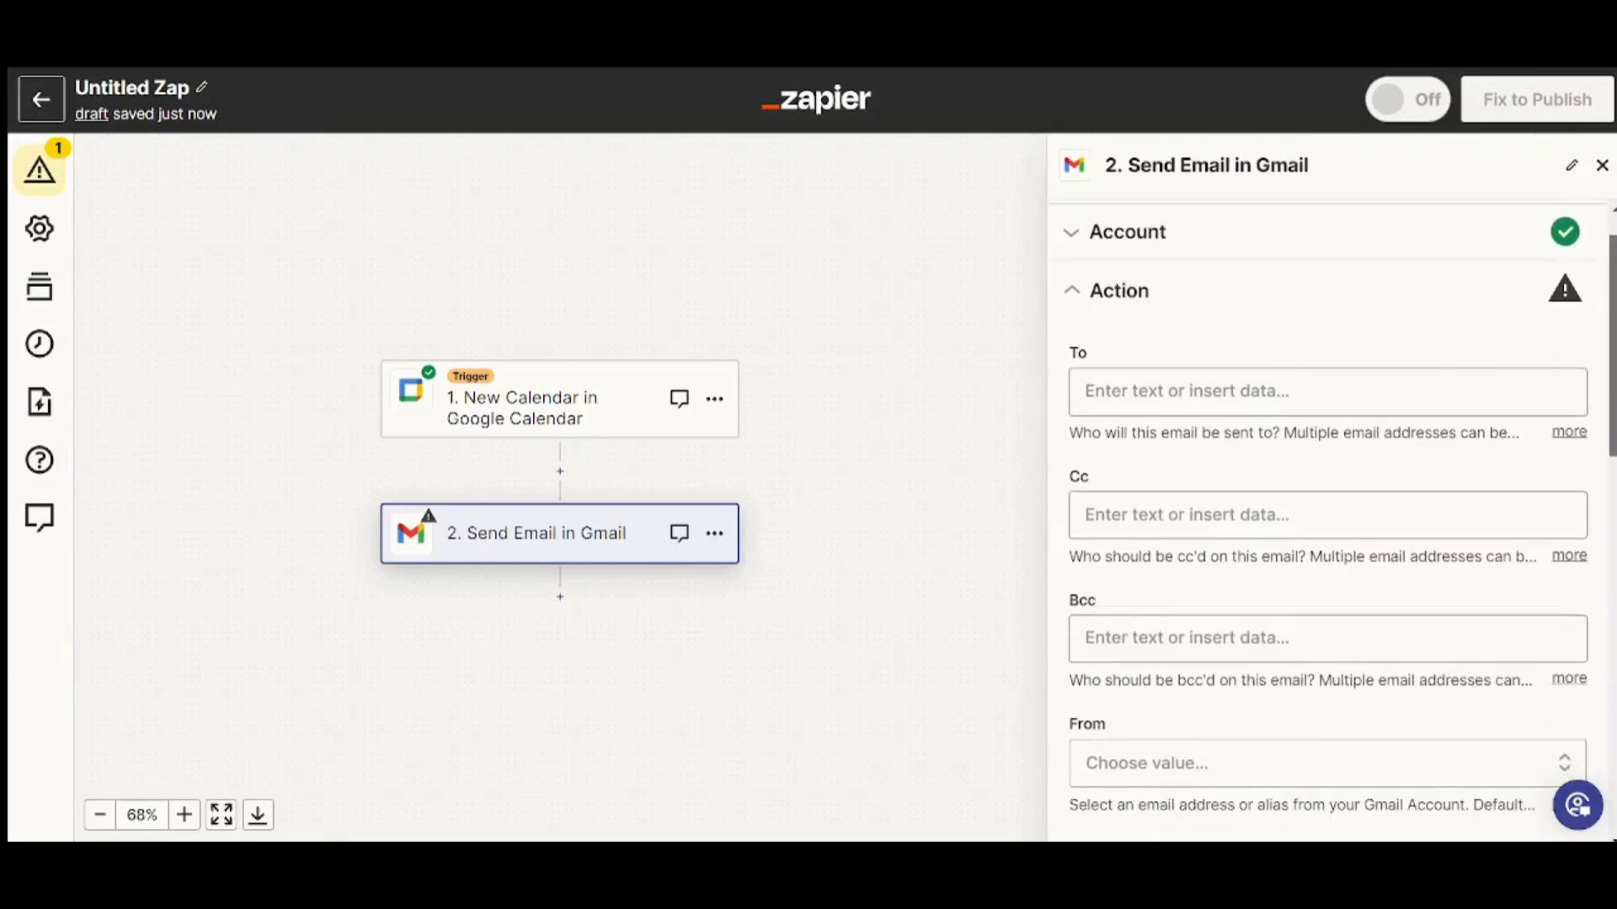
# Enter the recipient's Gmail address in the To field, fixing typos, and commit it
pyautogui.click(1364, 383)
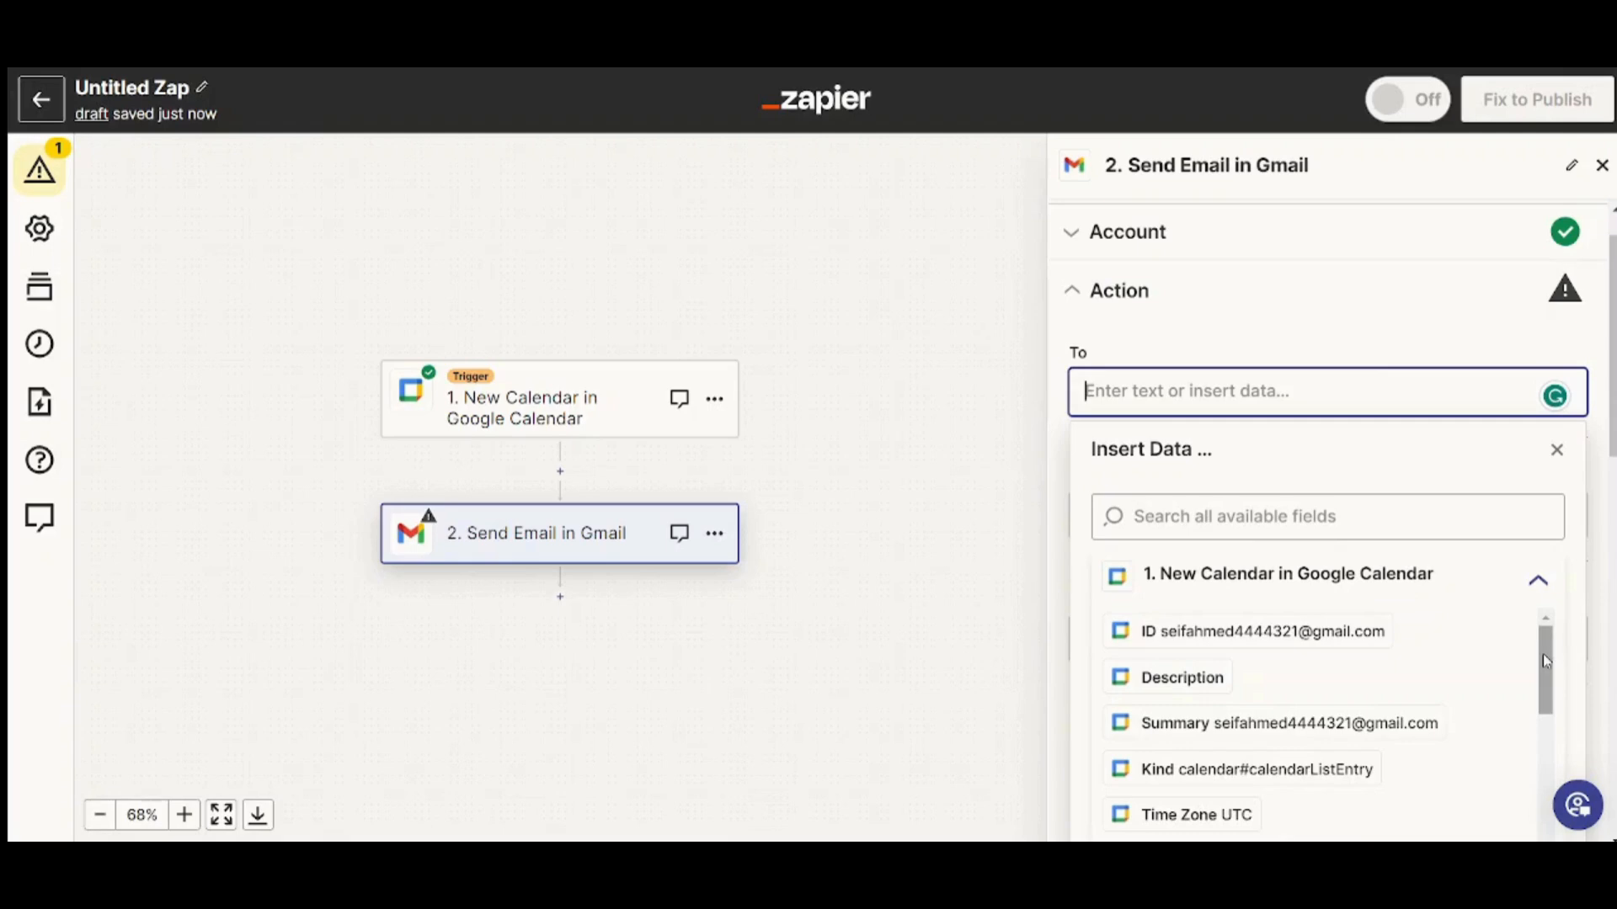
pyautogui.moveTo(1542, 655); pyautogui.dragTo(1547, 821)
pyautogui.click(1285, 396)
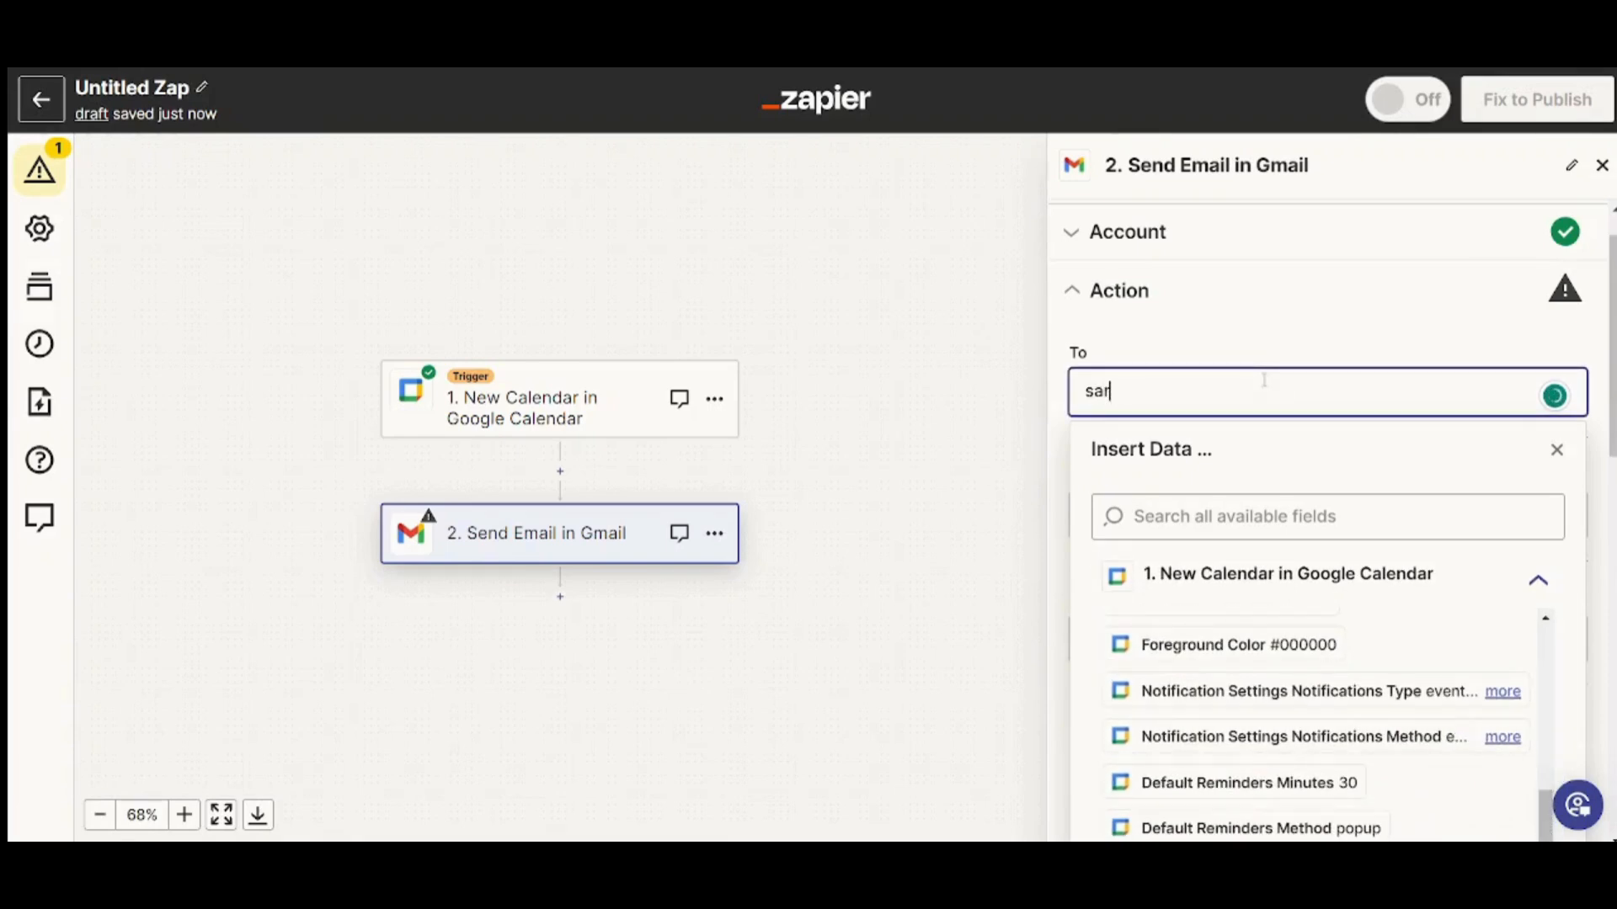
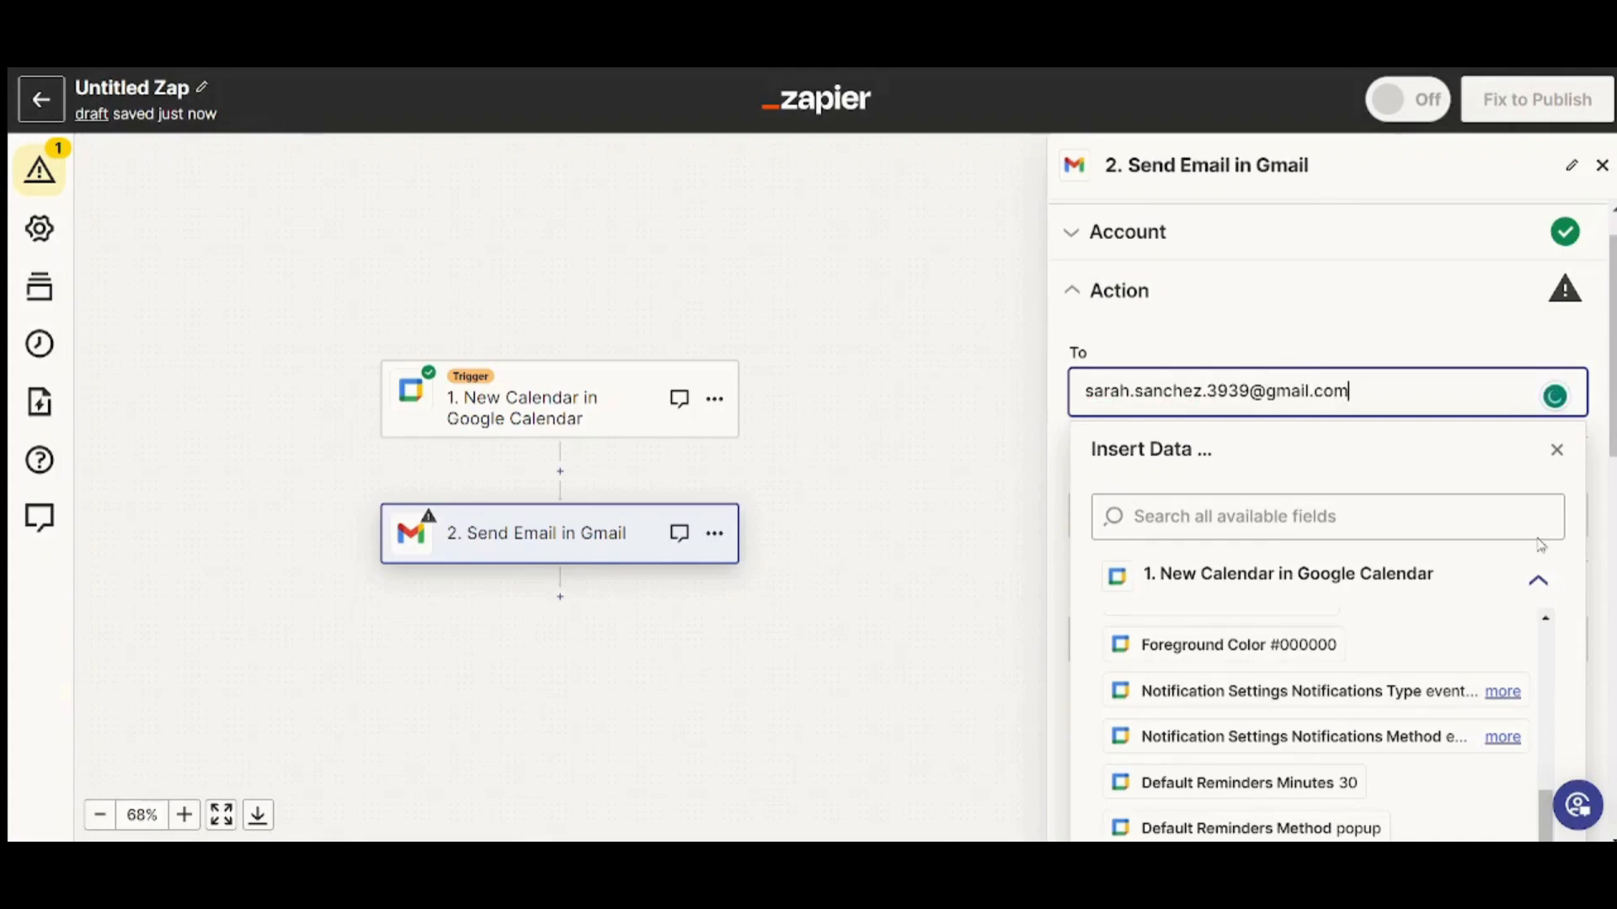
pyautogui.click(1419, 330)
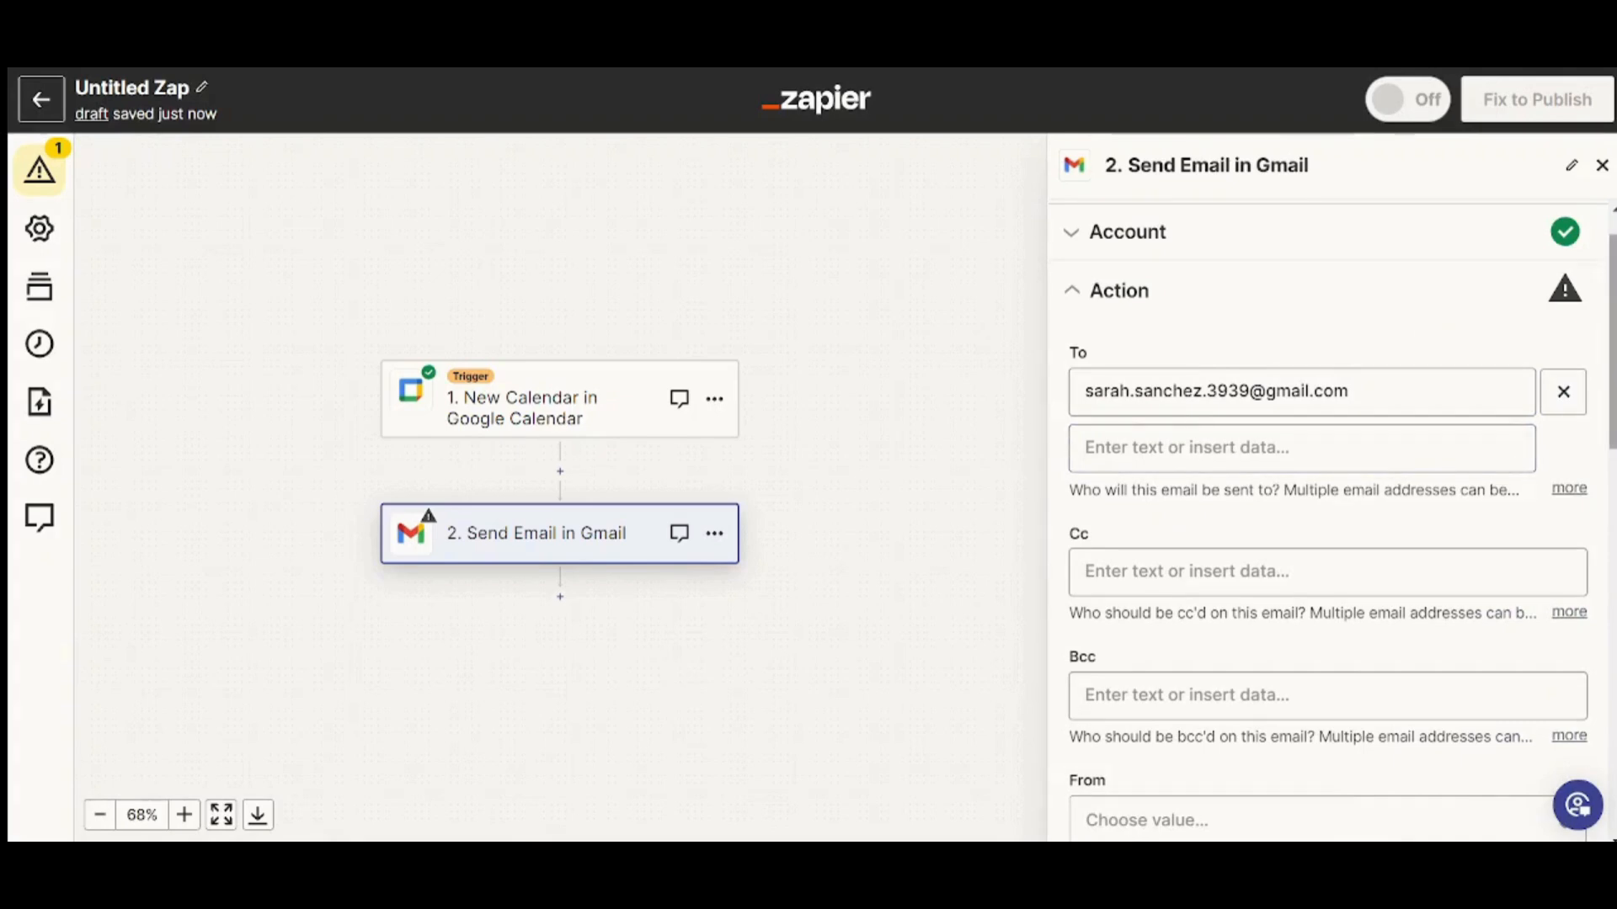
pyautogui.scroll(-2, 1488, 371)
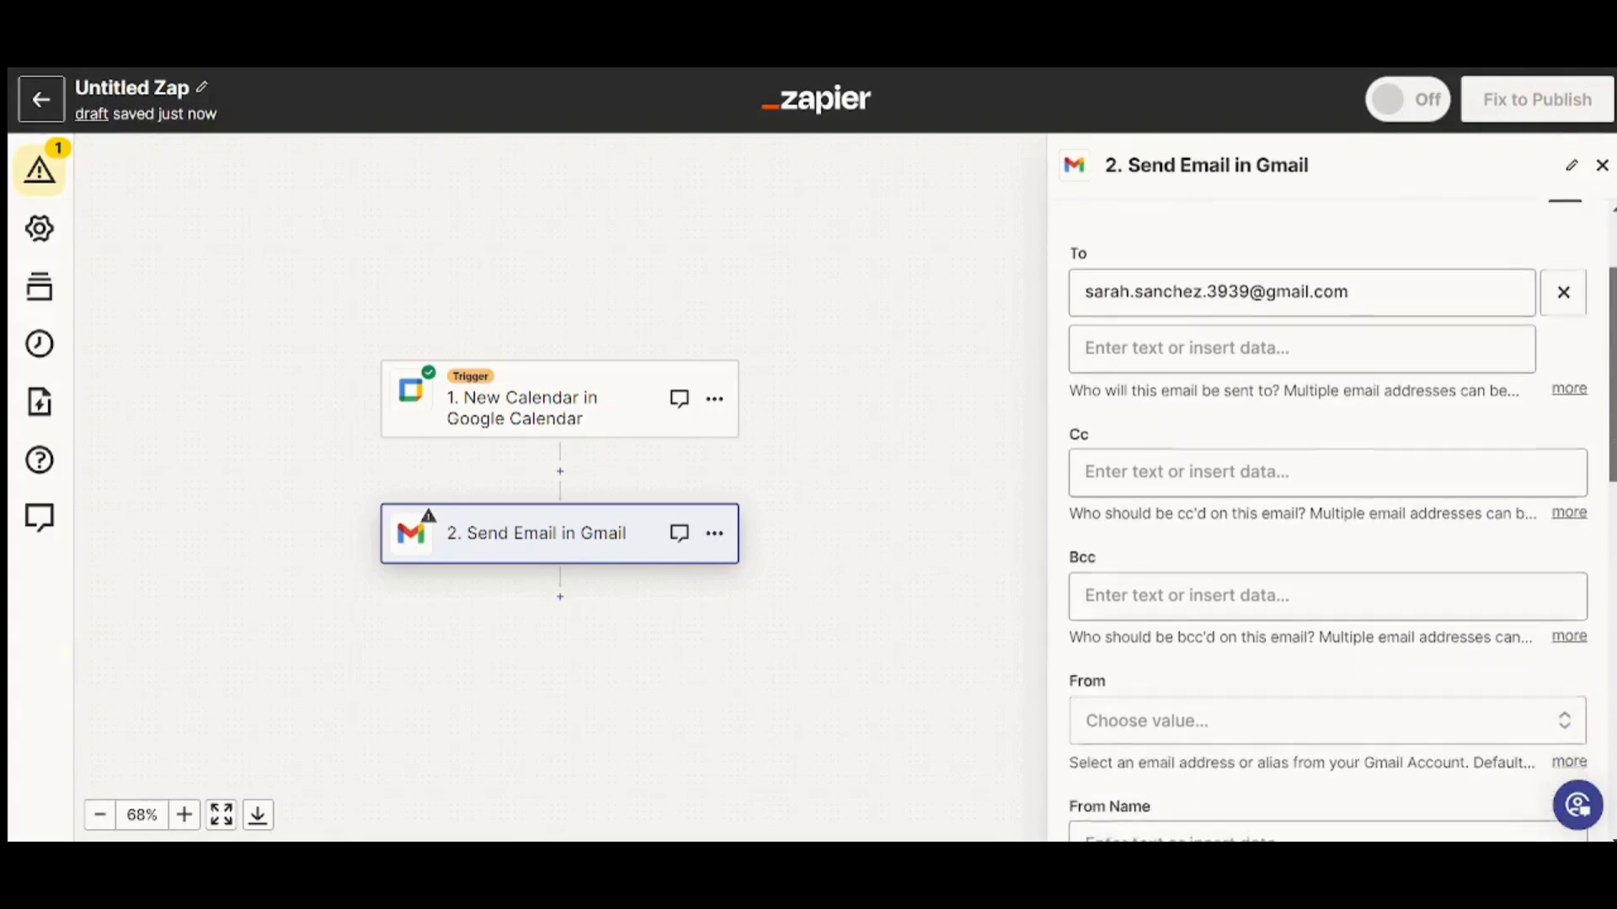
# Insert the Google Calendar Description field once as a second To recipient, removing the duplicate
pyautogui.click(1229, 334)
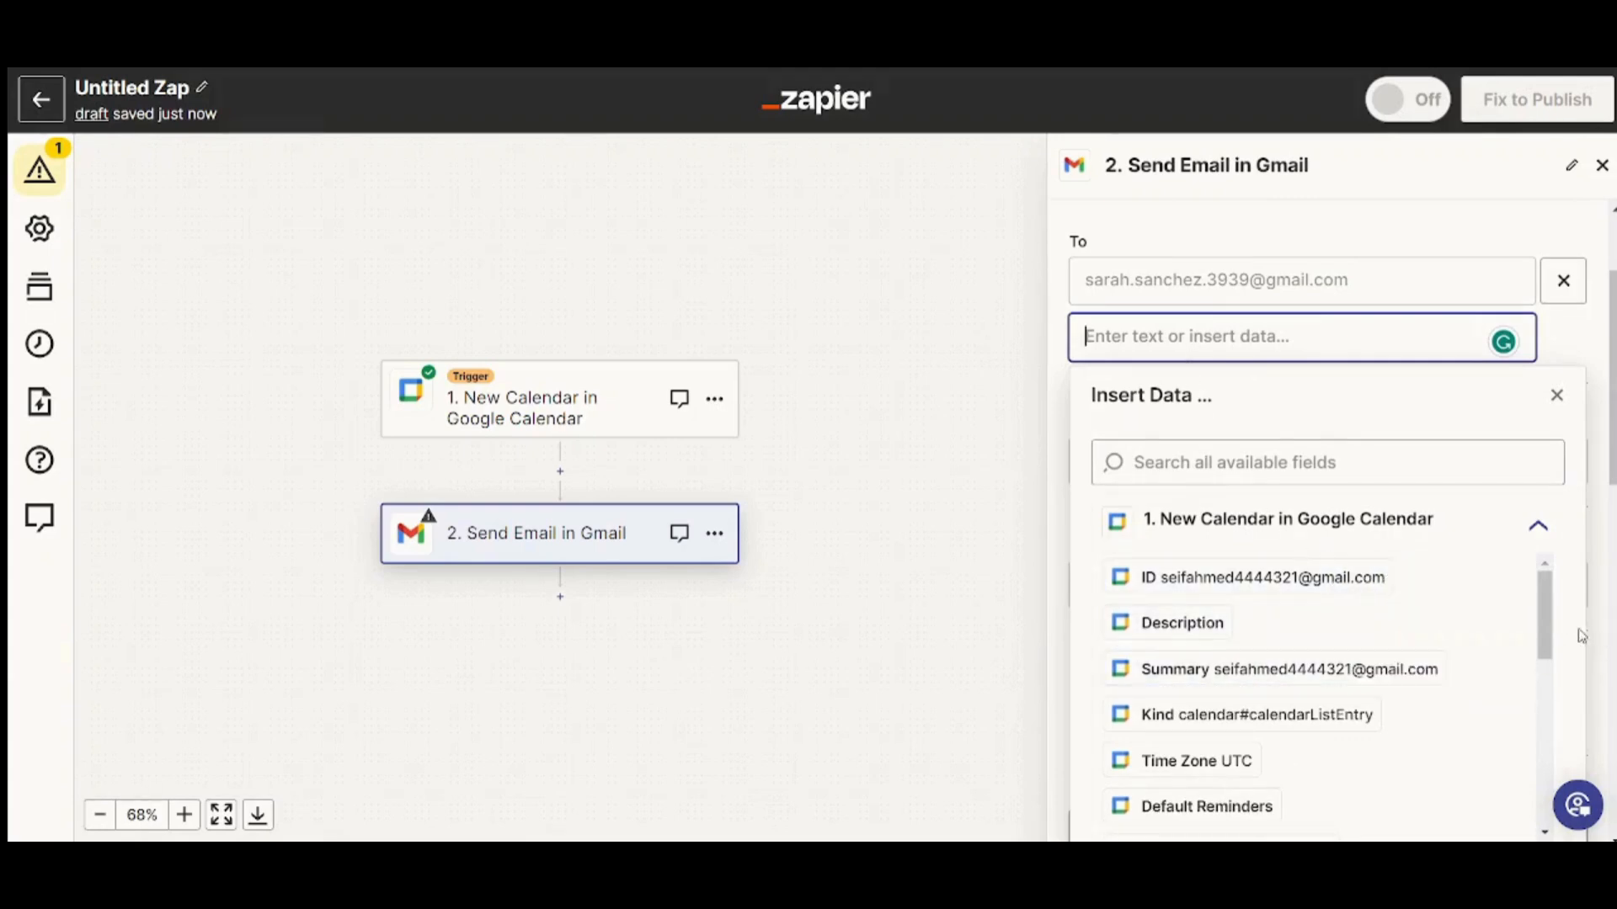
pyautogui.click(1496, 546)
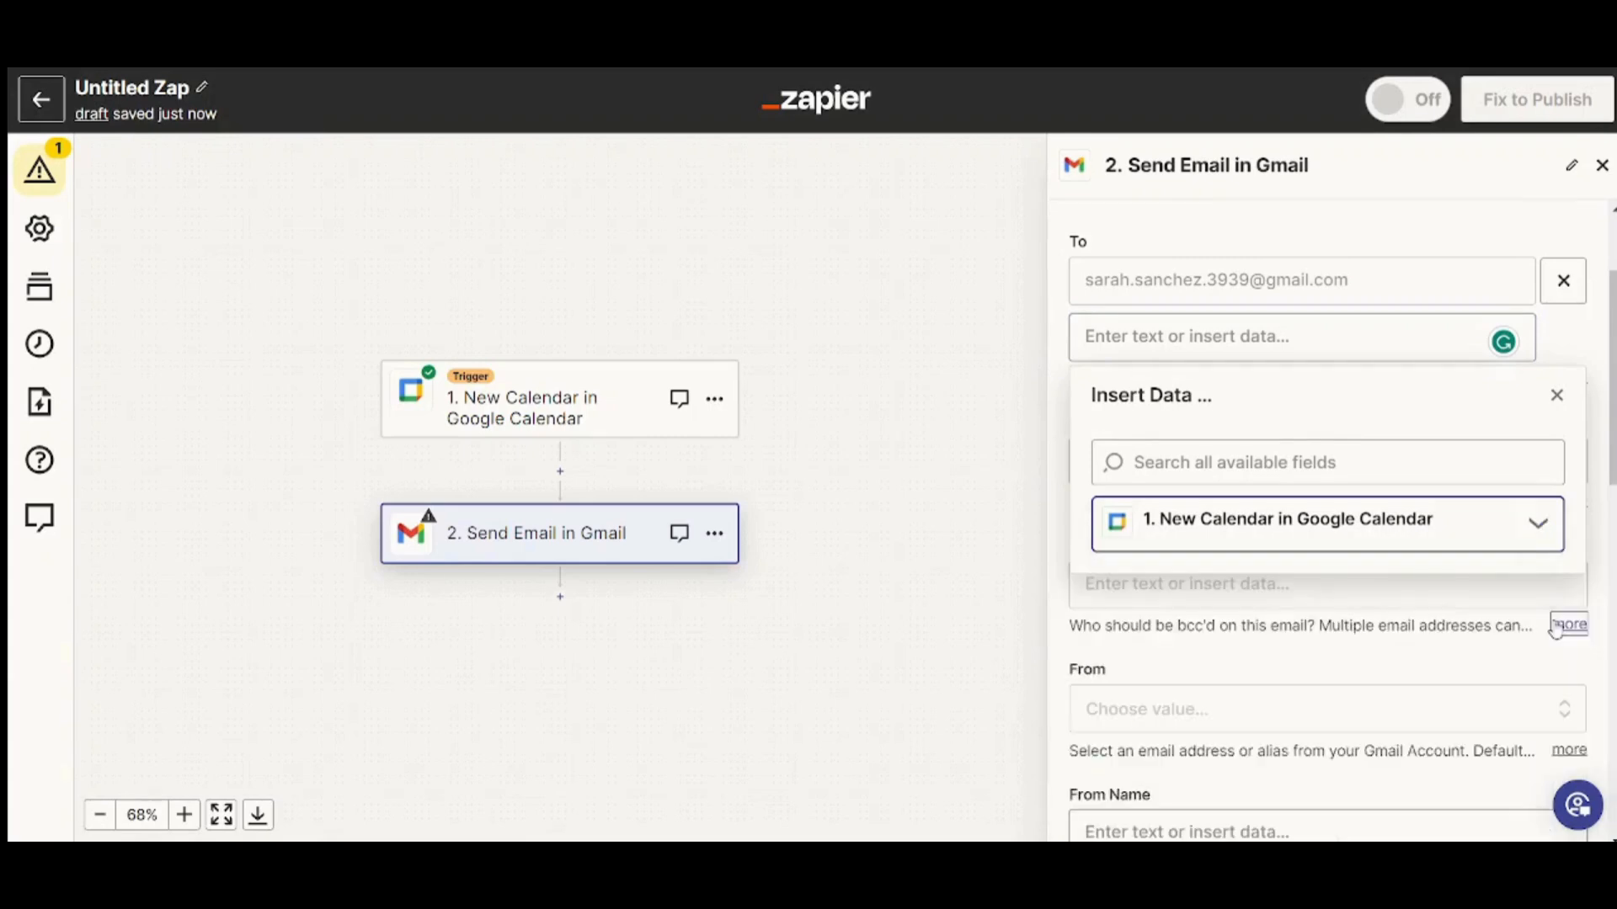
pyautogui.click(1497, 549)
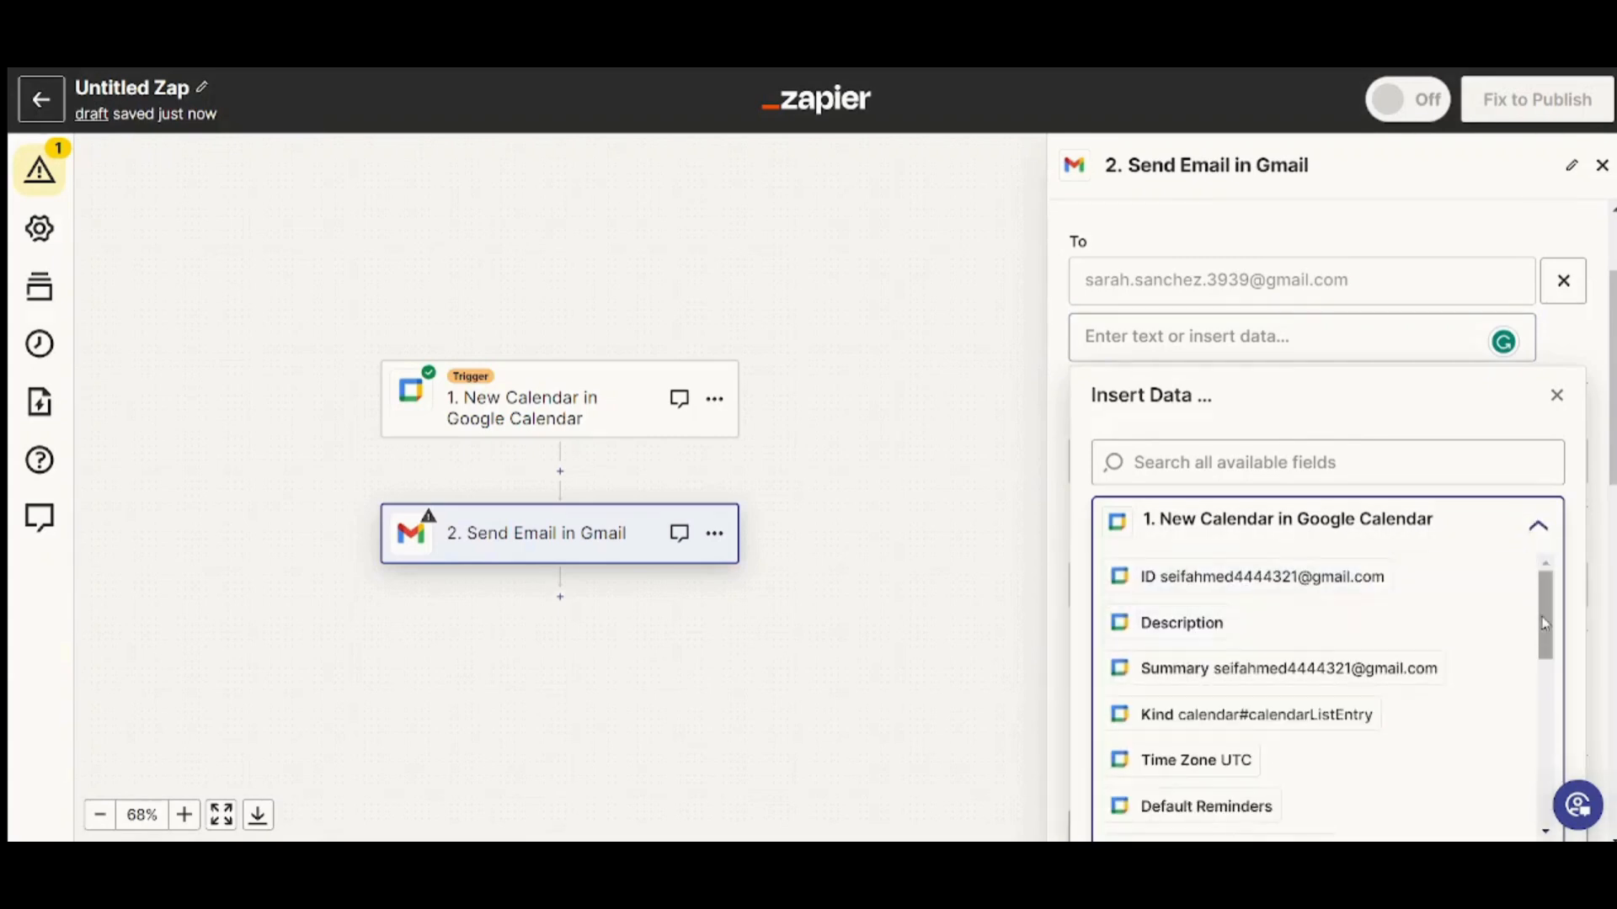
pyautogui.moveTo(1547, 628); pyautogui.dragTo(1498, 550)
pyautogui.click(1241, 620)
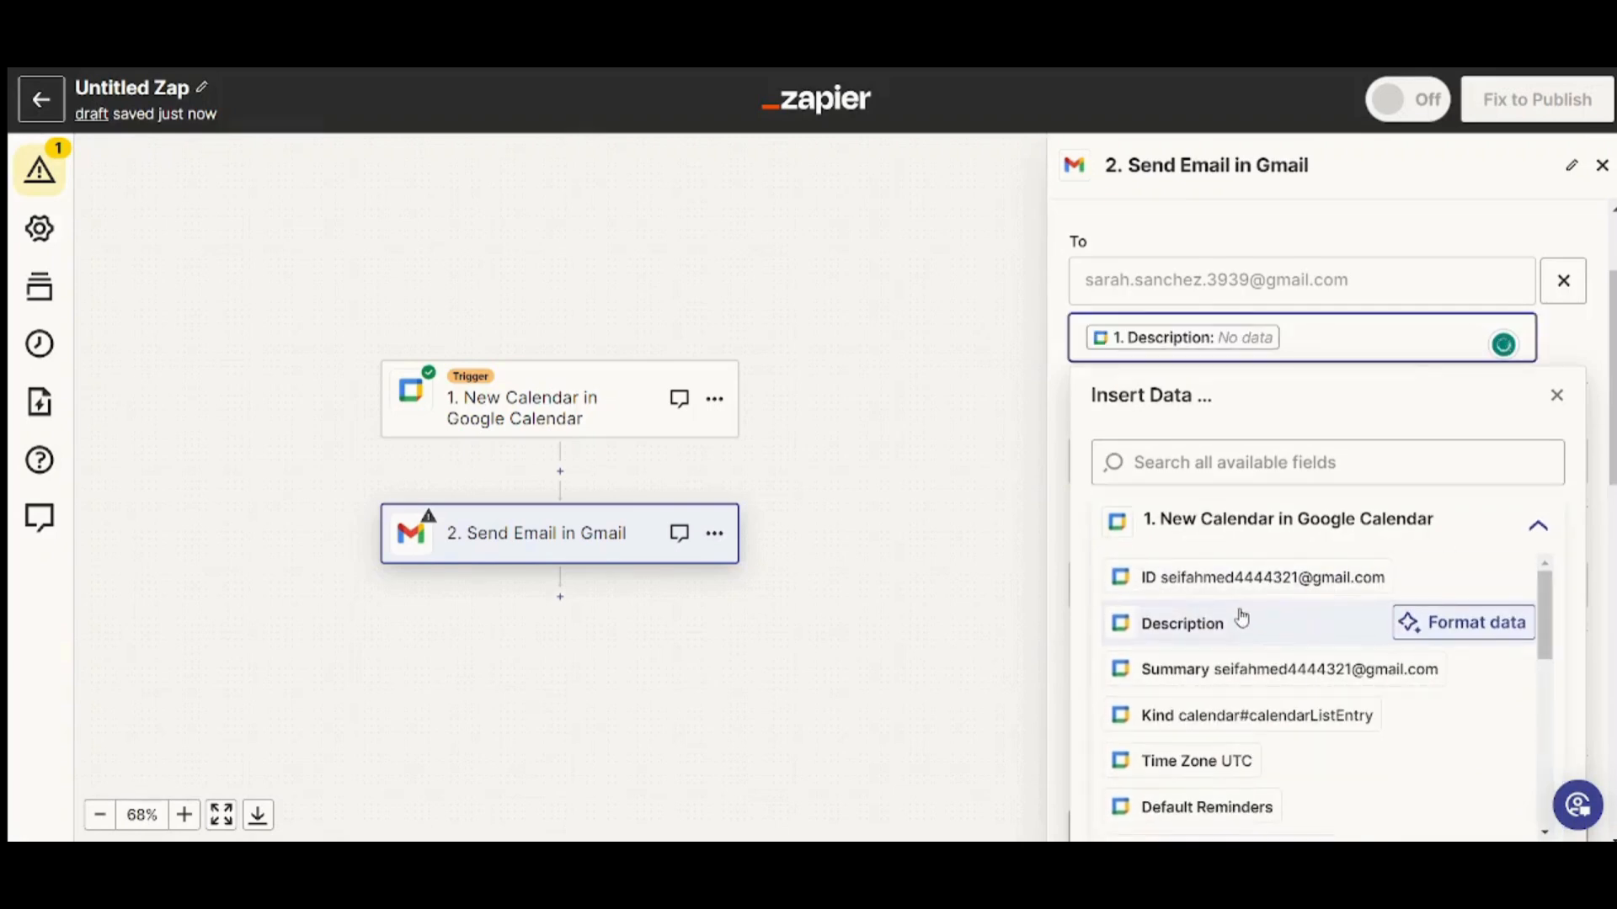
pyautogui.click(1242, 621)
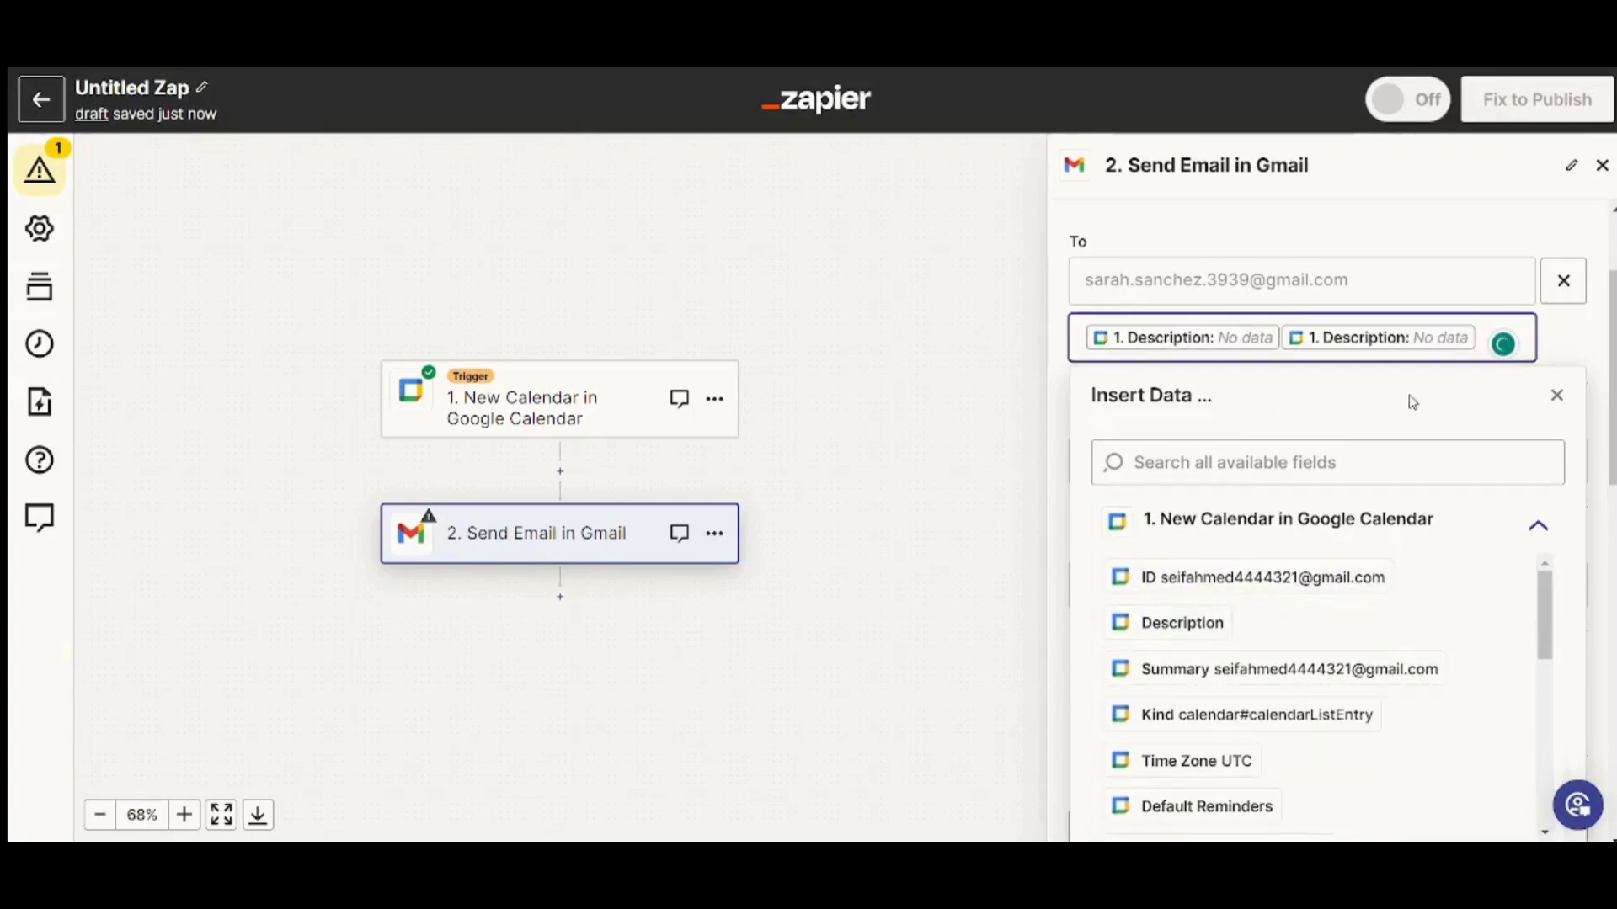
pyautogui.press('BackSpace')
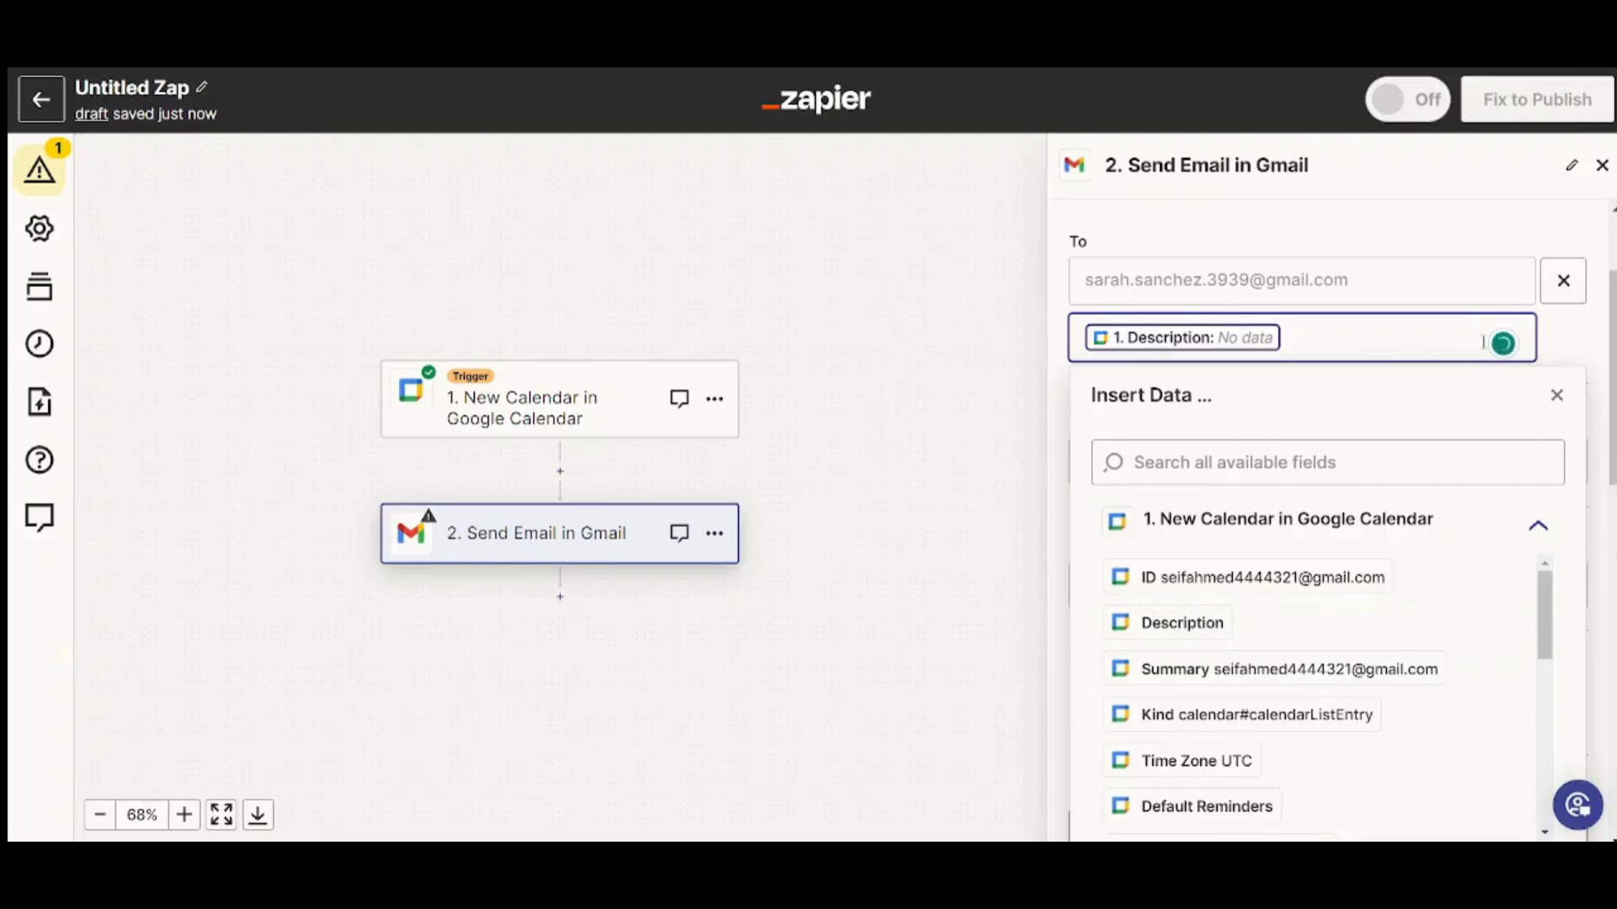
pyautogui.click(1558, 395)
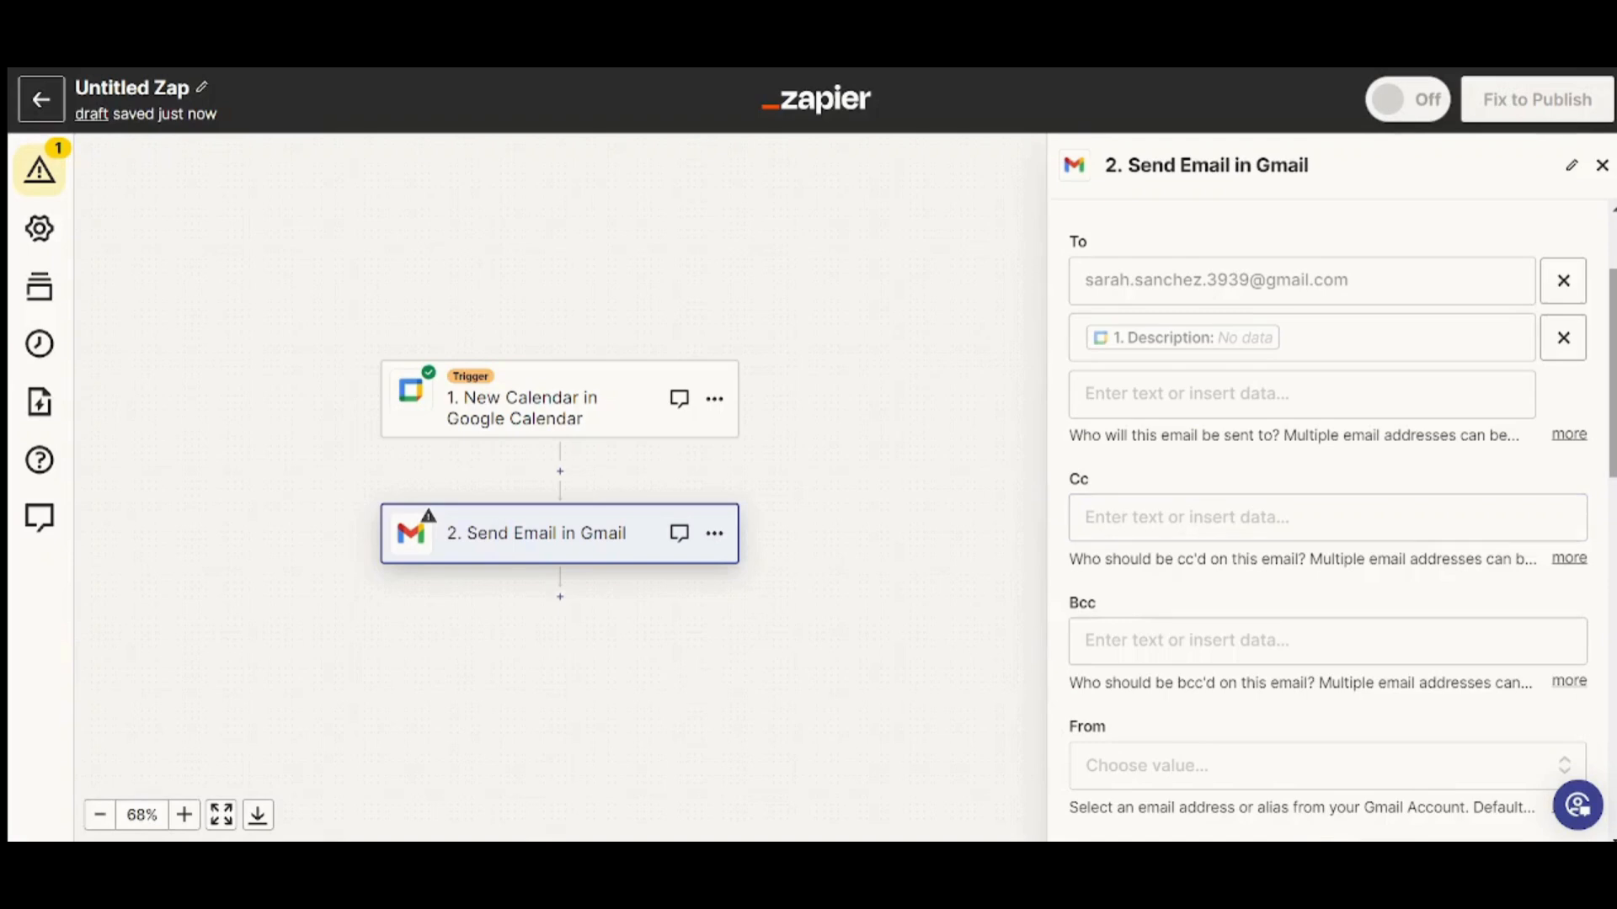
pyautogui.scroll(-2, 1219, 503)
pyautogui.scroll(-5, 1592, 560)
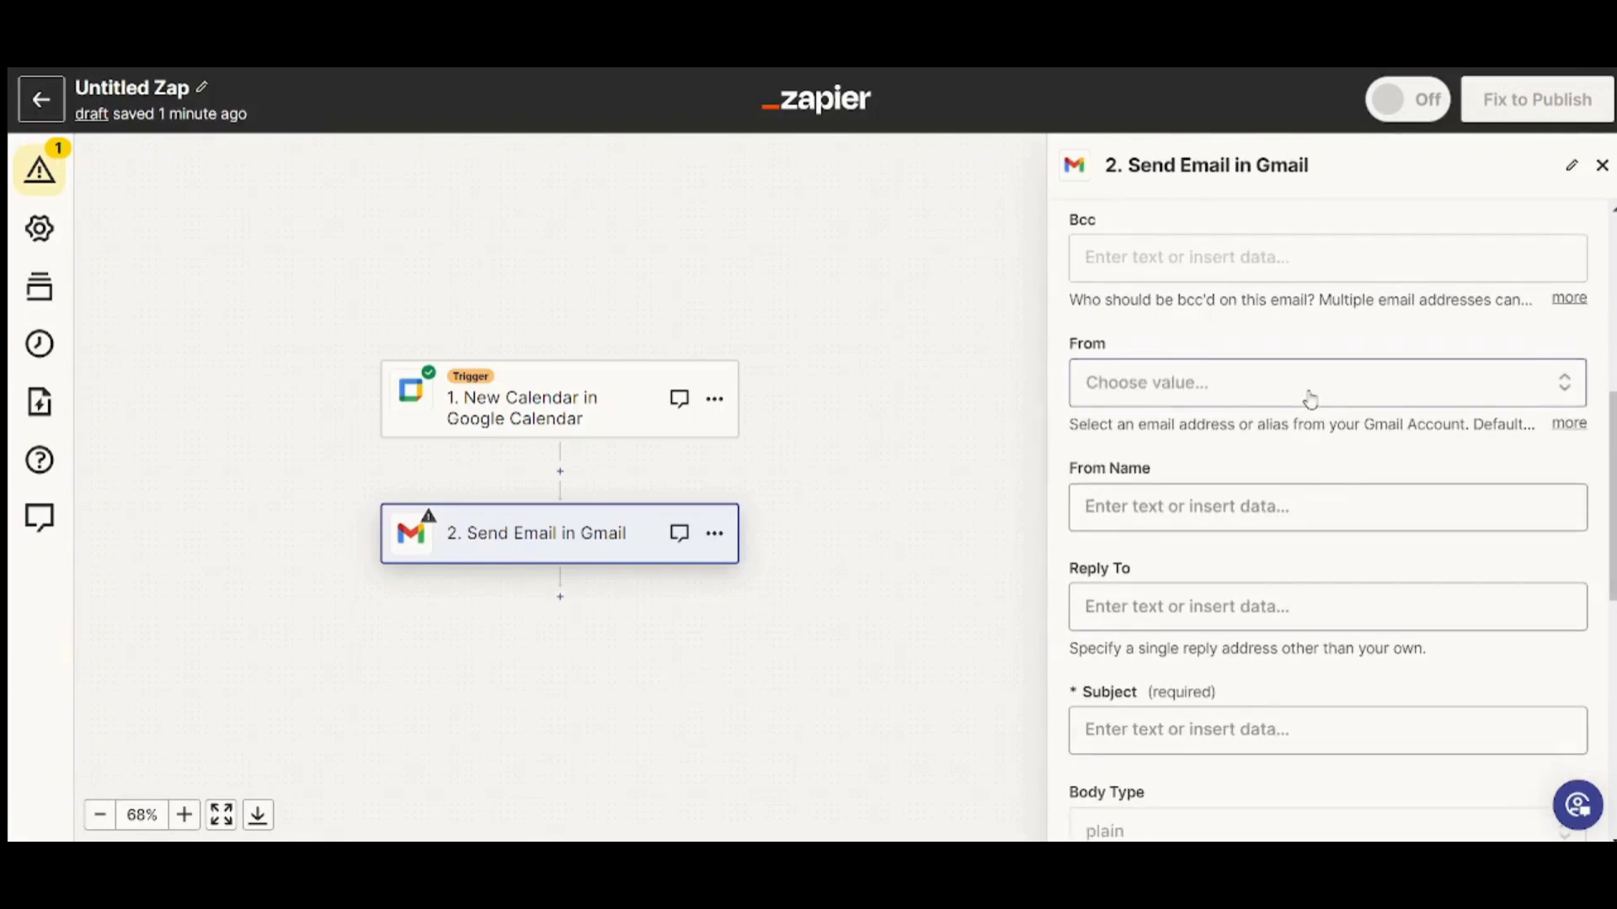
# Send from the connected Gmail account with the subject 'Check this Calendar'
pyautogui.click(1310, 398)
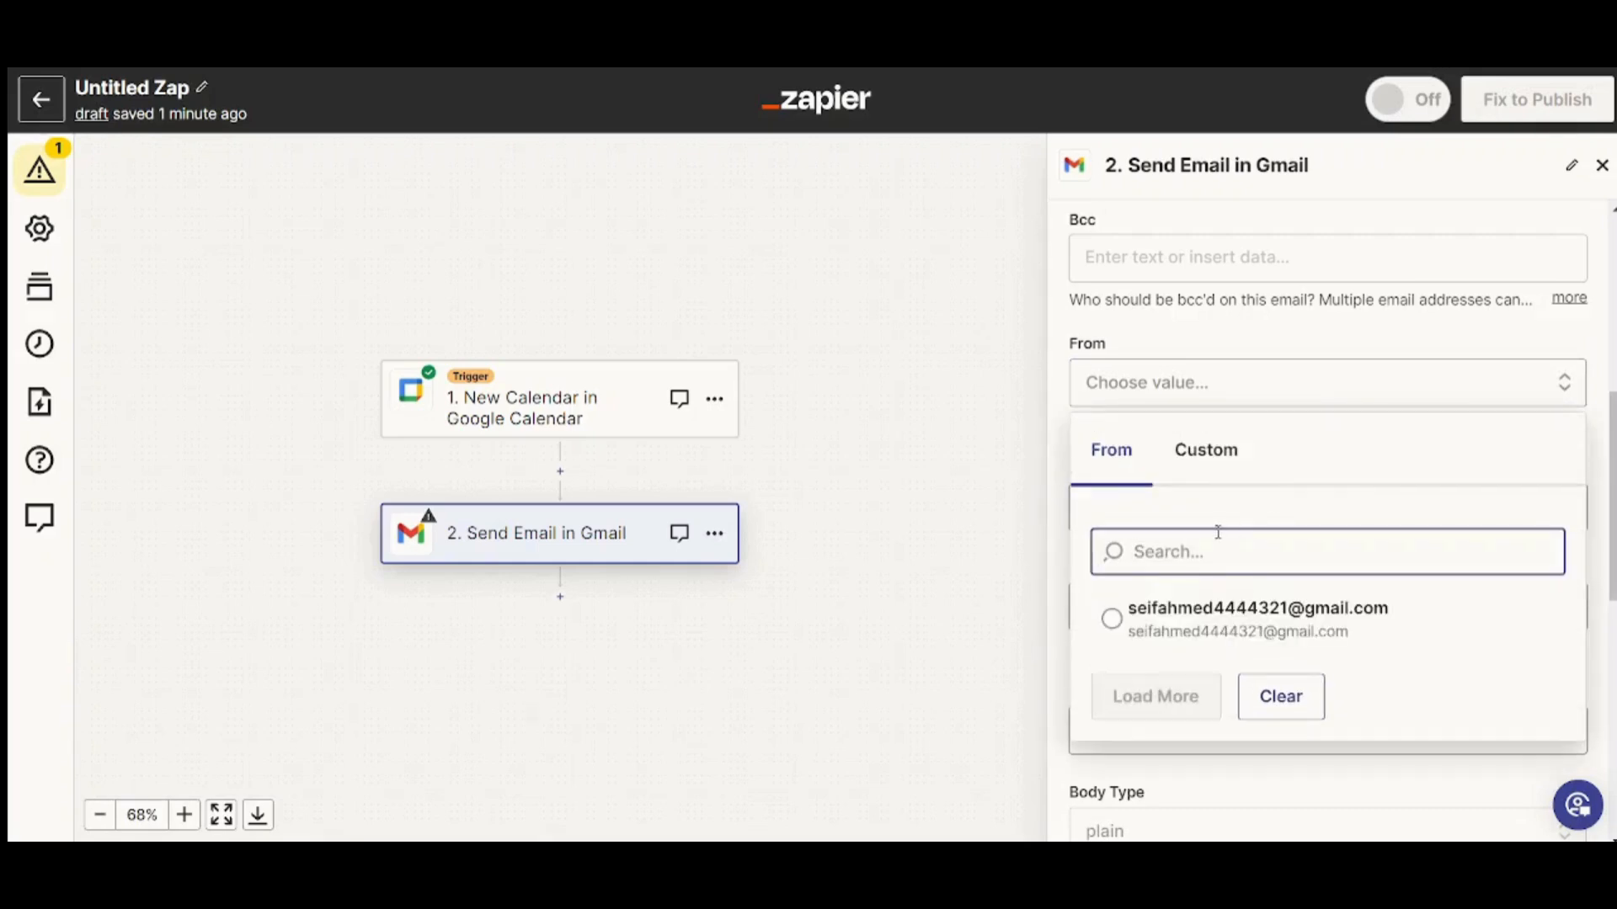
pyautogui.click(1222, 600)
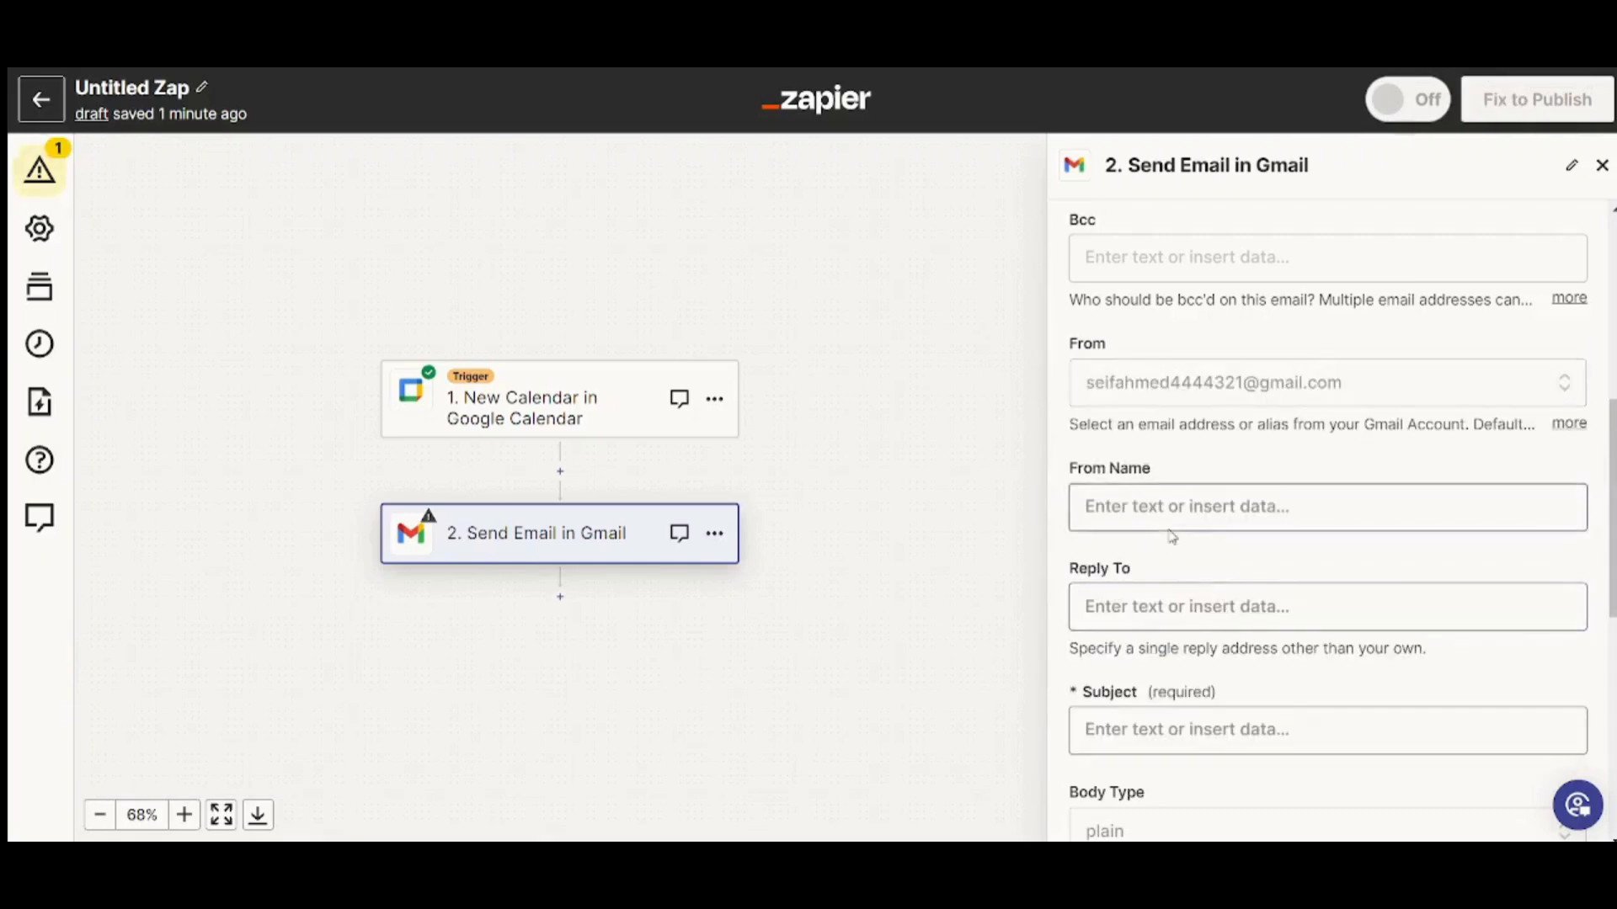
pyautogui.moveTo(1613, 495); pyautogui.dragTo(1613, 603)
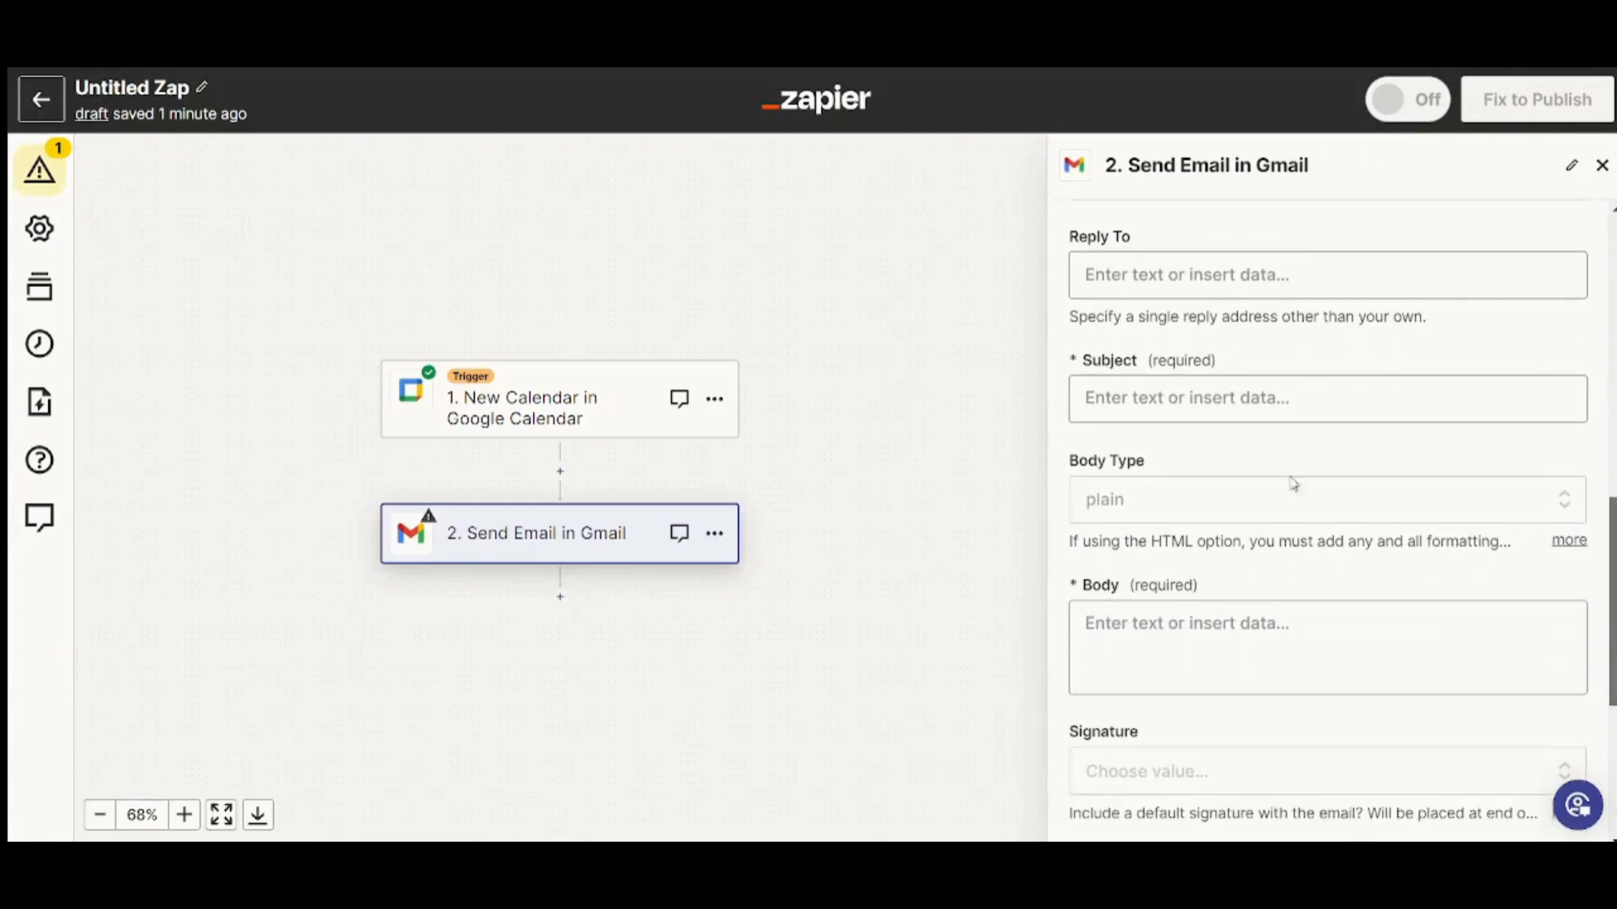
pyautogui.click(1133, 396)
pyautogui.write('Ch')
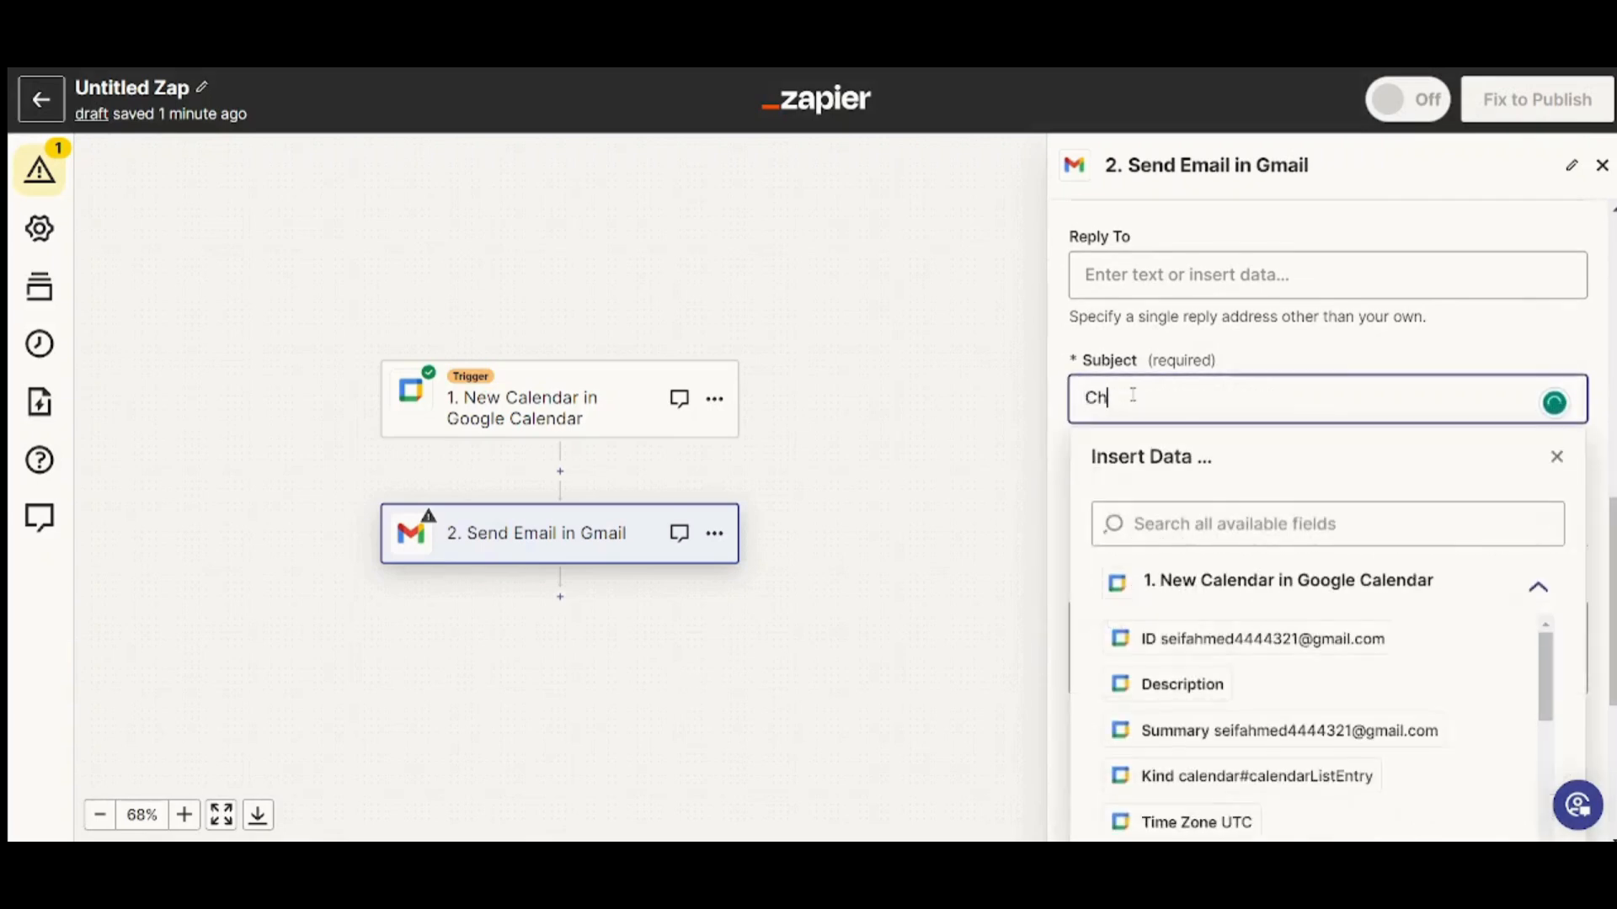
pyautogui.write('eck this Calend')
pyautogui.write('ar')
pyautogui.click(1559, 459)
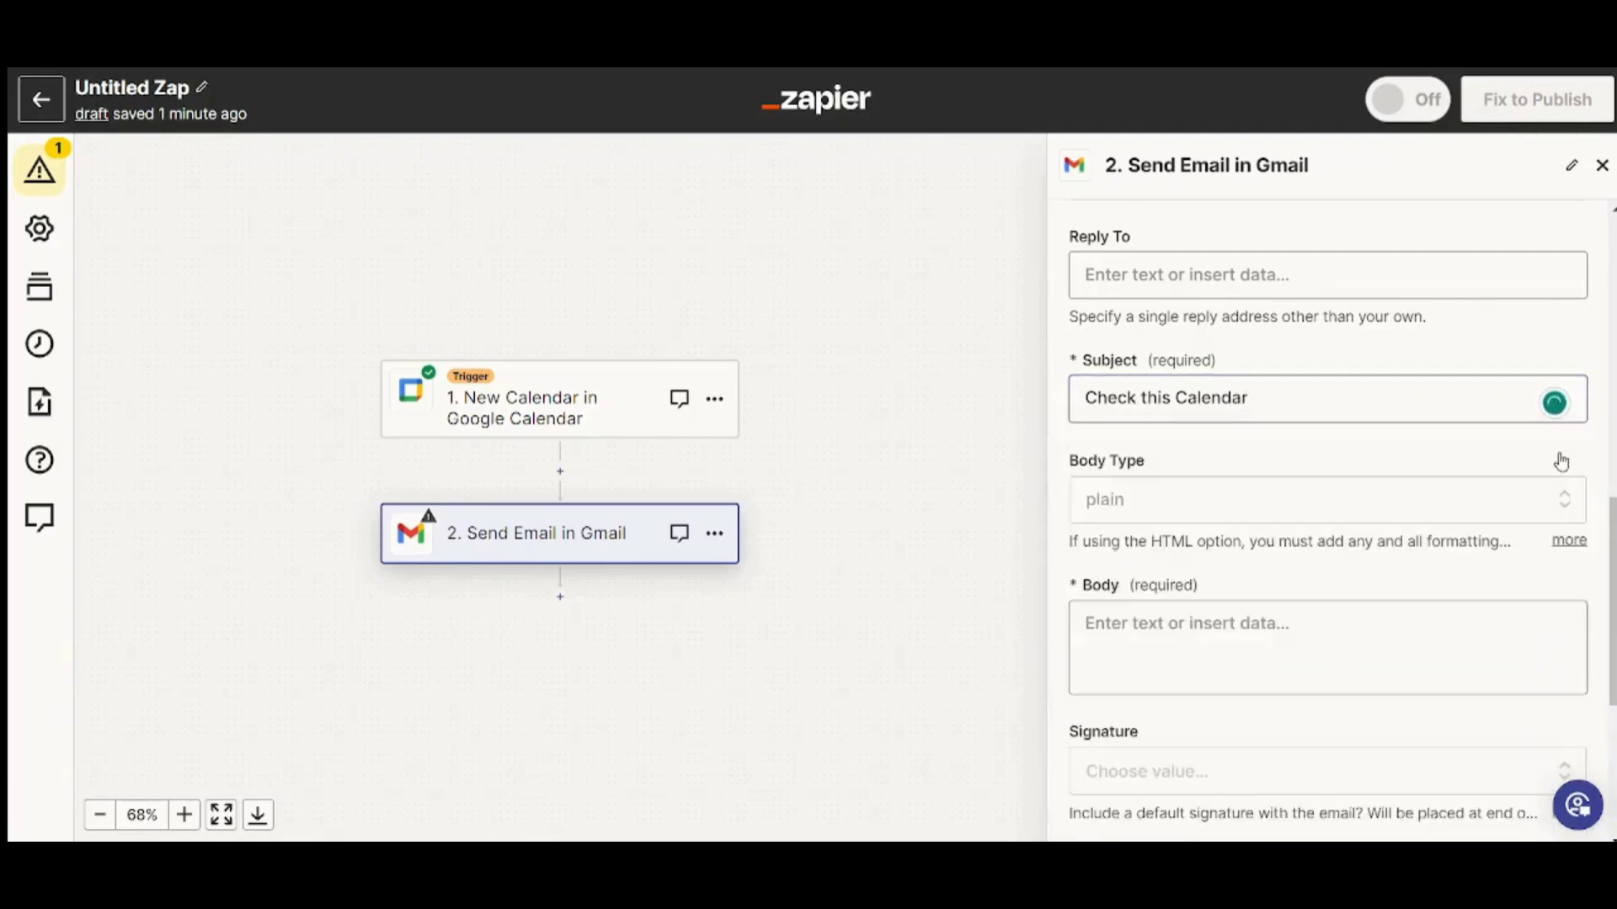
# Insert the Google Calendar Summary data as the email body
pyautogui.scroll(-3, 1328, 506)
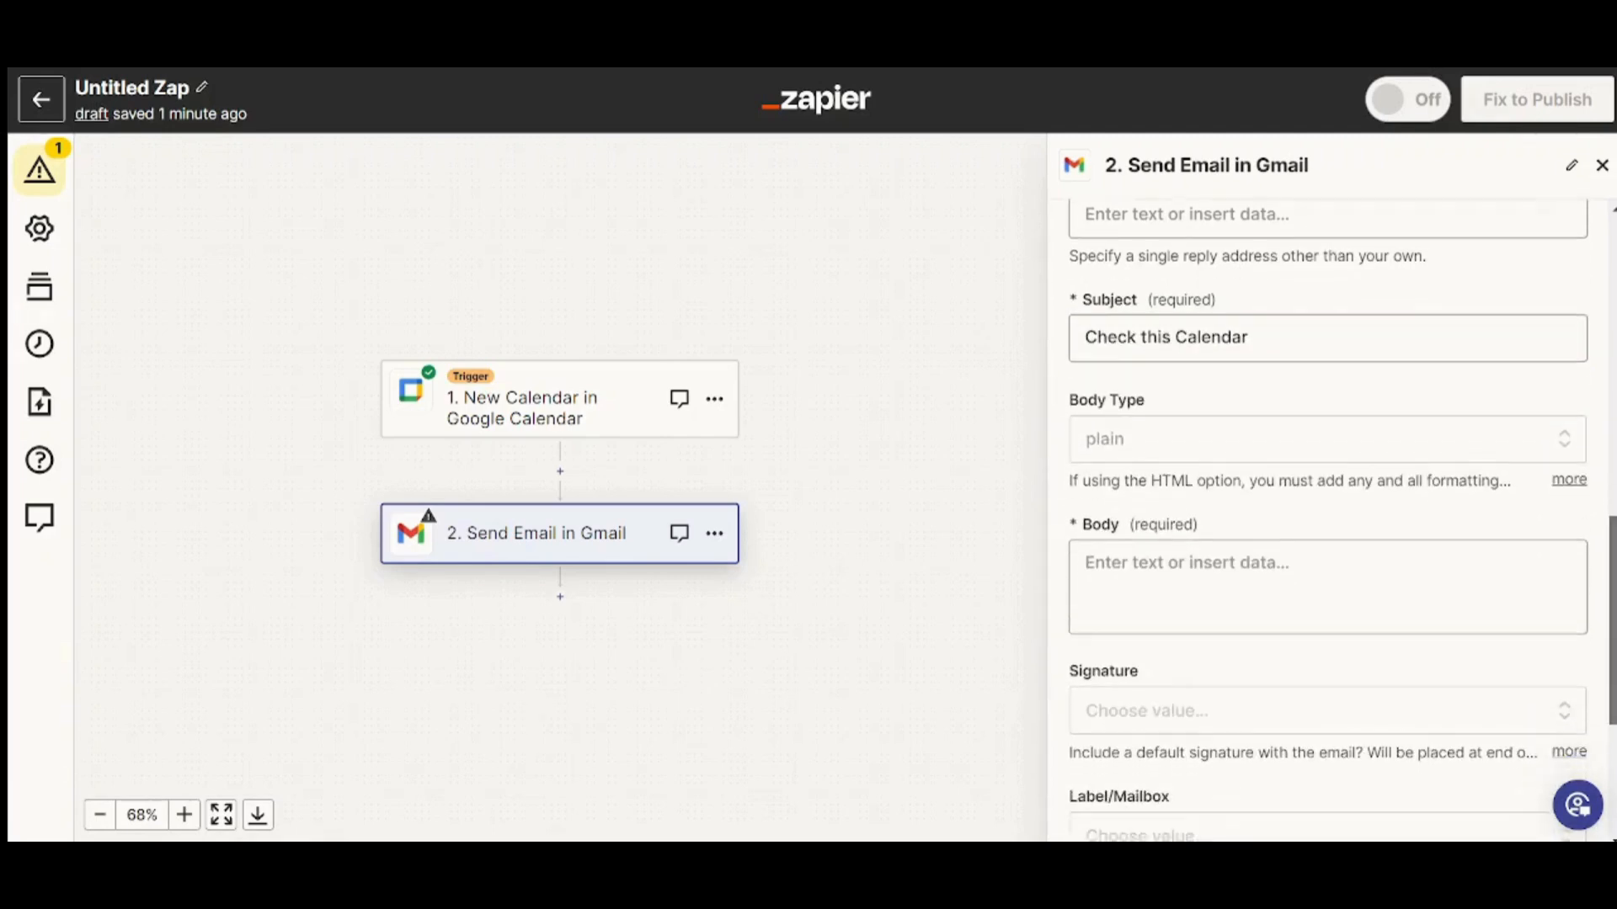
pyautogui.scroll(-2, 1328, 505)
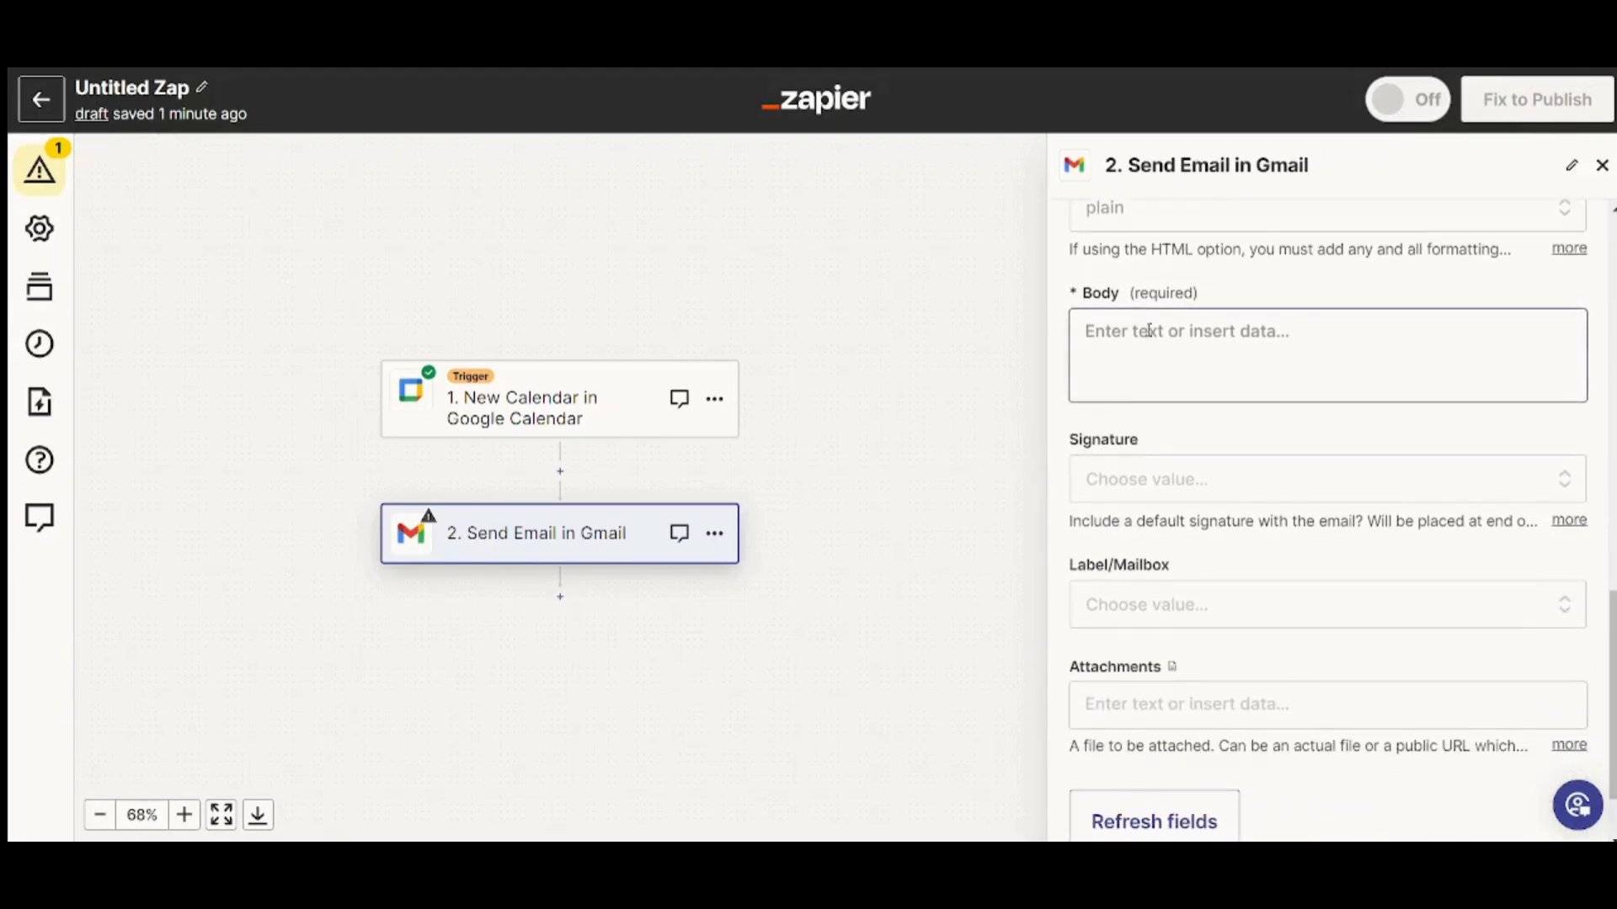
pyautogui.click(1152, 344)
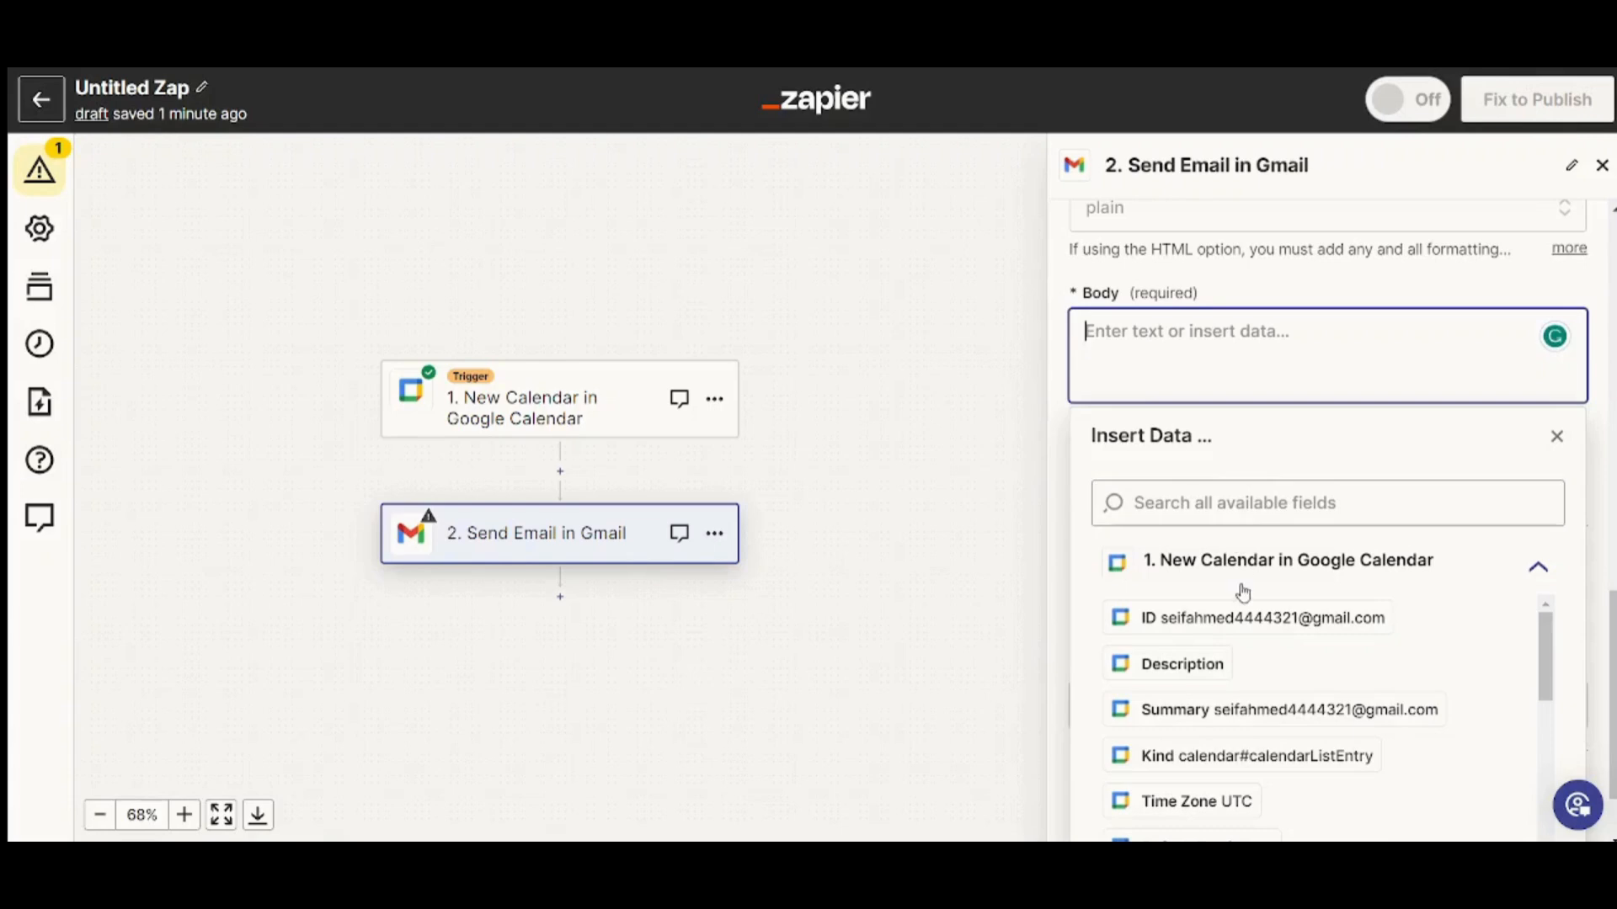
pyautogui.click(1183, 724)
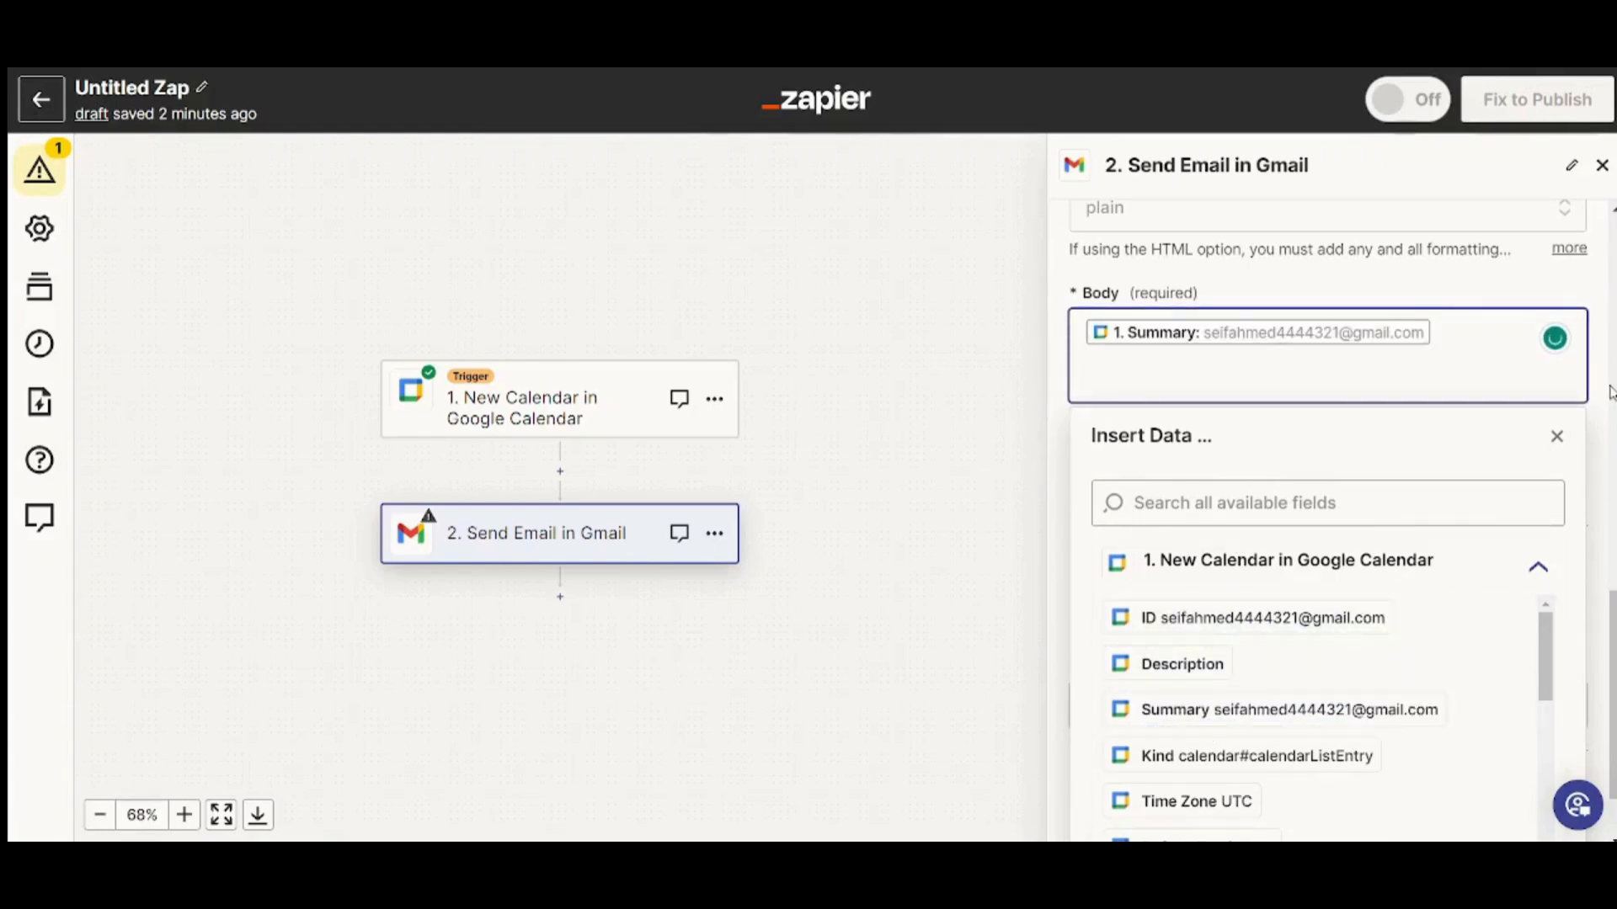
pyautogui.click(1556, 437)
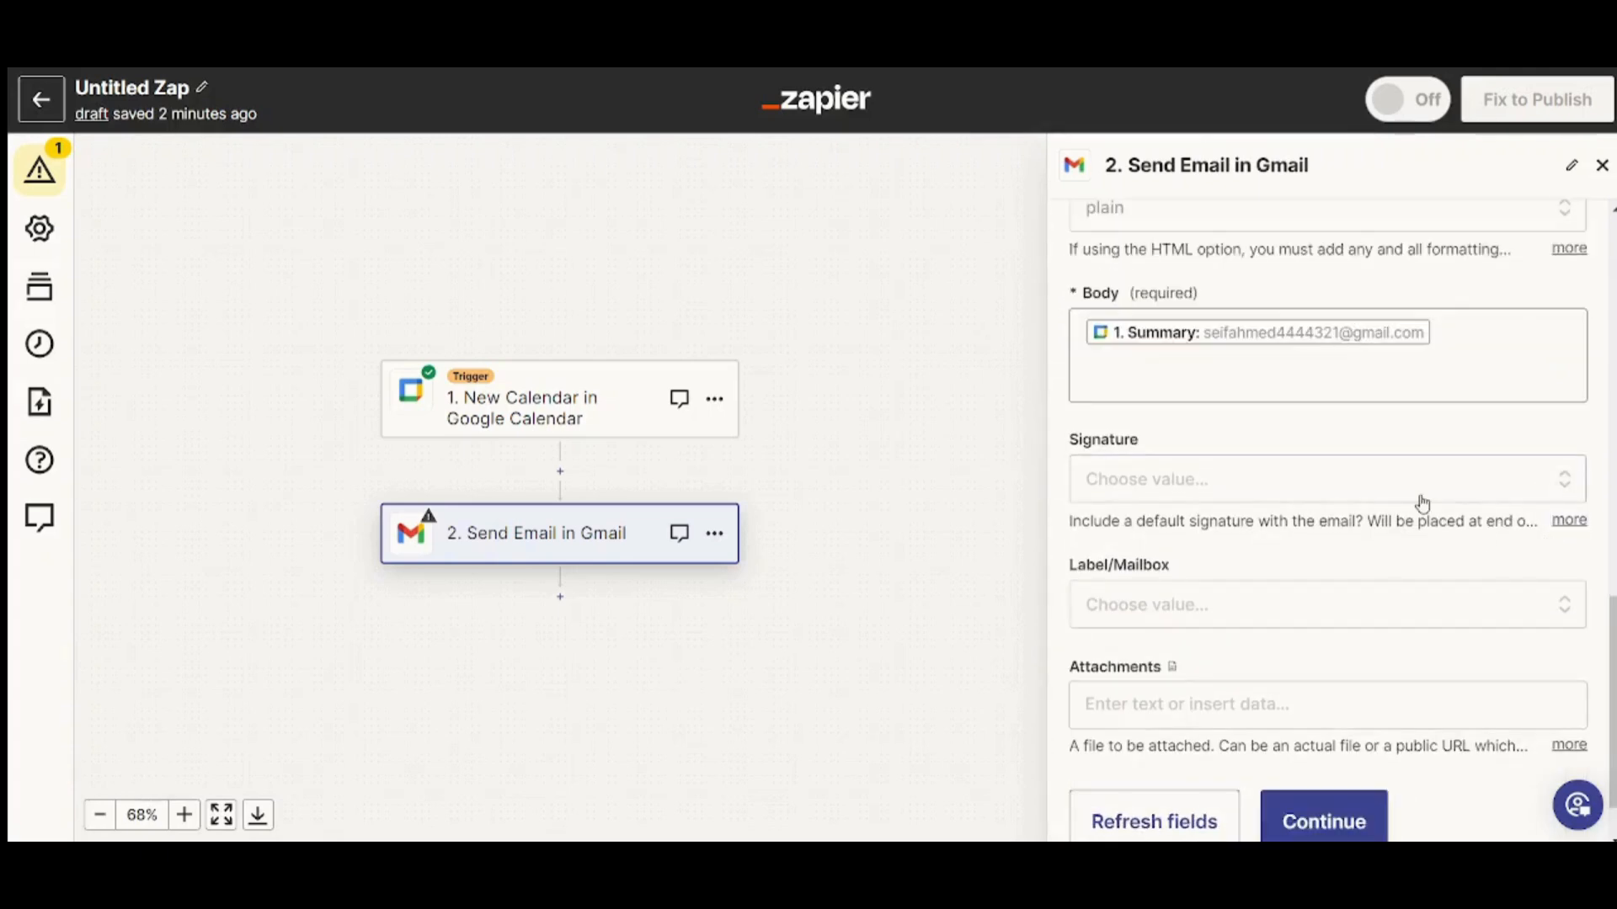
pyautogui.scroll(-1, 1230, 509)
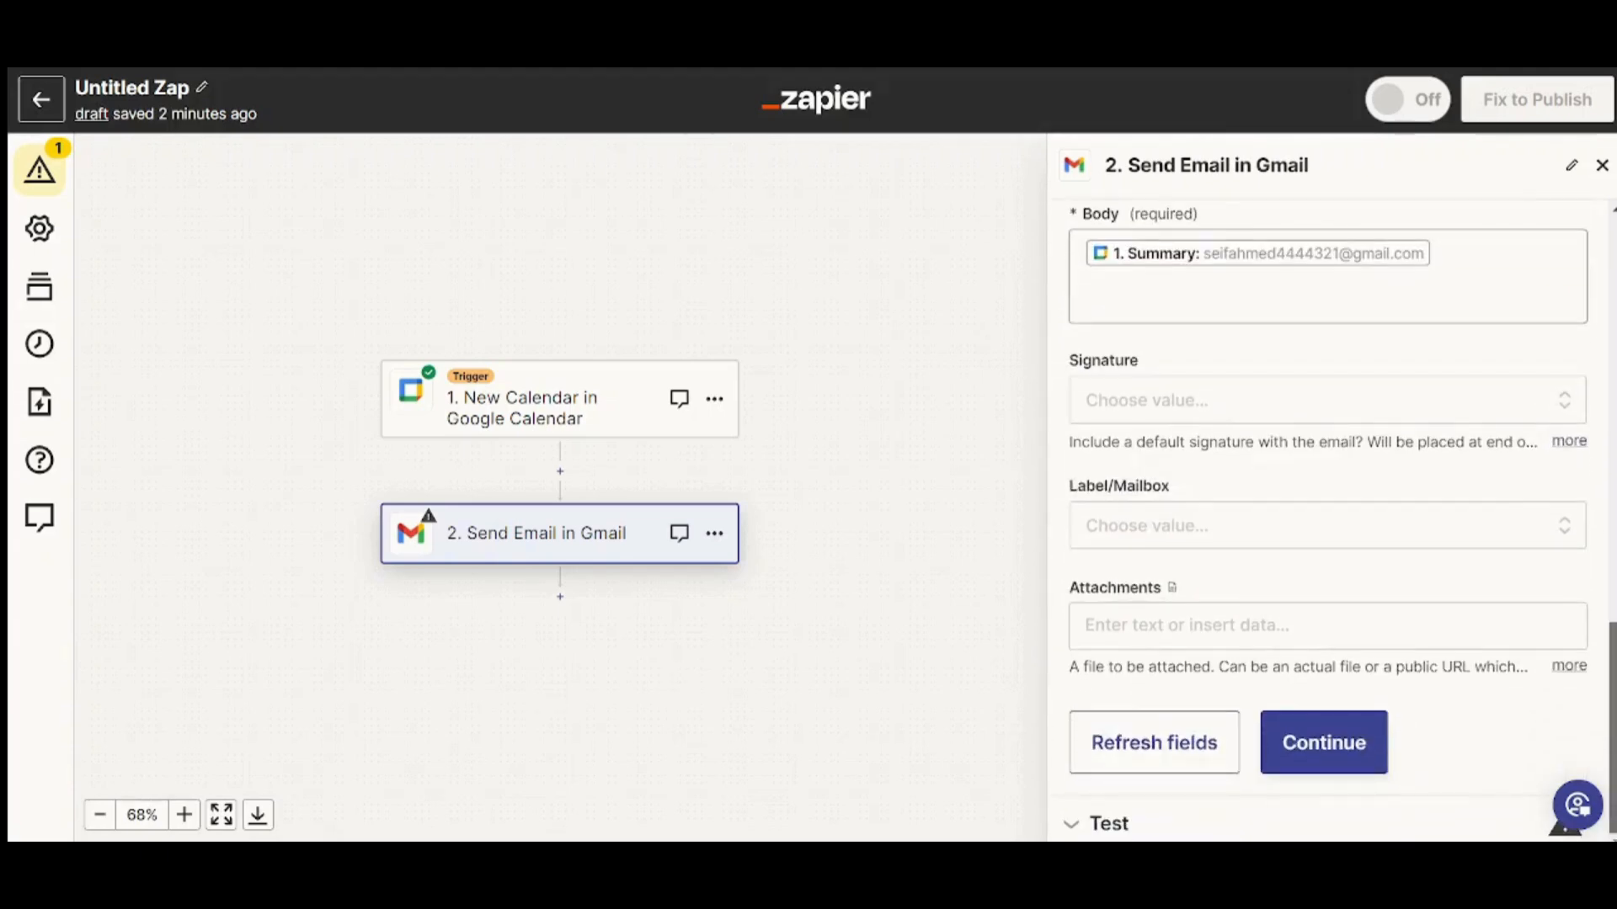
# Send a test email from the Gmail step, then publish the Zap as version v1
pyautogui.click(1292, 747)
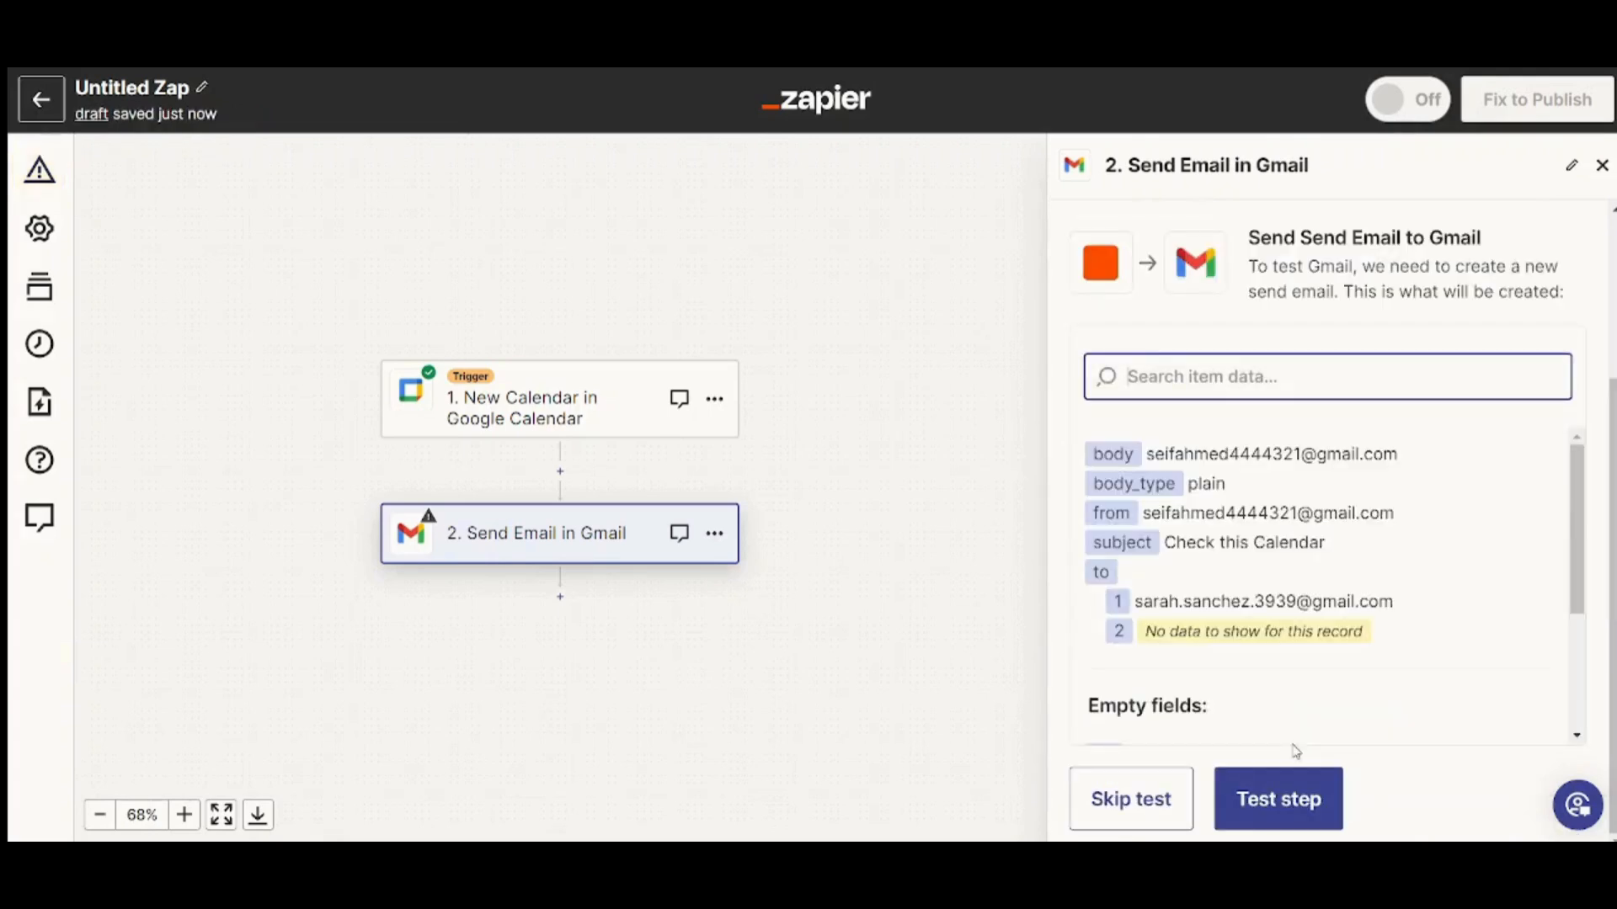
pyautogui.click(1297, 800)
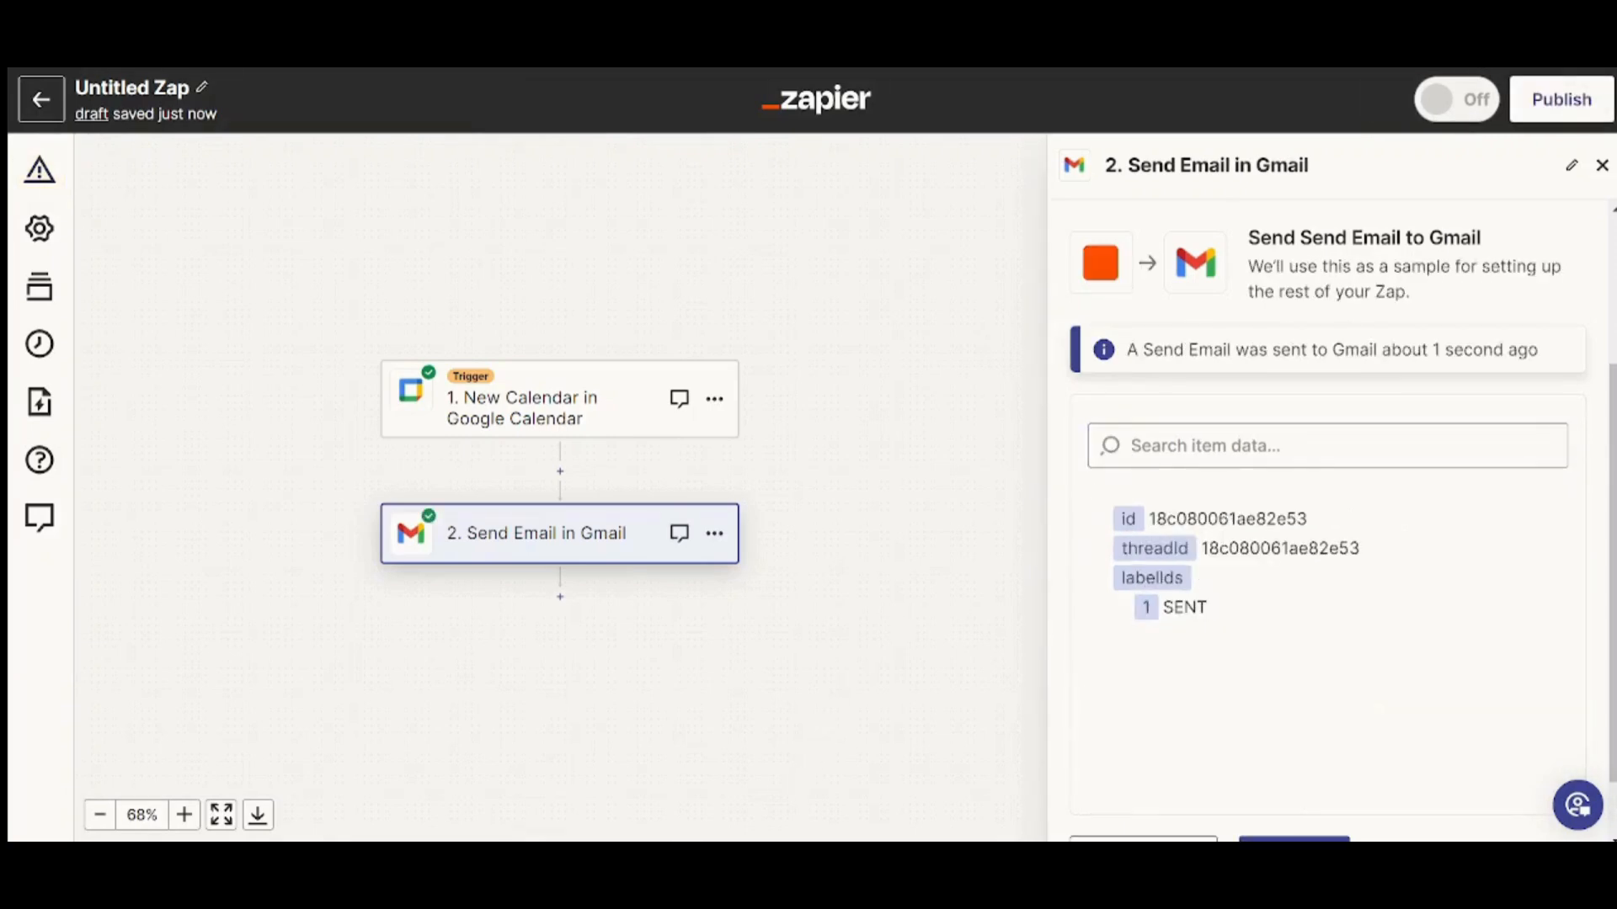
pyautogui.click(1448, 446)
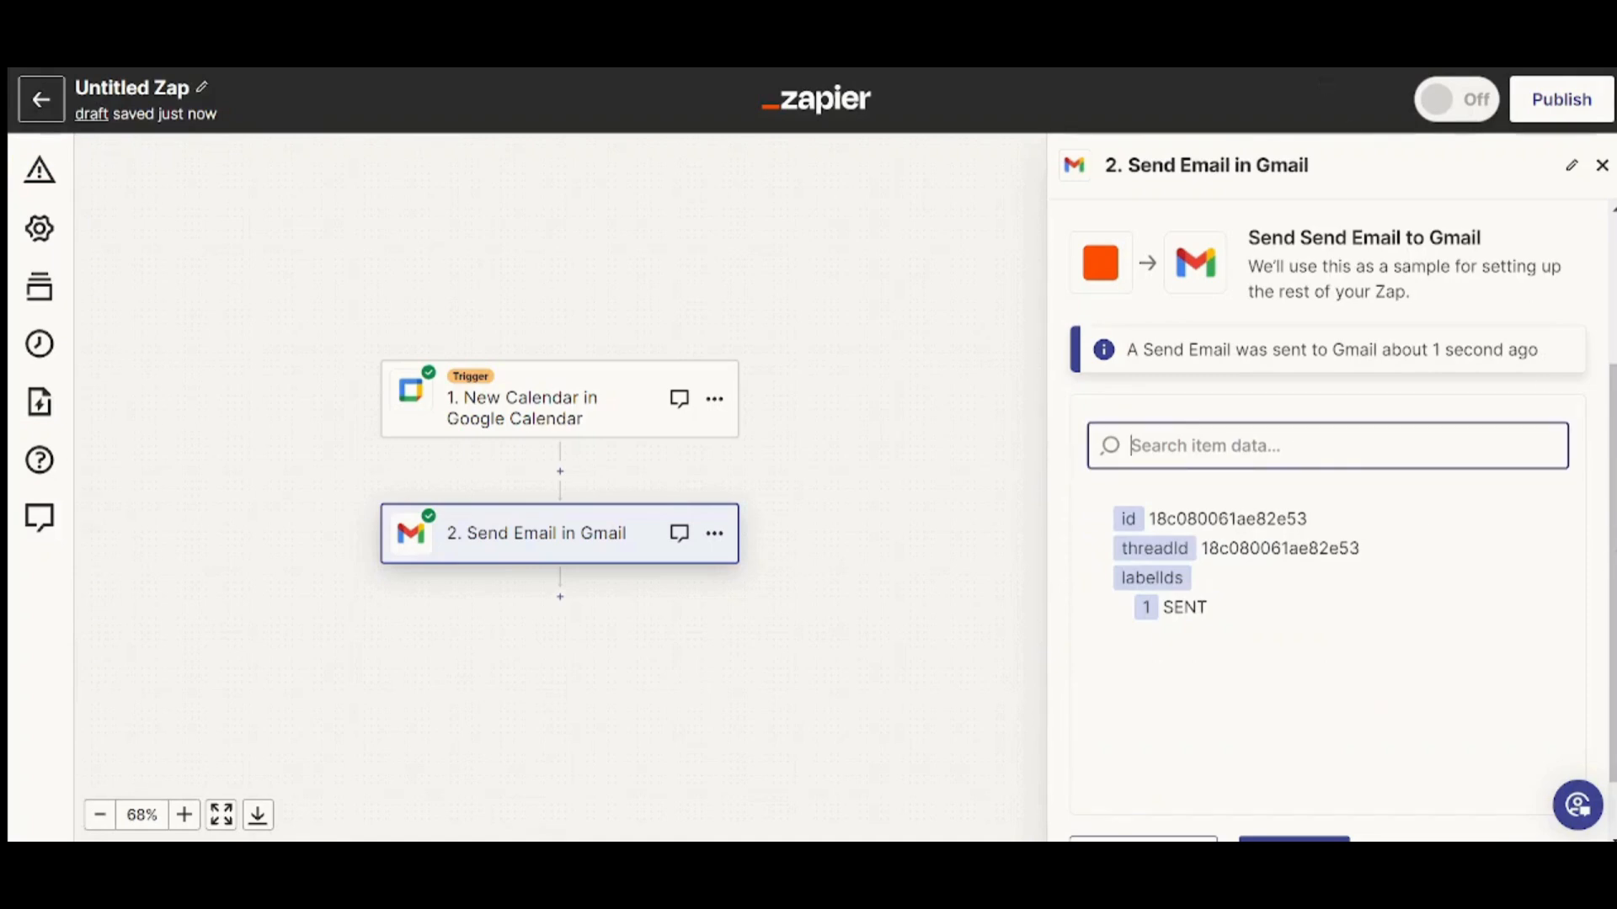
pyautogui.scroll(-1, 1414, 760)
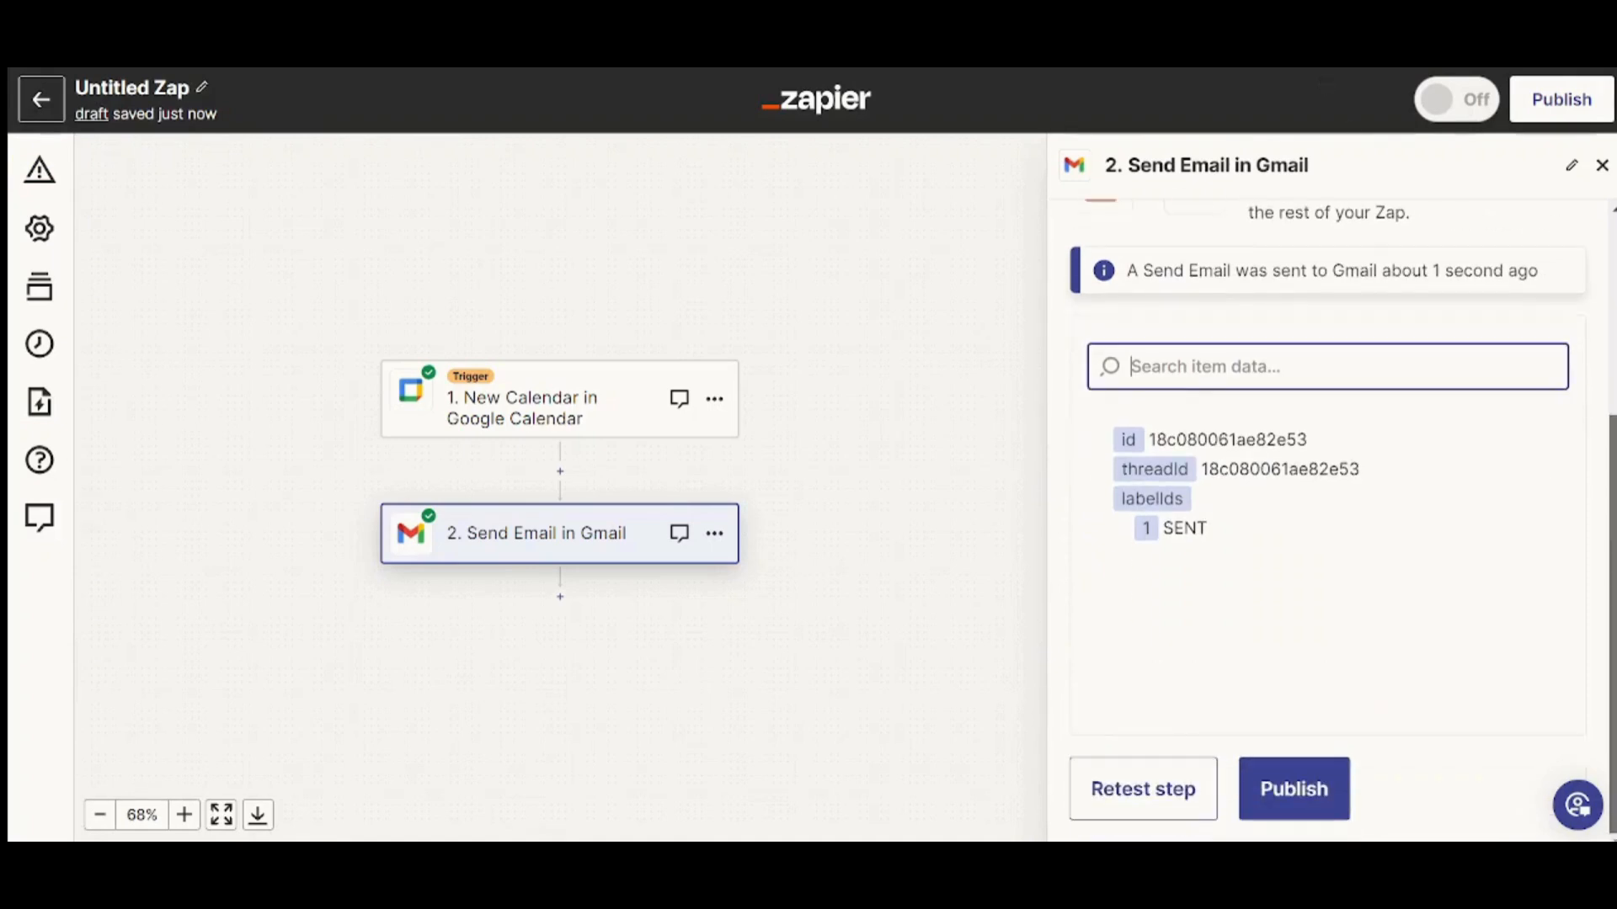
pyautogui.click(1301, 790)
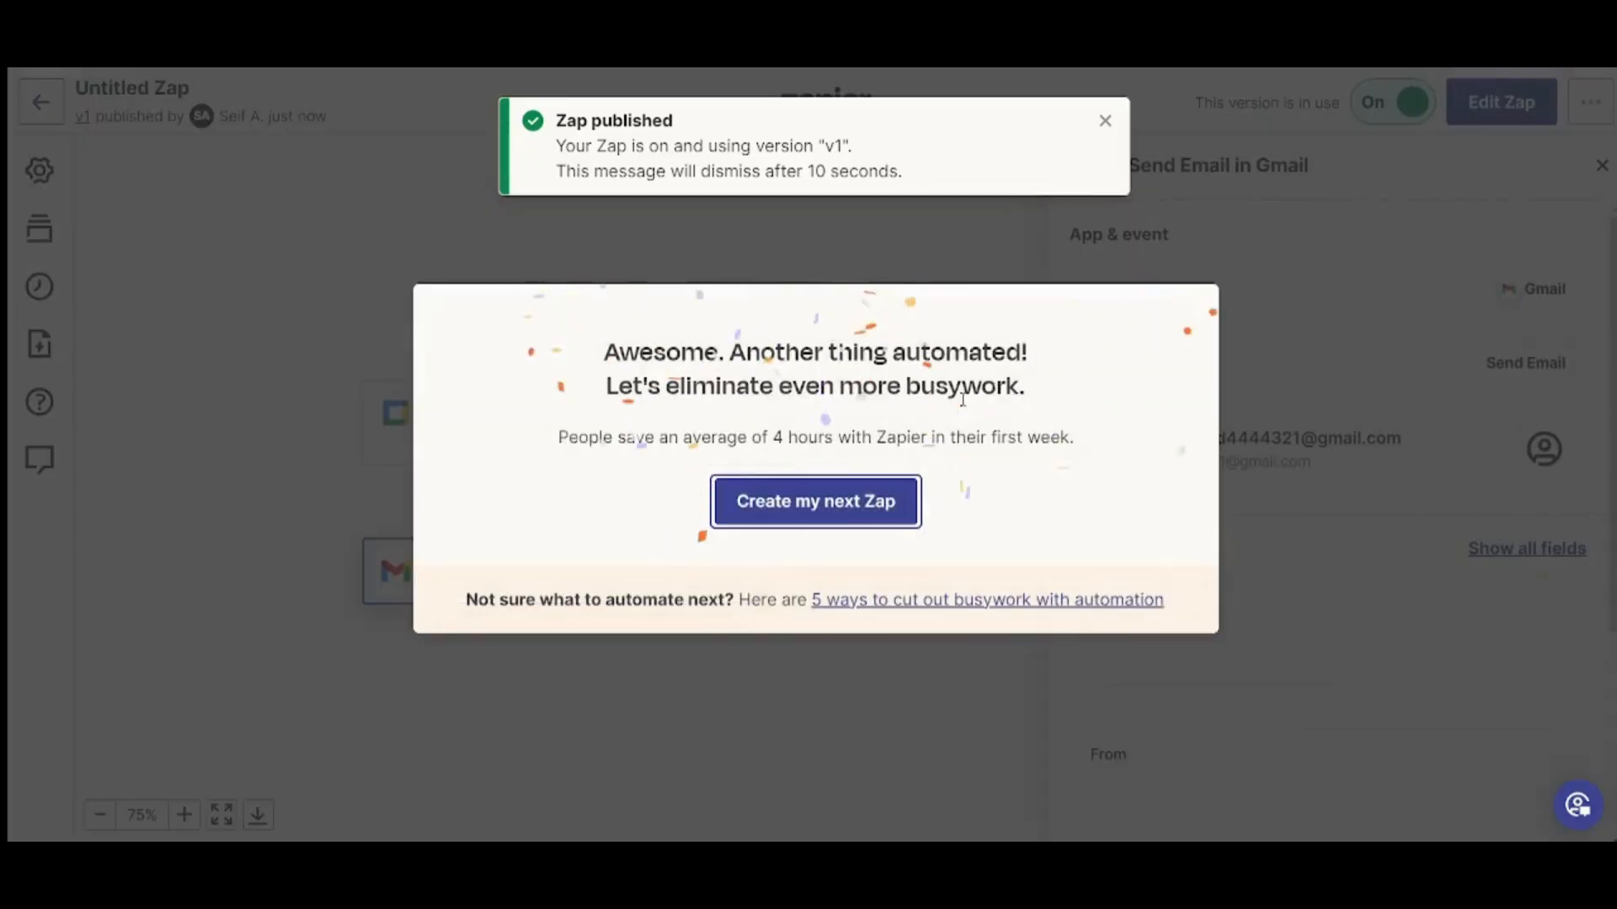
# Dismiss the 'Zap published' toast and congratulations modal, then return to the Zaps list
pyautogui.click(1105, 123)
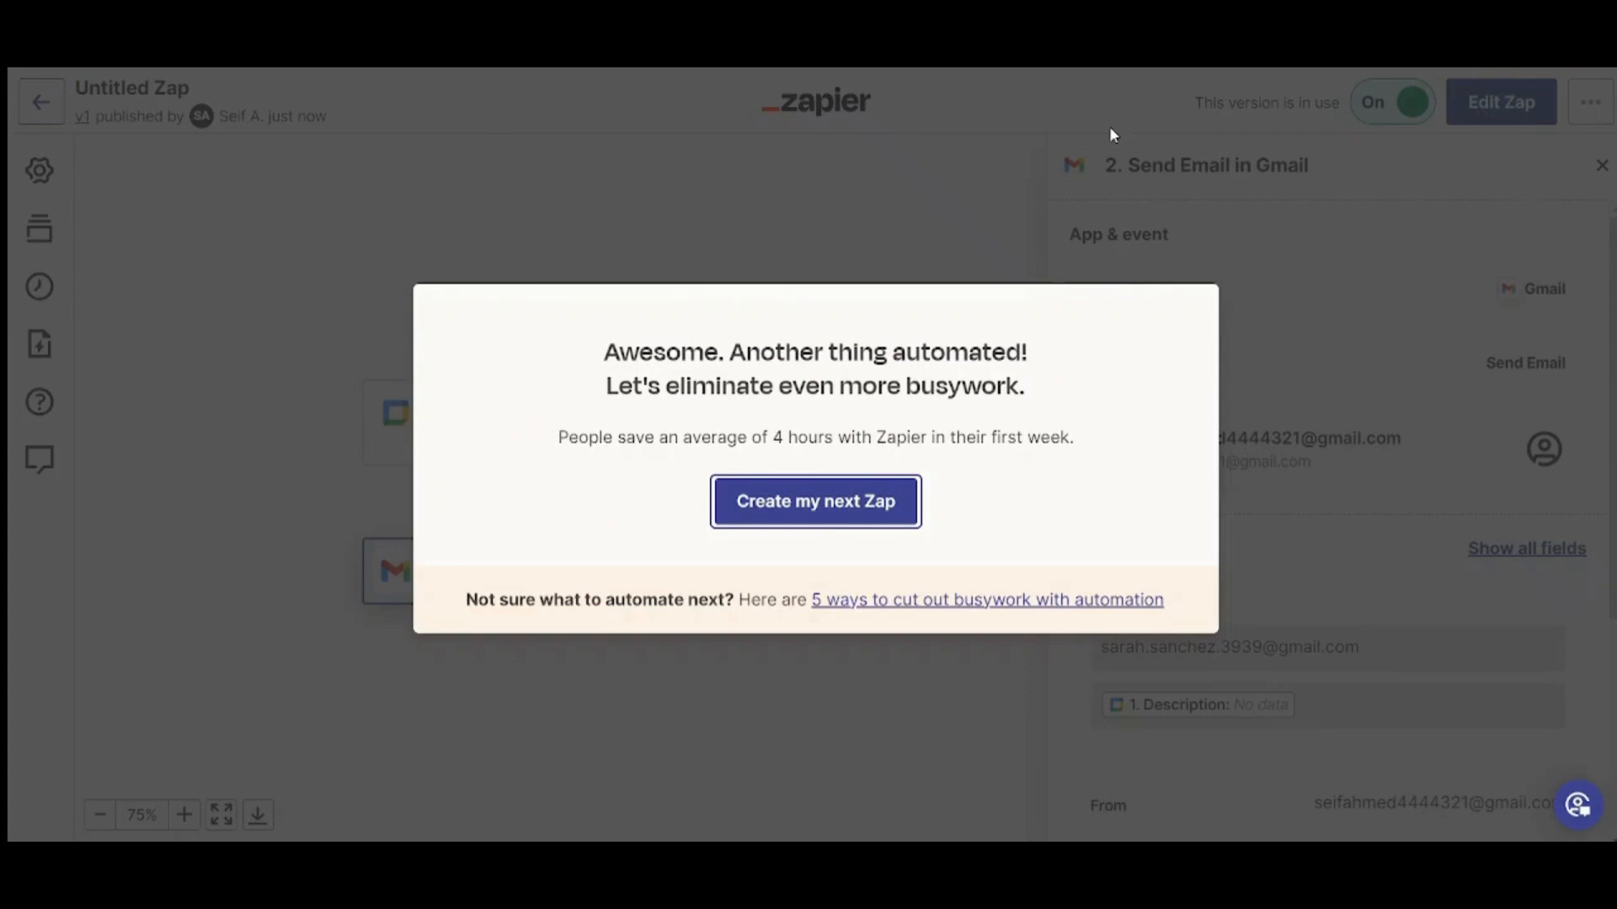
pyautogui.click(356, 437)
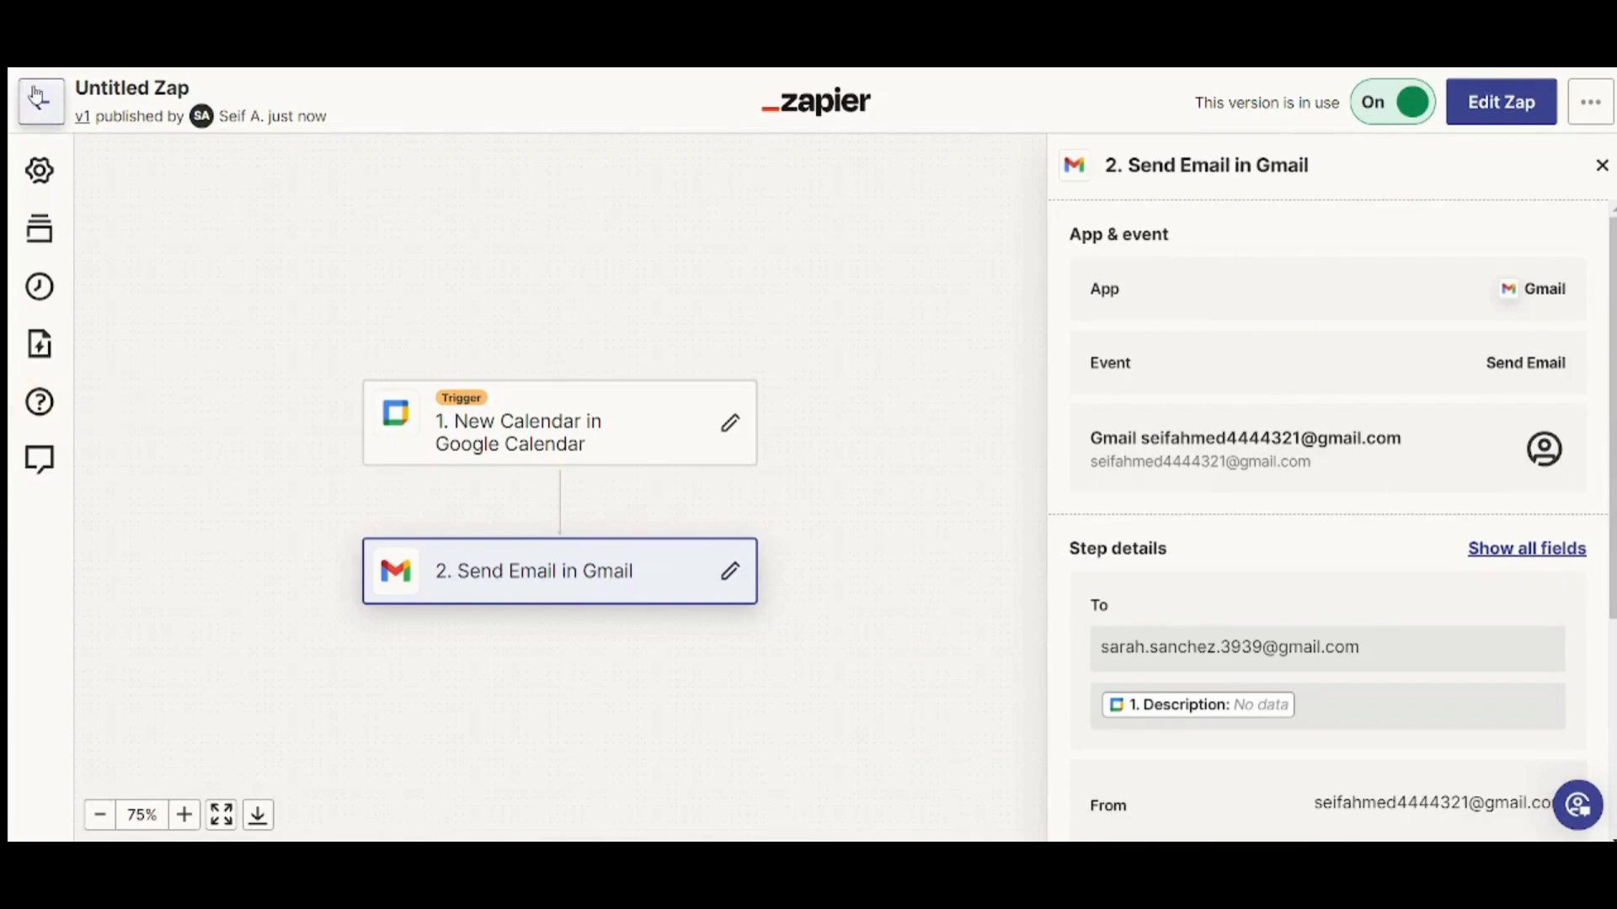
pyautogui.click(42, 116)
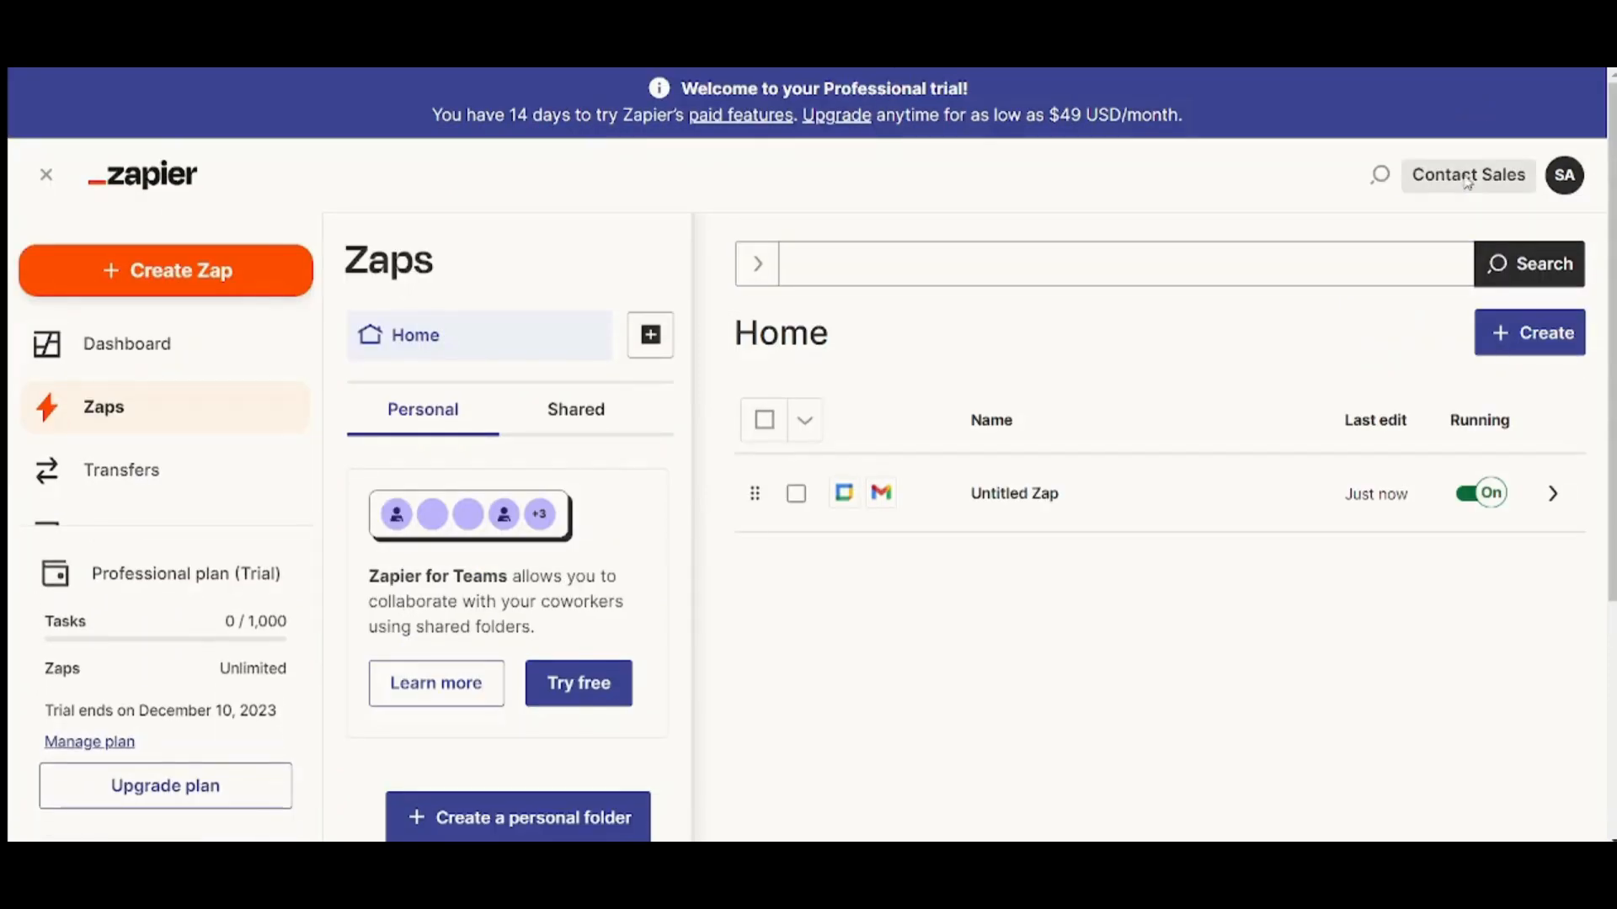
# Go to Upgrade plan to view the Free, Starter, Professional, Team and Company plans
pyautogui.click(1467, 176)
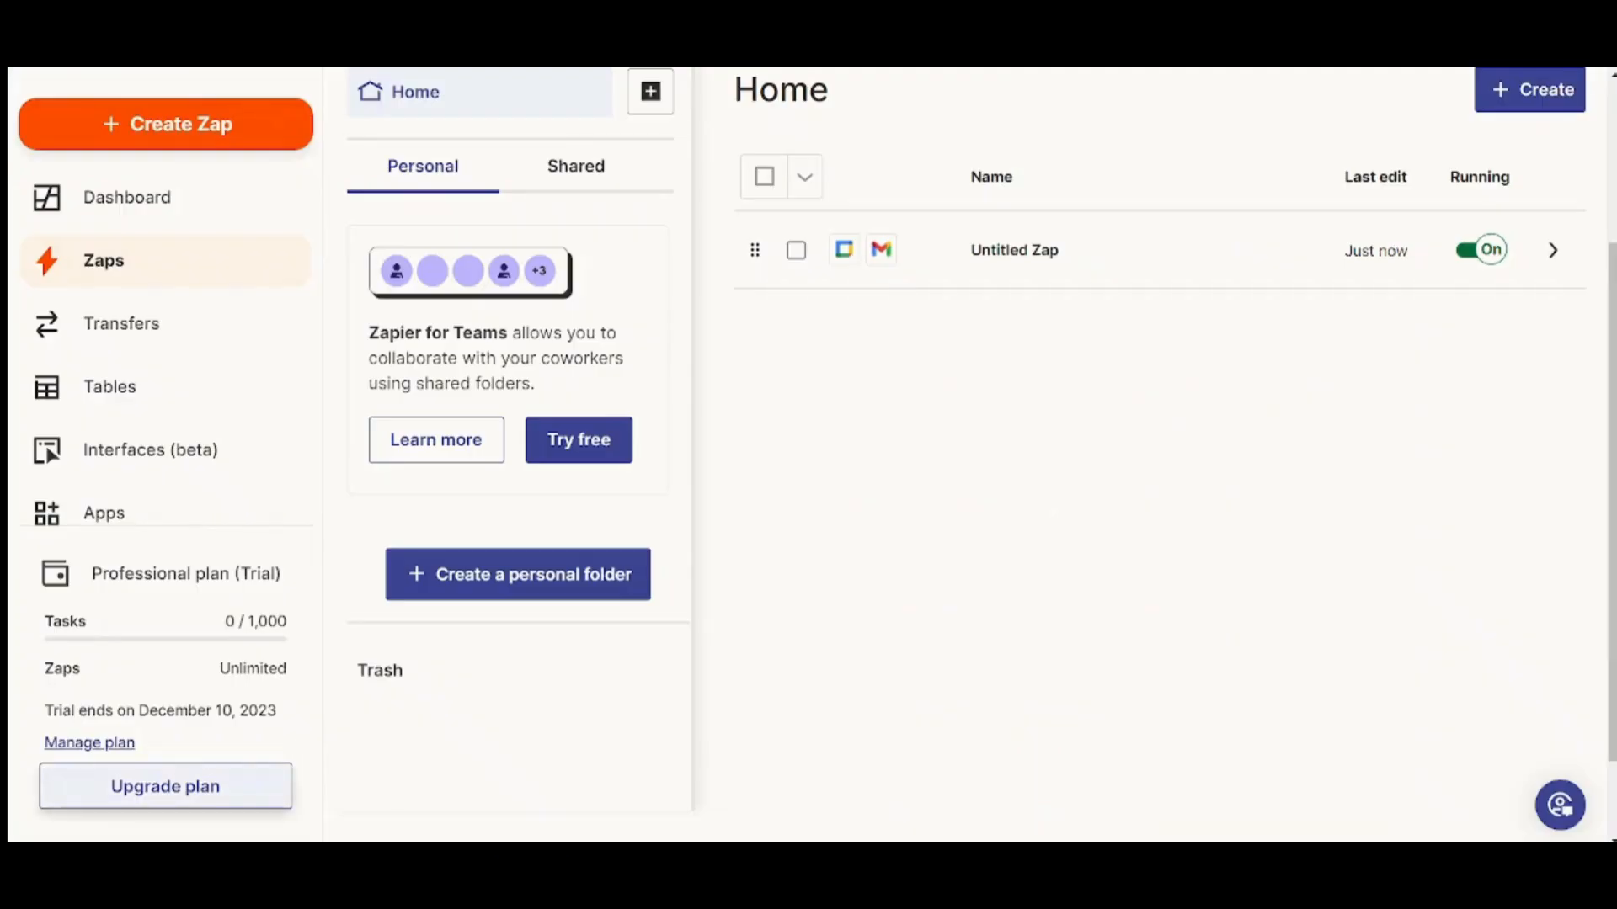
pyautogui.click(118, 798)
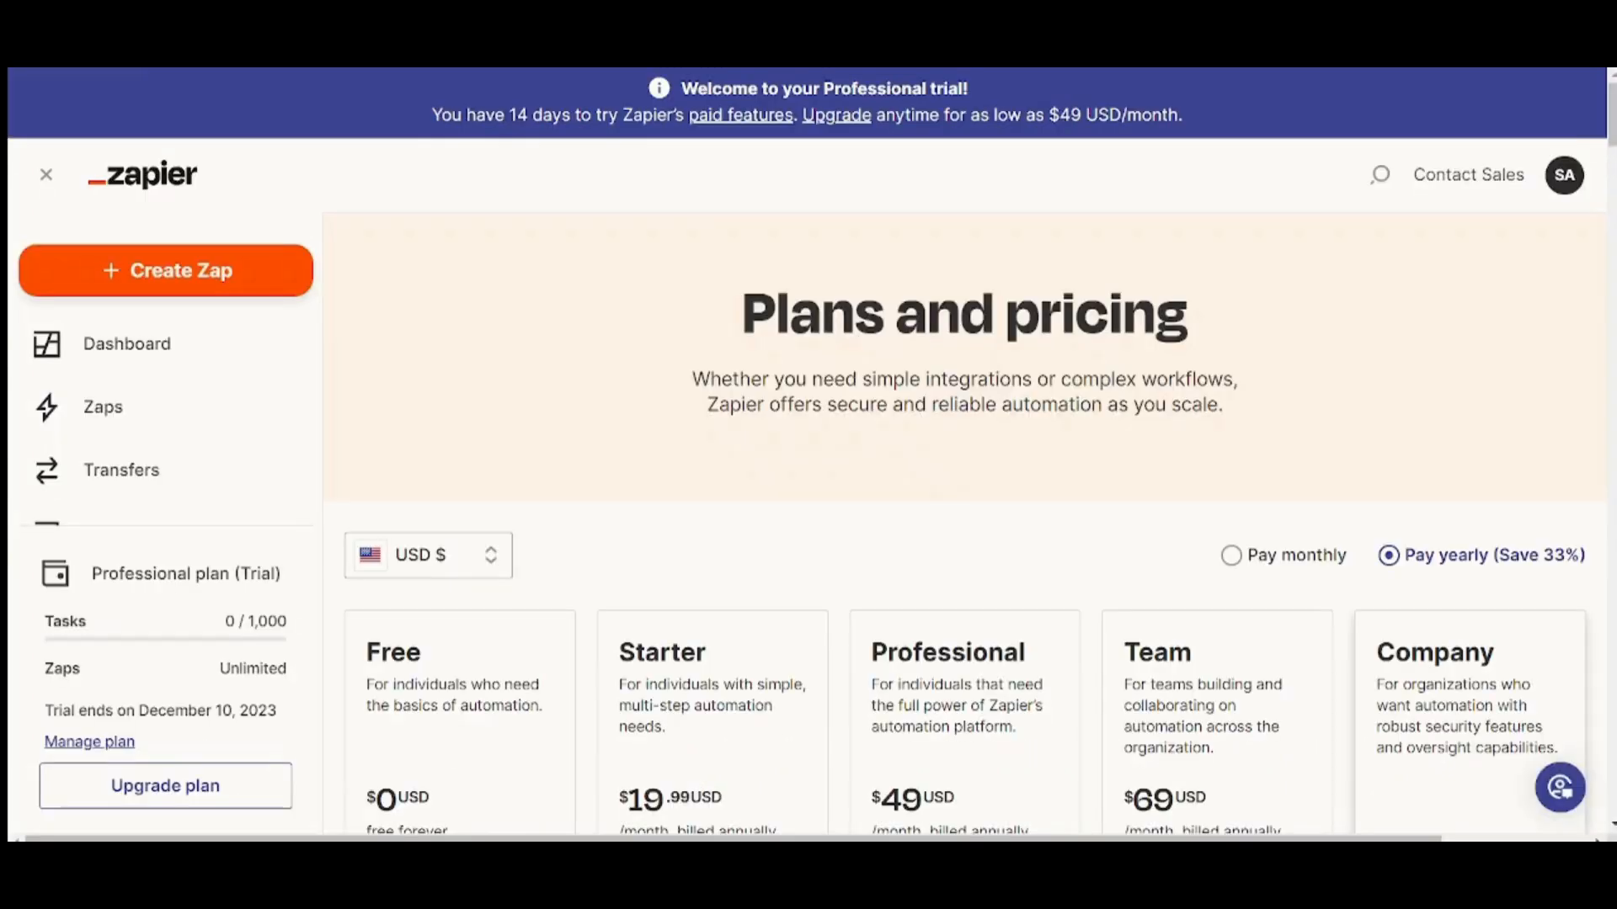
pyautogui.scroll(-3, 1598, 640)
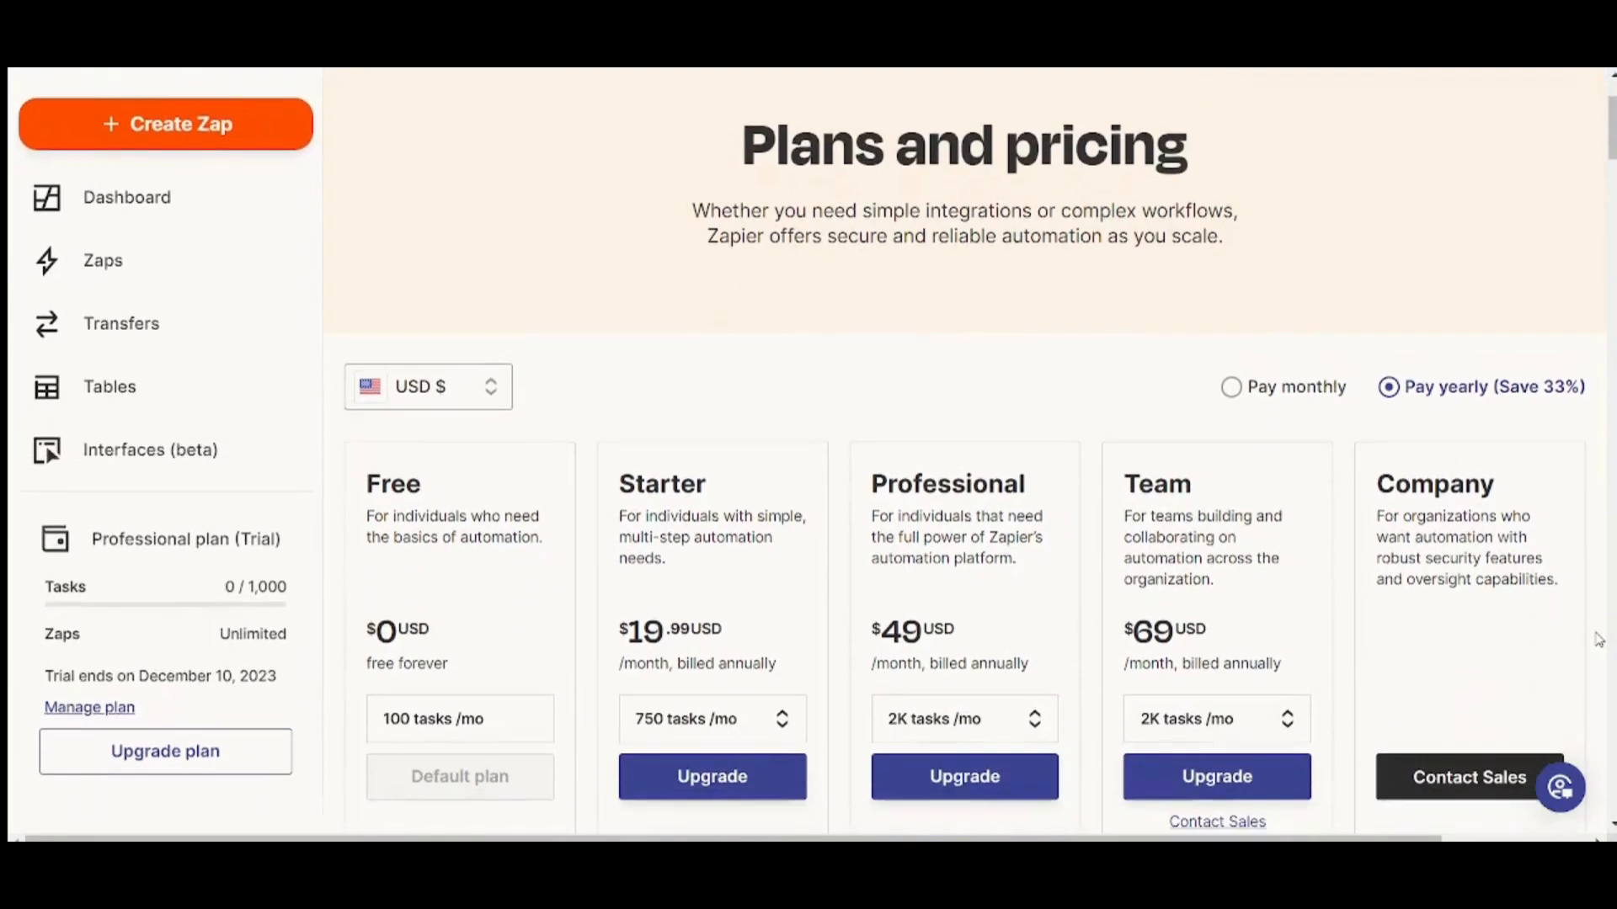
pyautogui.scroll(-2, 1598, 640)
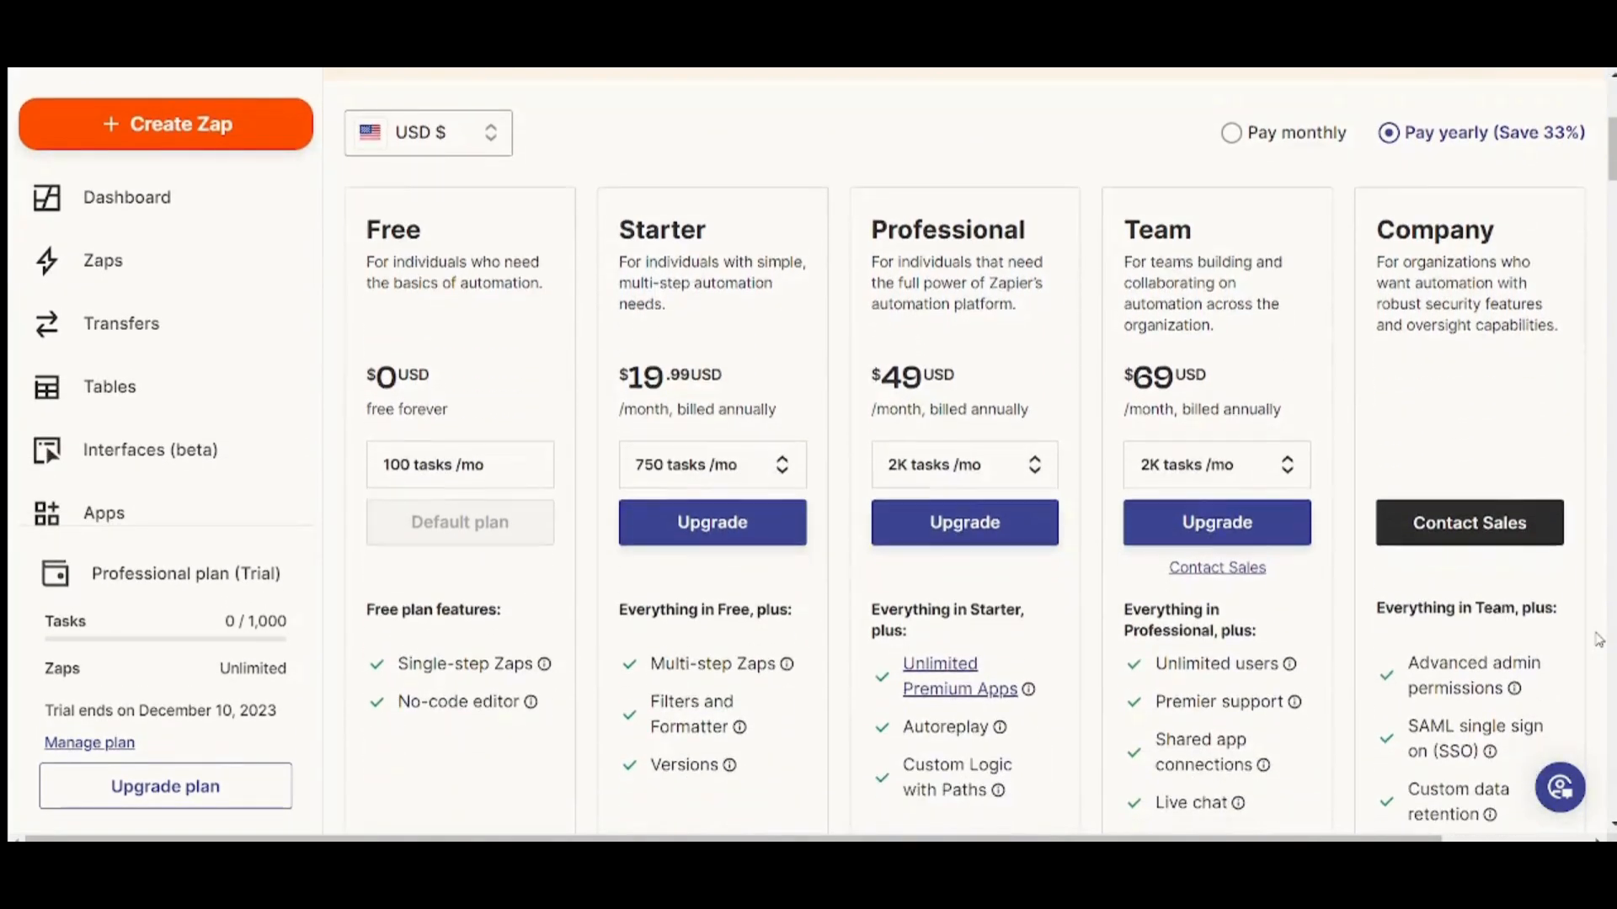
pyautogui.scroll(-1, 1598, 640)
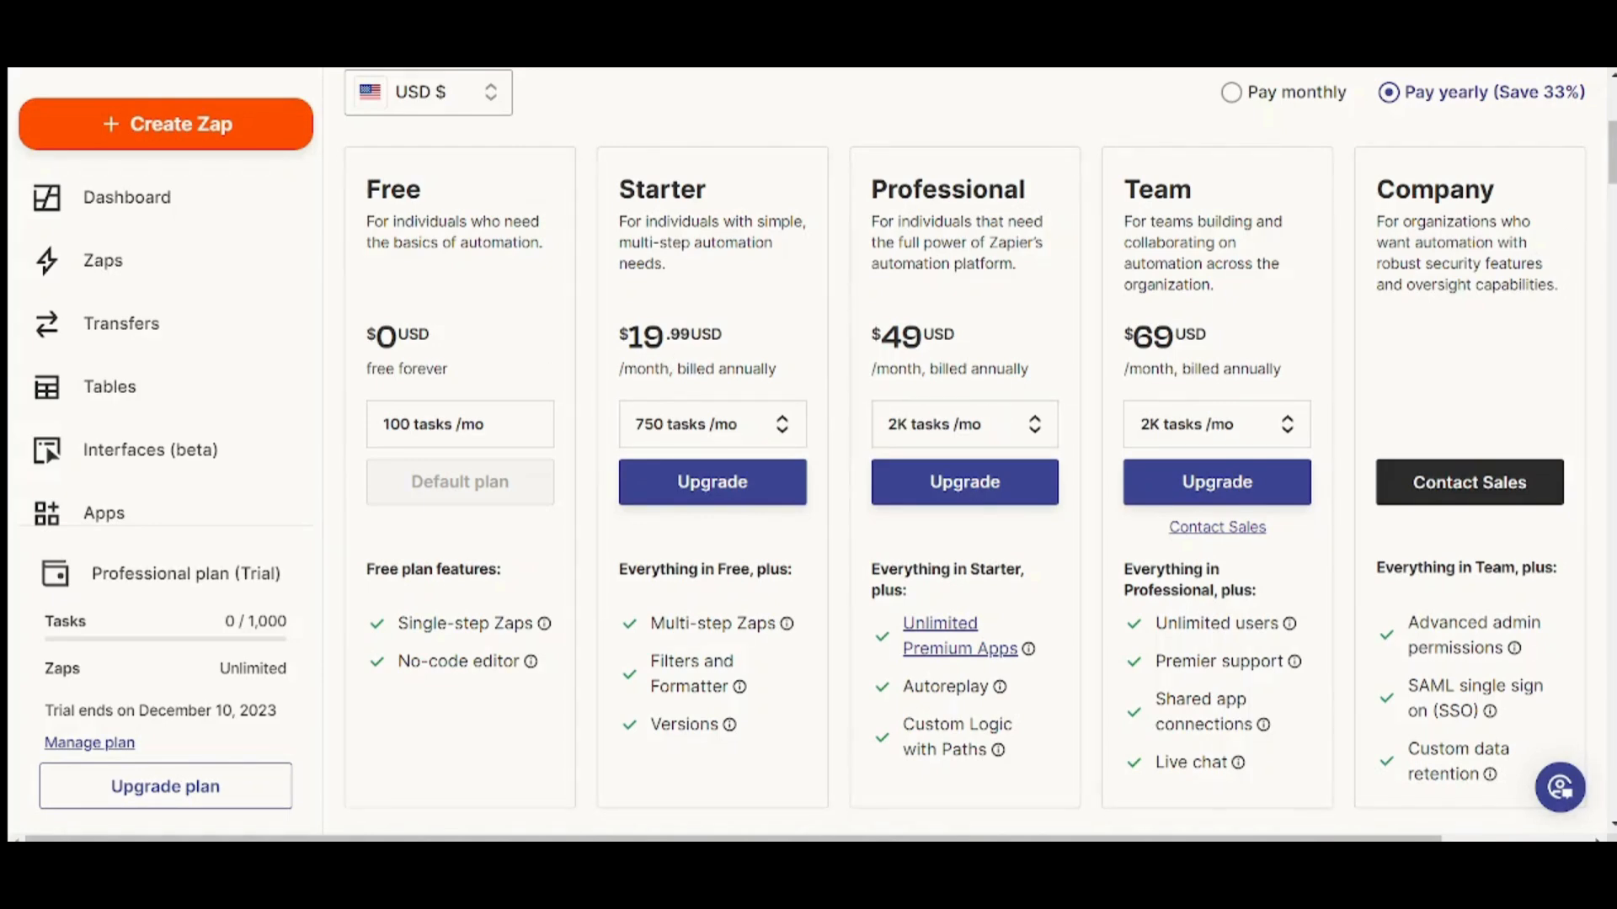
pyautogui.scroll(-1, 1610, 152)
pyautogui.scroll(-2, 965, 425)
pyautogui.scroll(4, 965, 425)
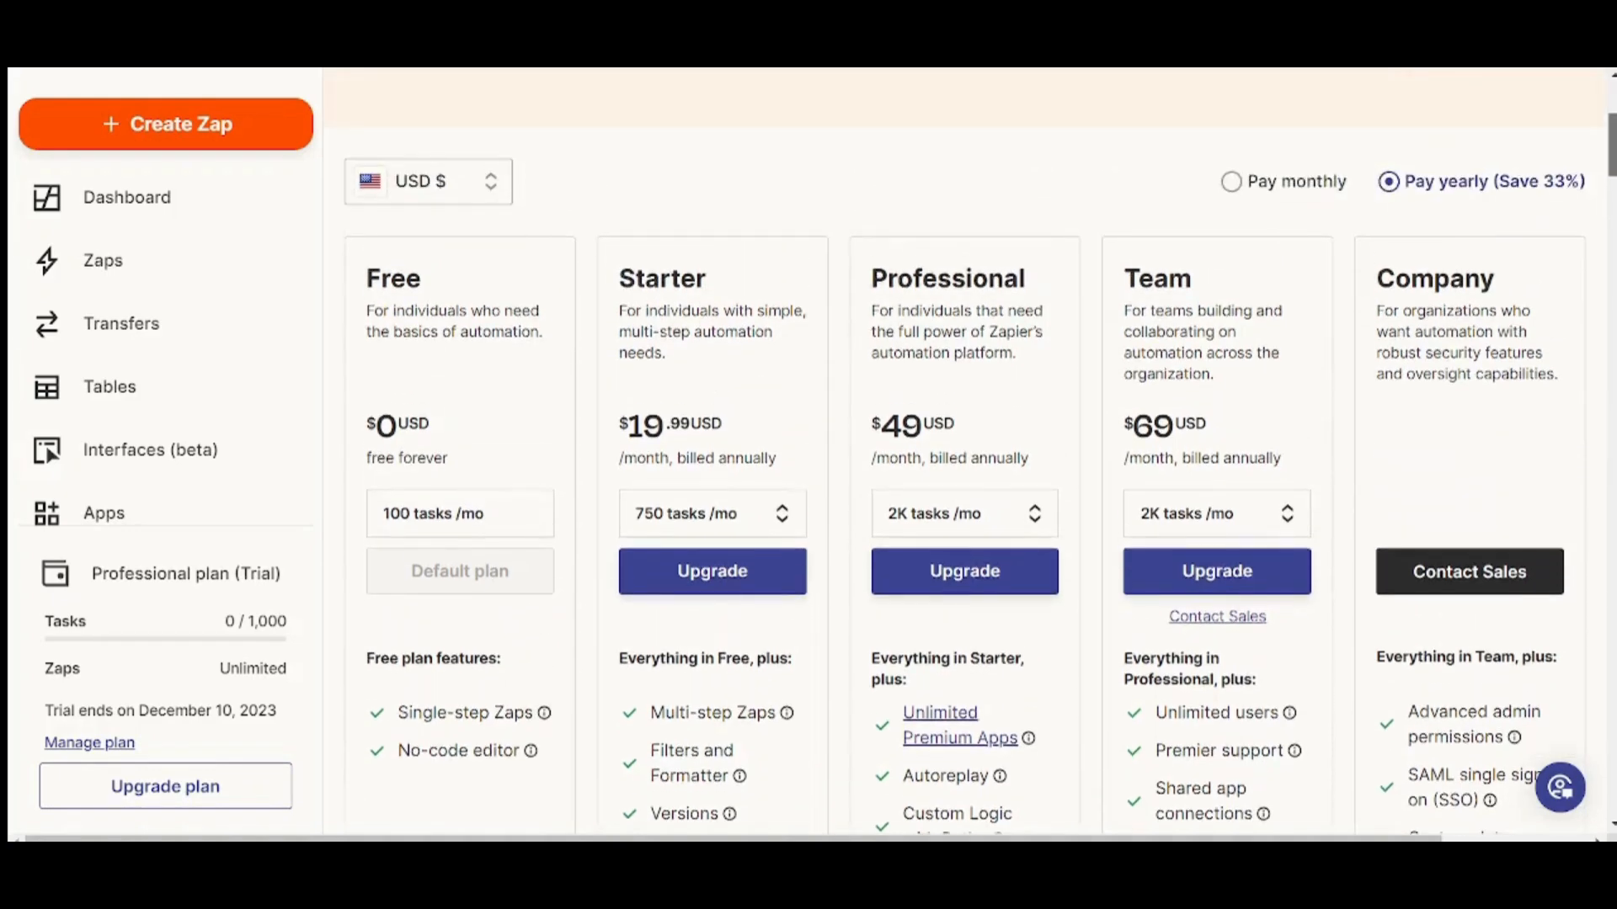
pyautogui.scroll(-3, 965, 425)
pyautogui.scroll(-1, 1154, 213)
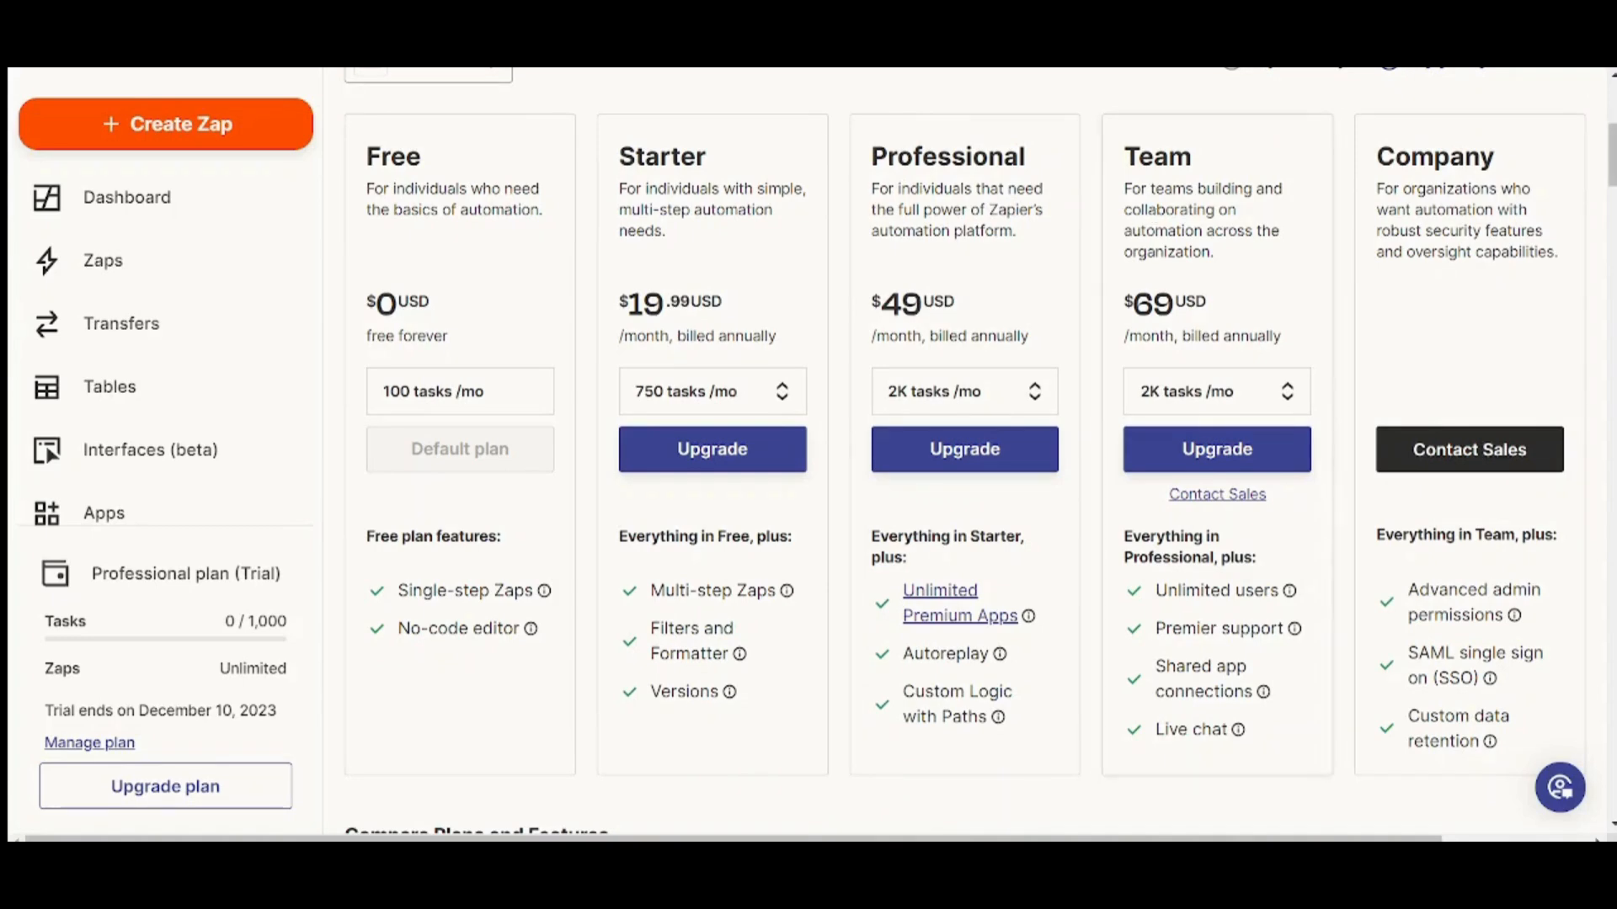
pyautogui.scroll(-1, 1611, 152)
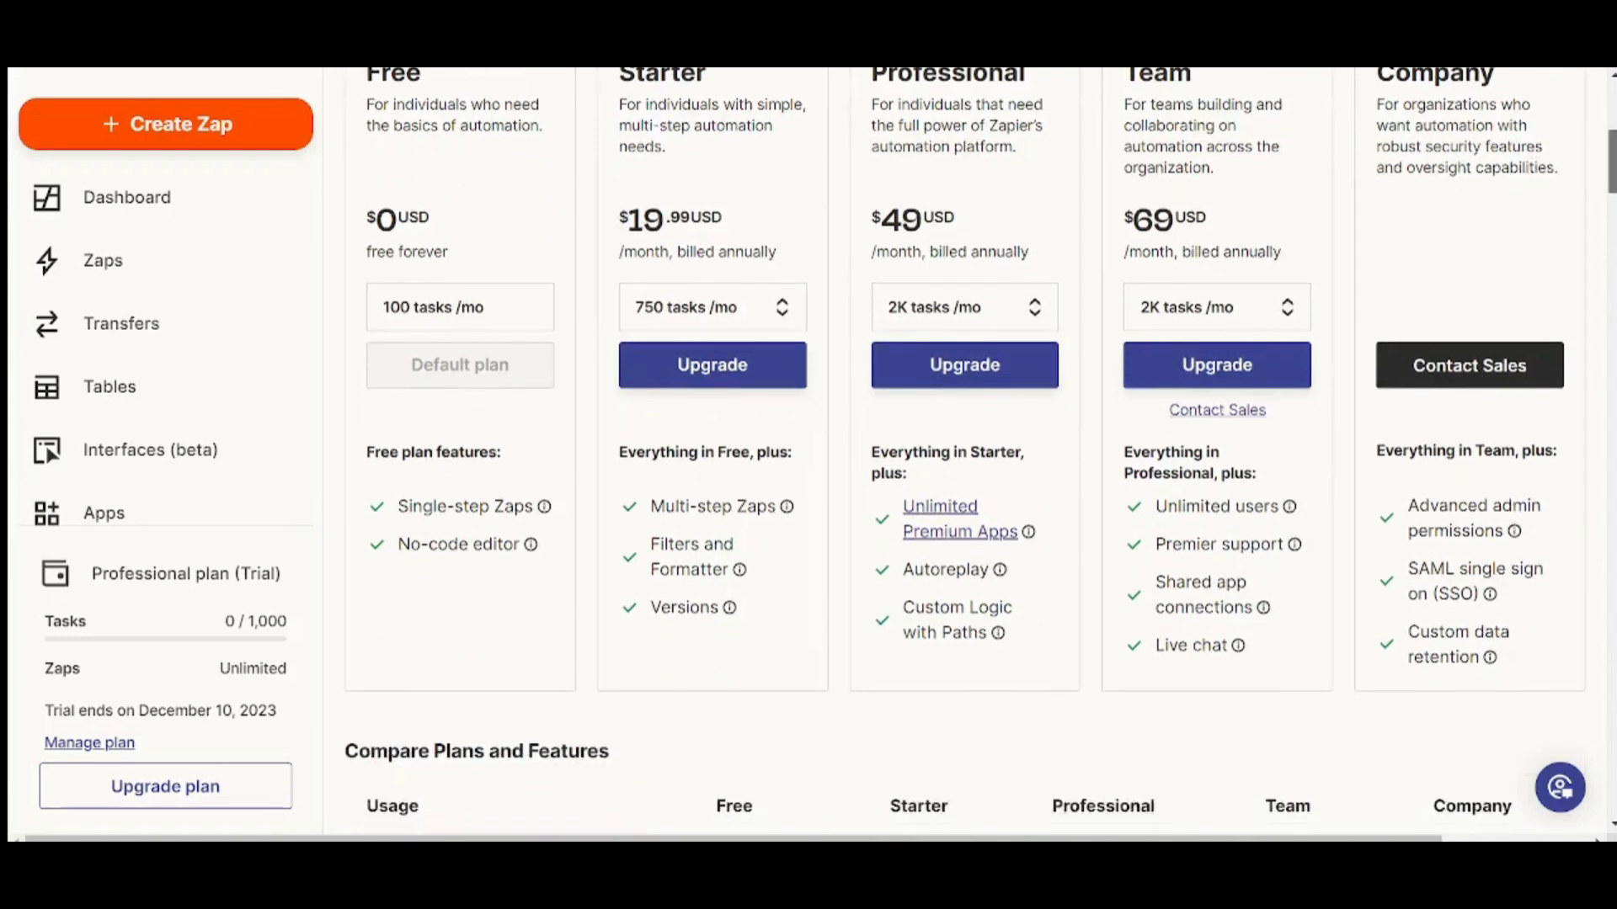
pyautogui.scroll(2, 1611, 151)
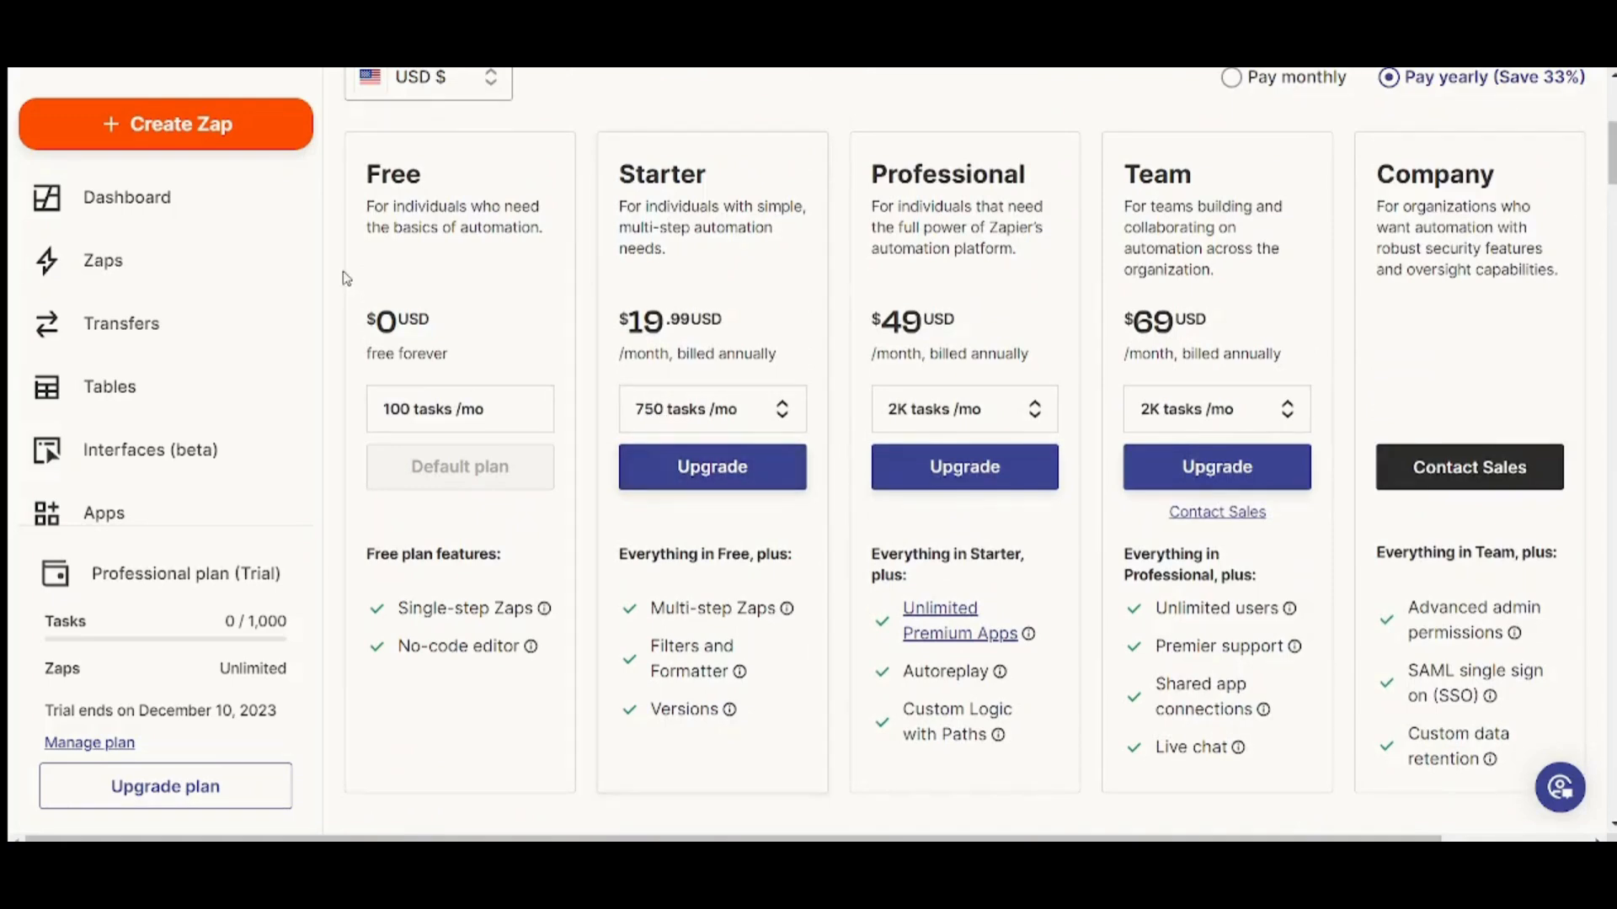